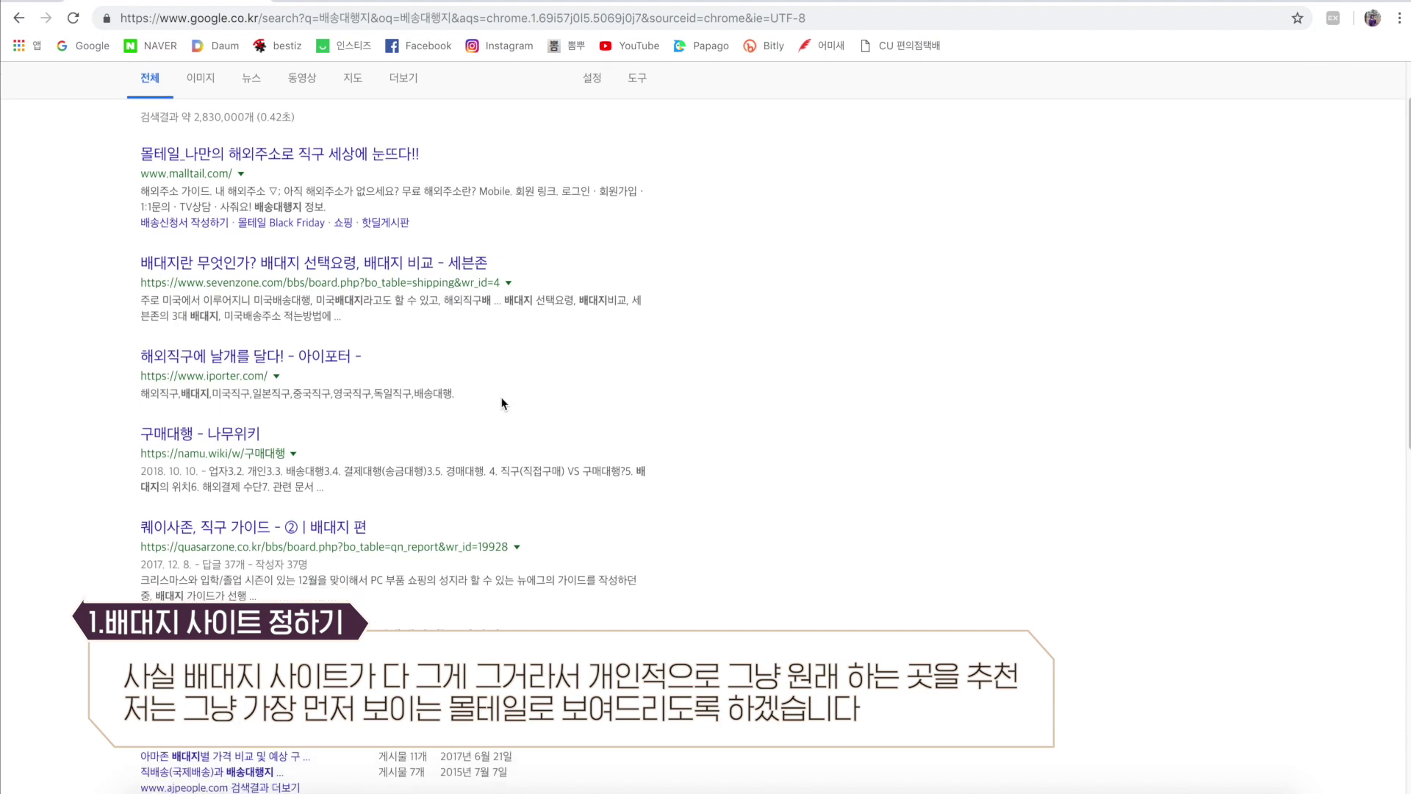
Open Malltail from the search results, log in, and decline Chrome's save-password prompt.
scroll(502, 403, "up", 2)
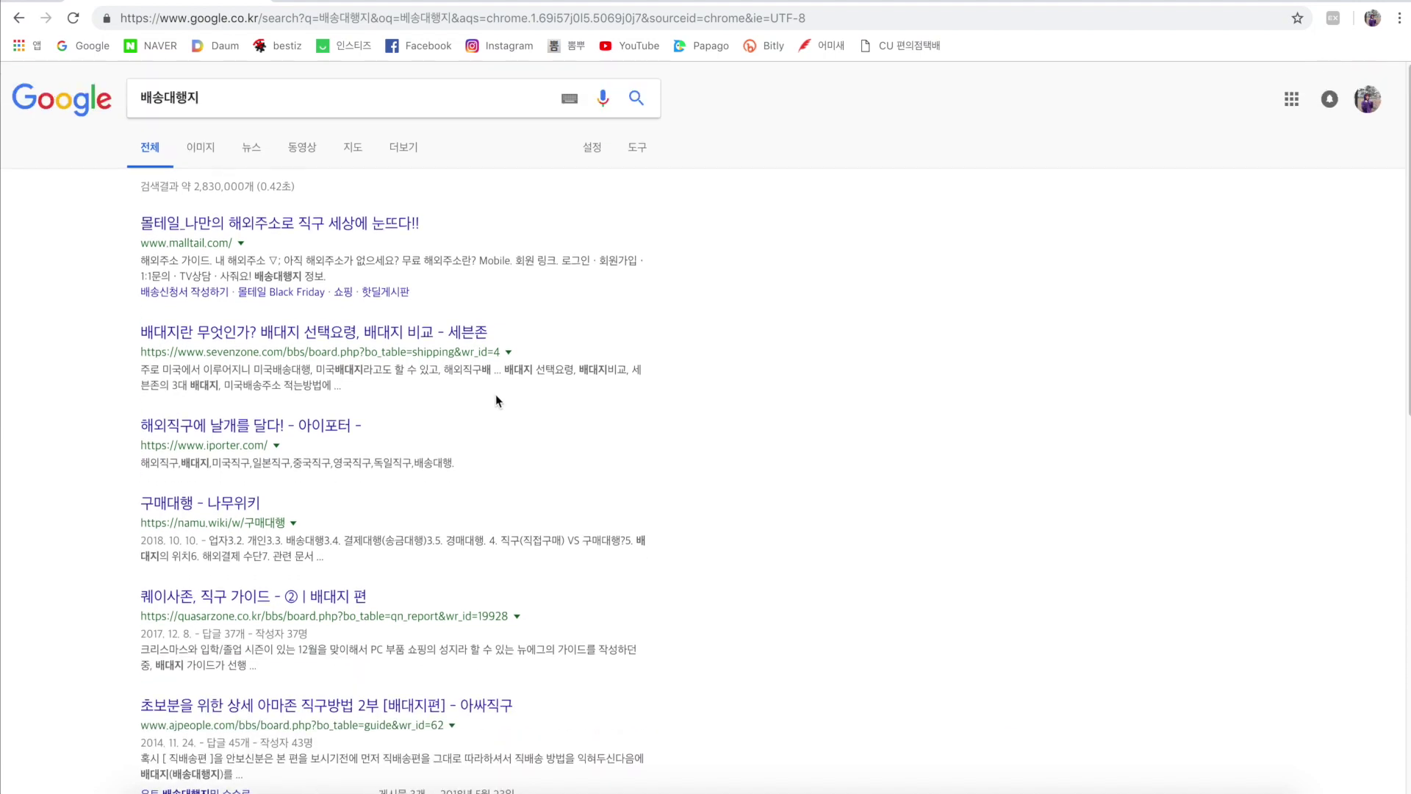
left_click(376, 224)
key("Return")
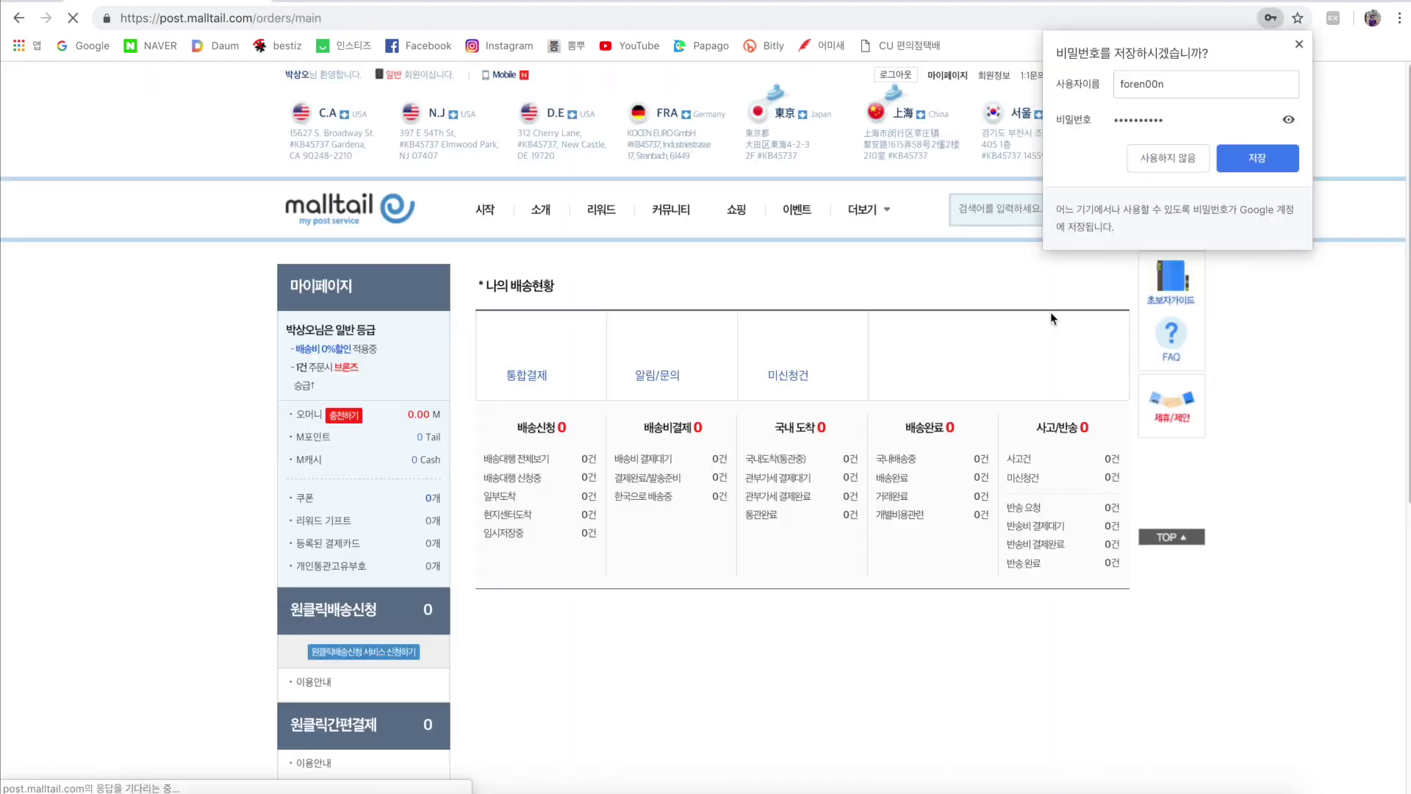
left_click(1268, 153)
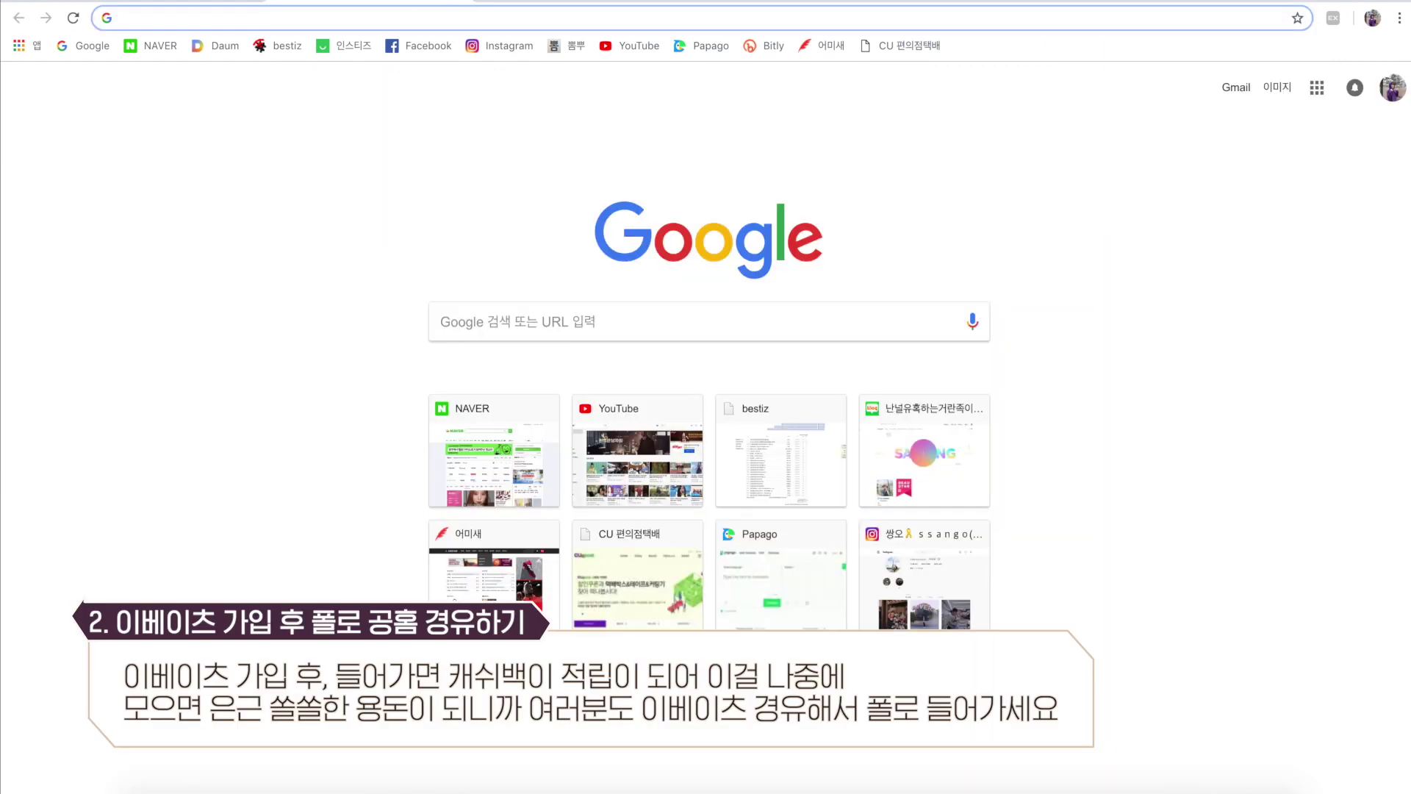
type("www.ebates.com/kr/")
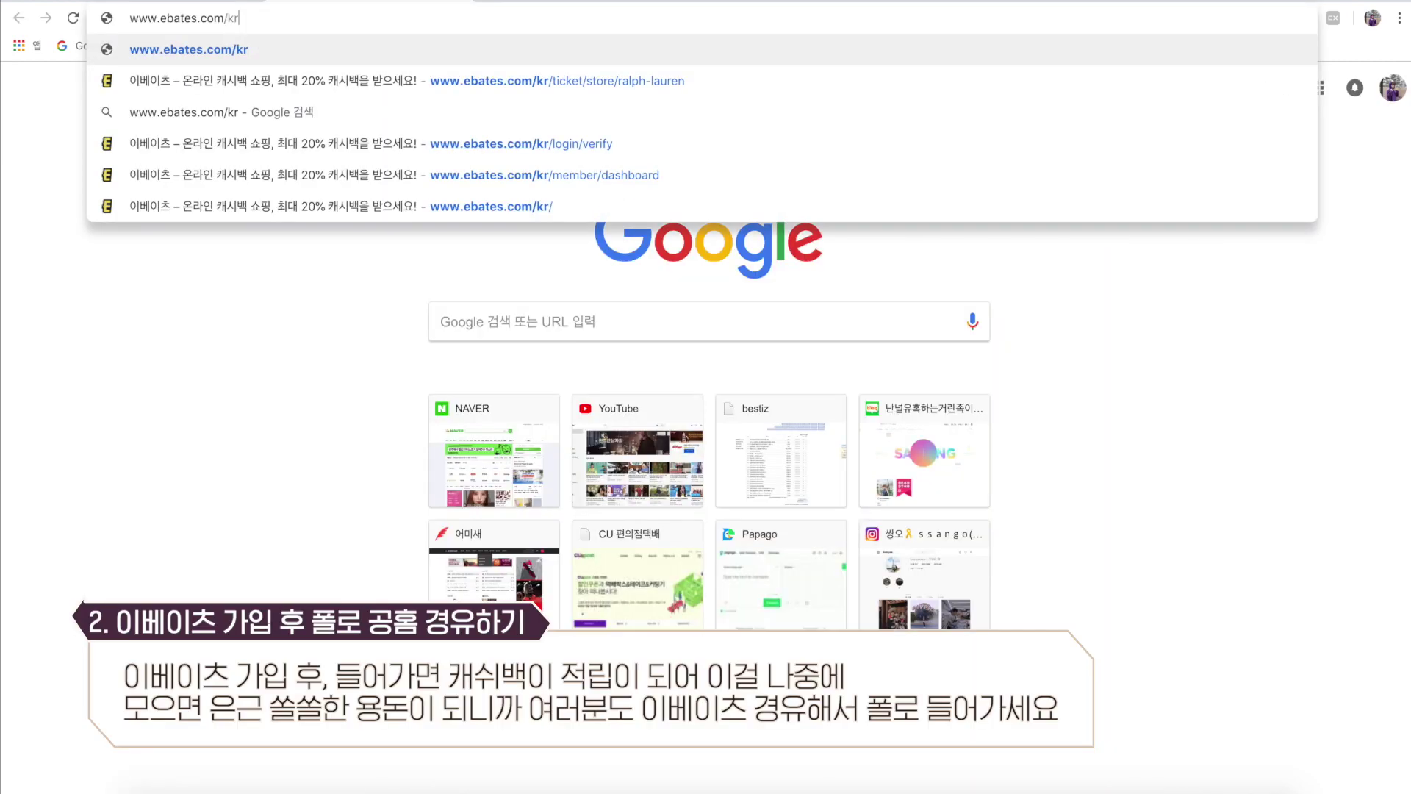
key("Return")
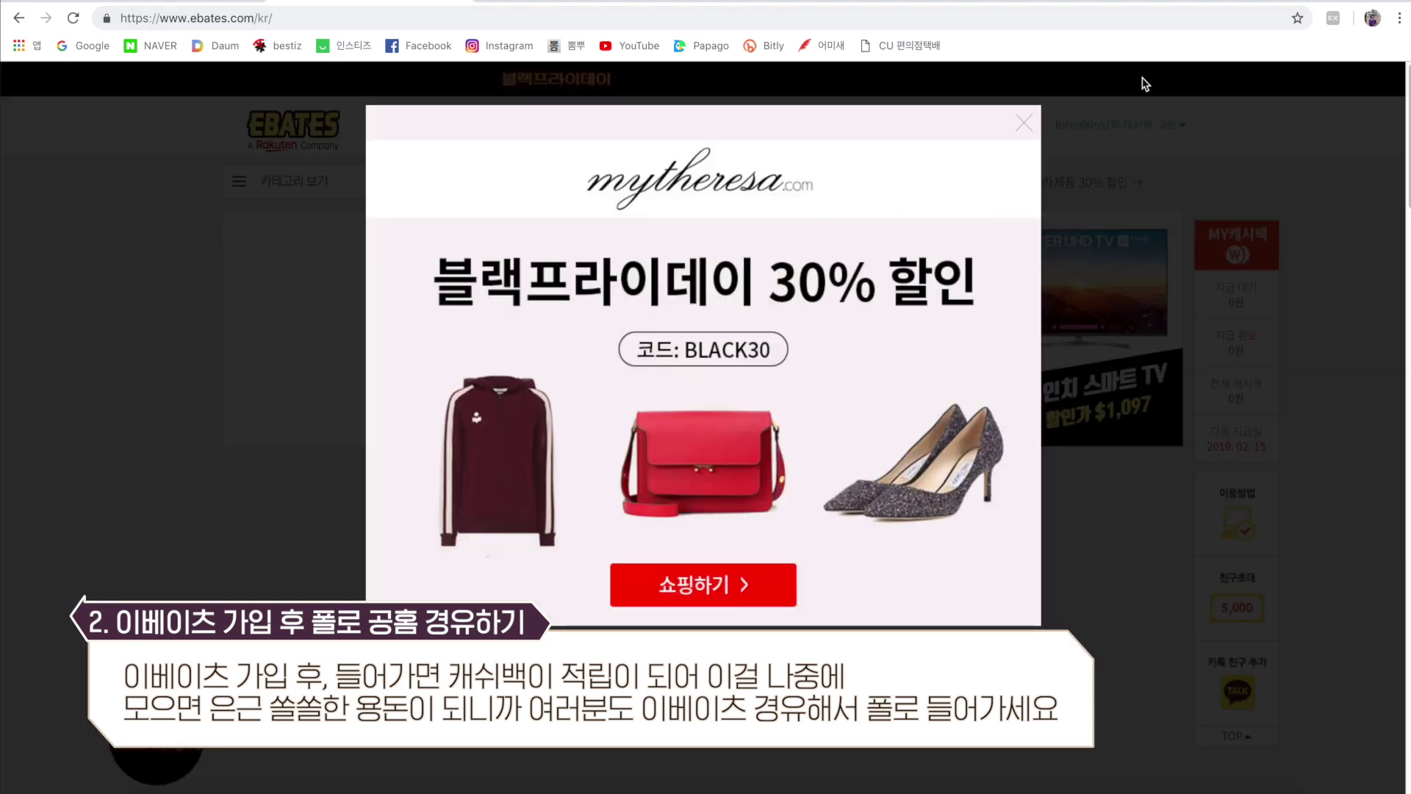
left_click(1024, 122)
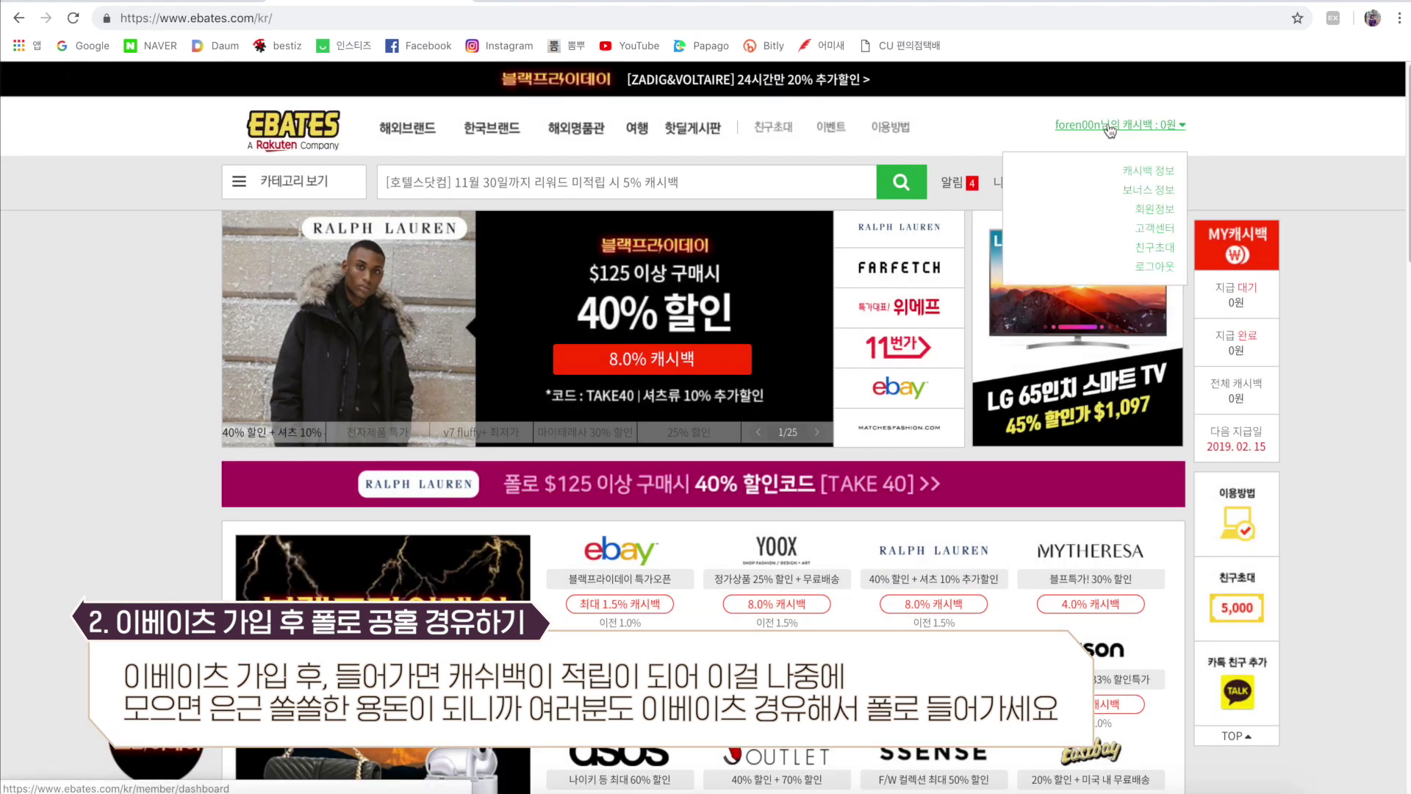
Open Ebates' Ralph Lauren 8.0% cashback offer and start shopping through it.
mouse_move(1135, 134)
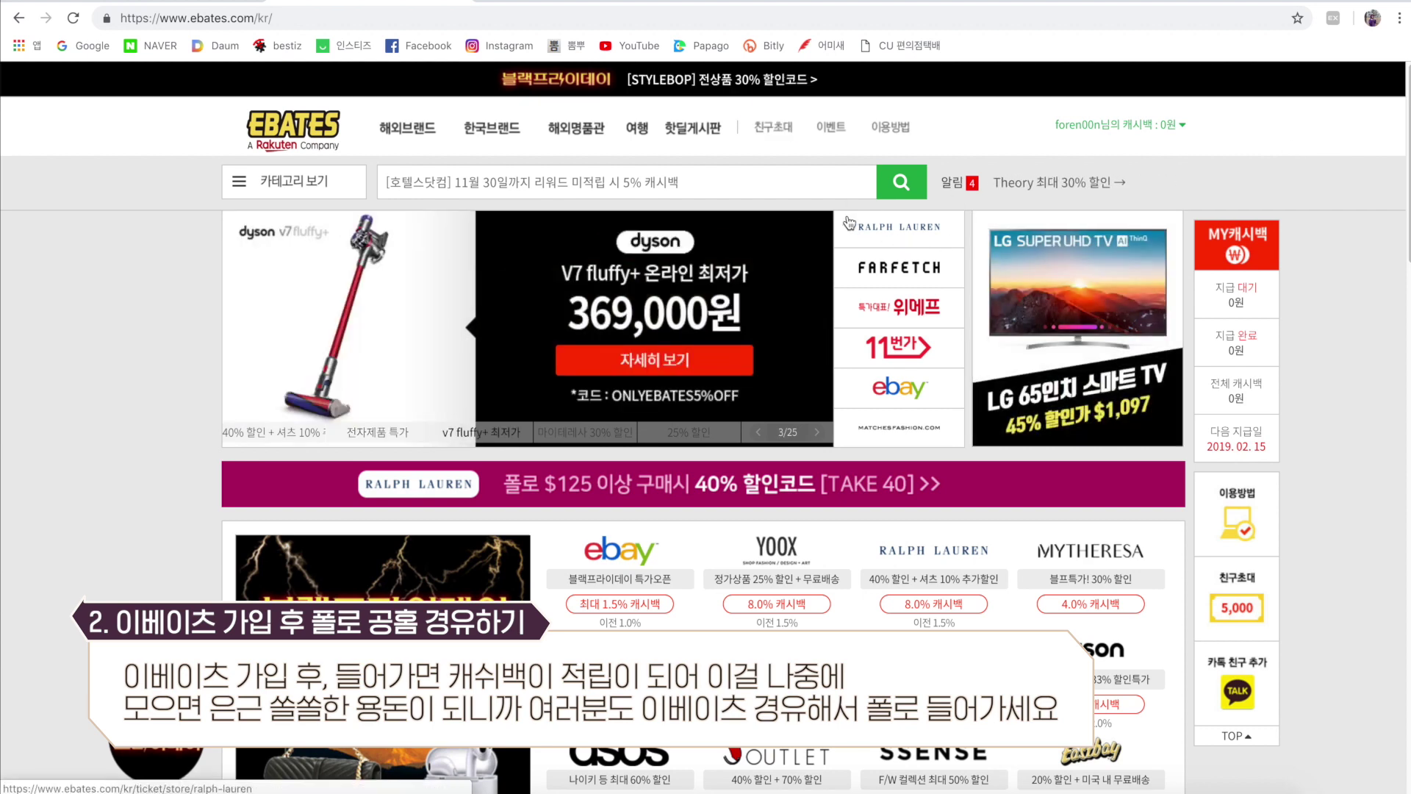
left_click(907, 235)
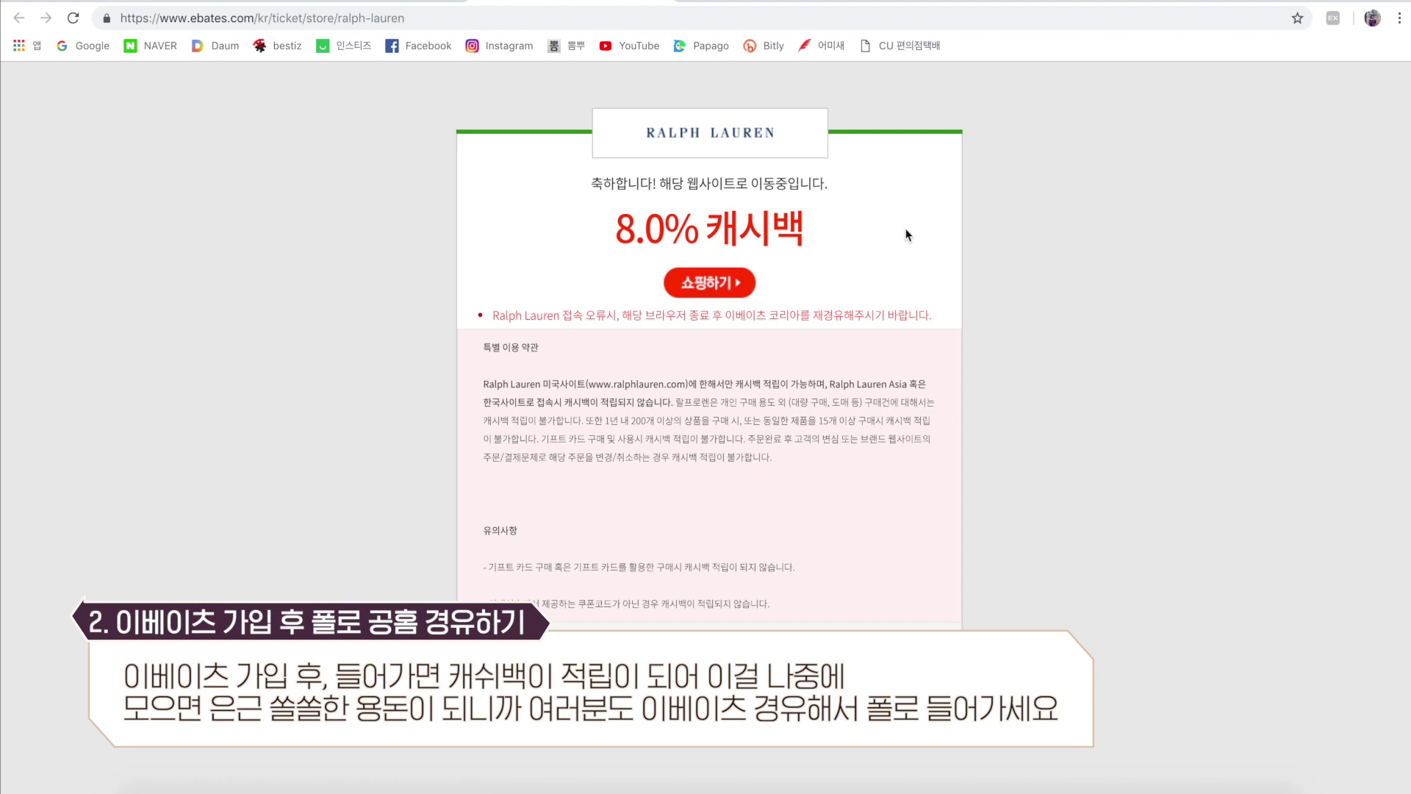
left_click(712, 283)
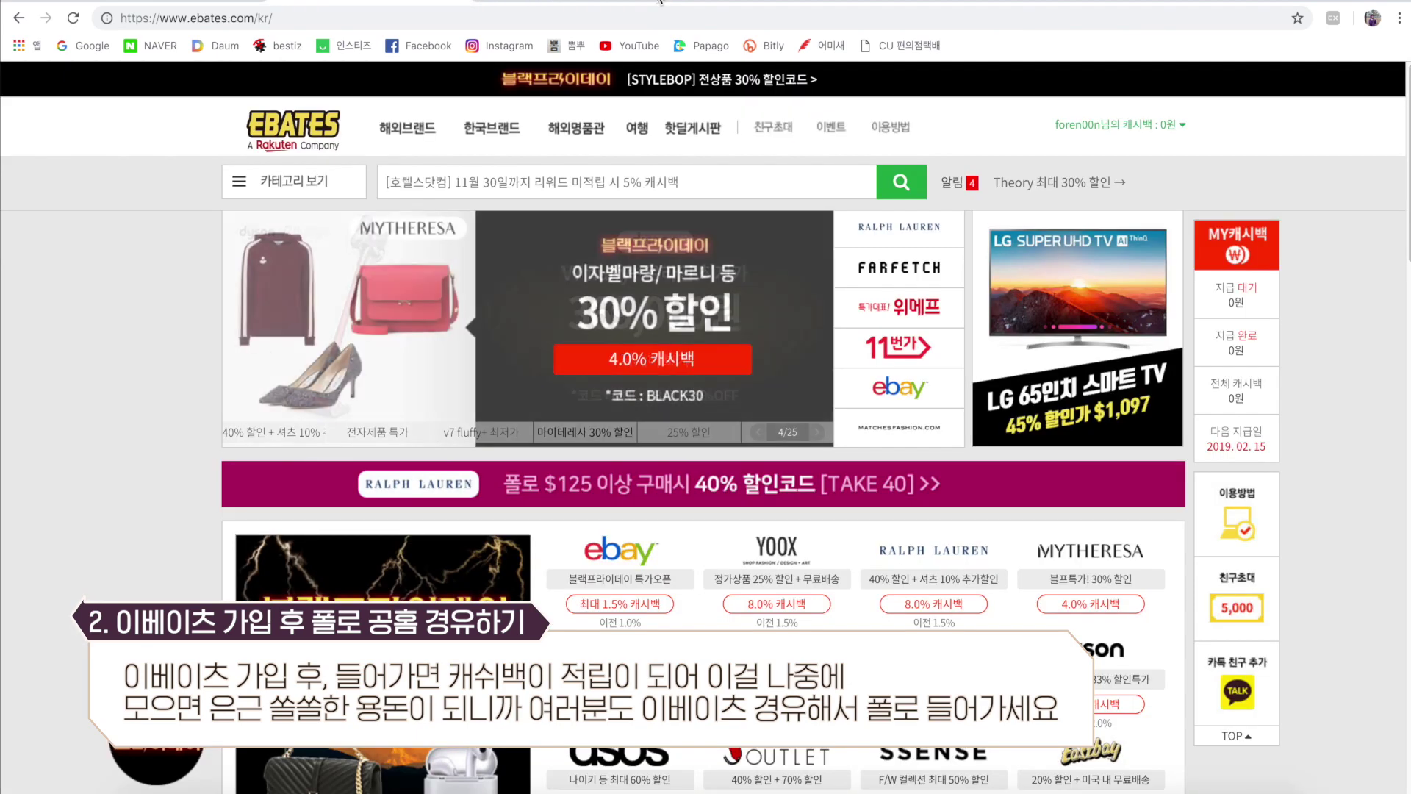
left_click(902, 232)
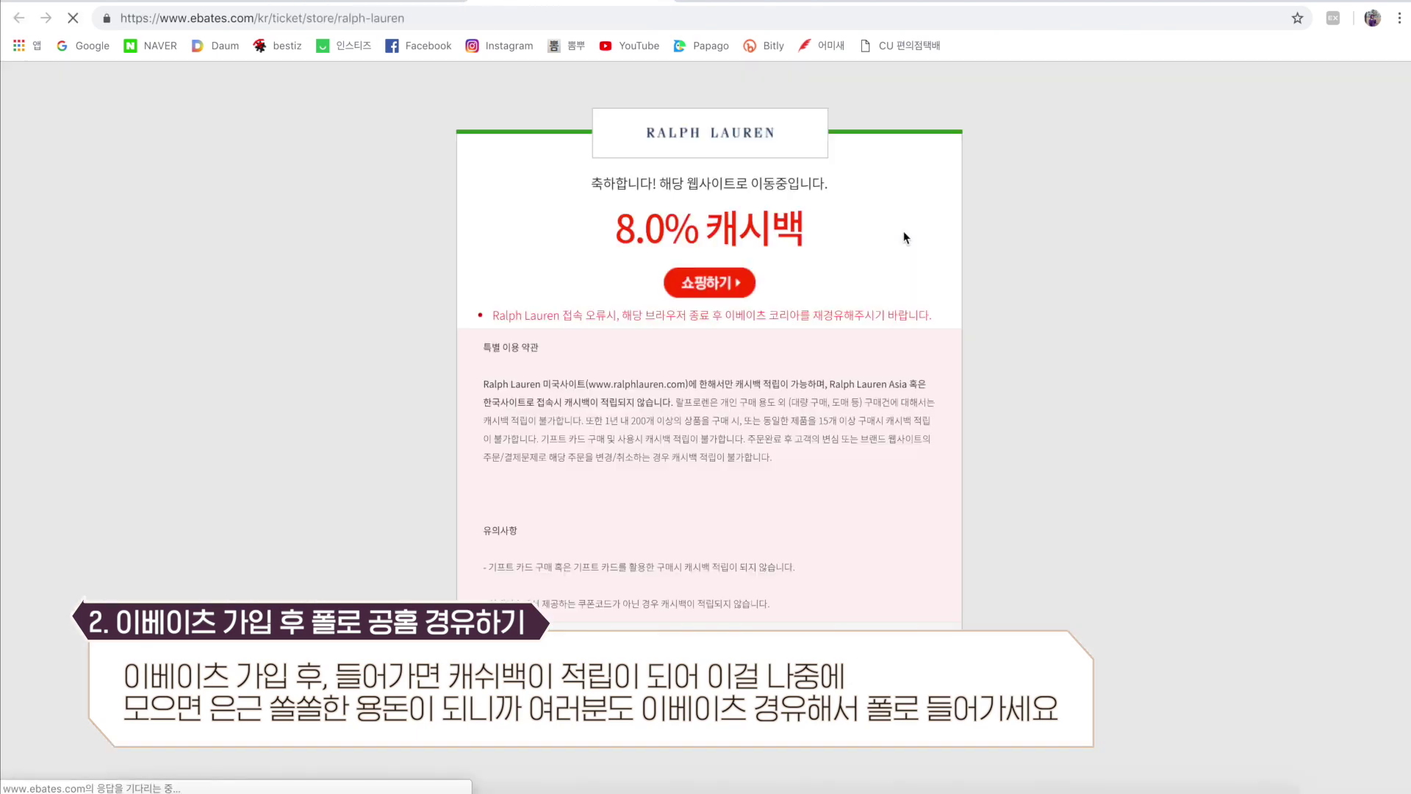
left_click(699, 284)
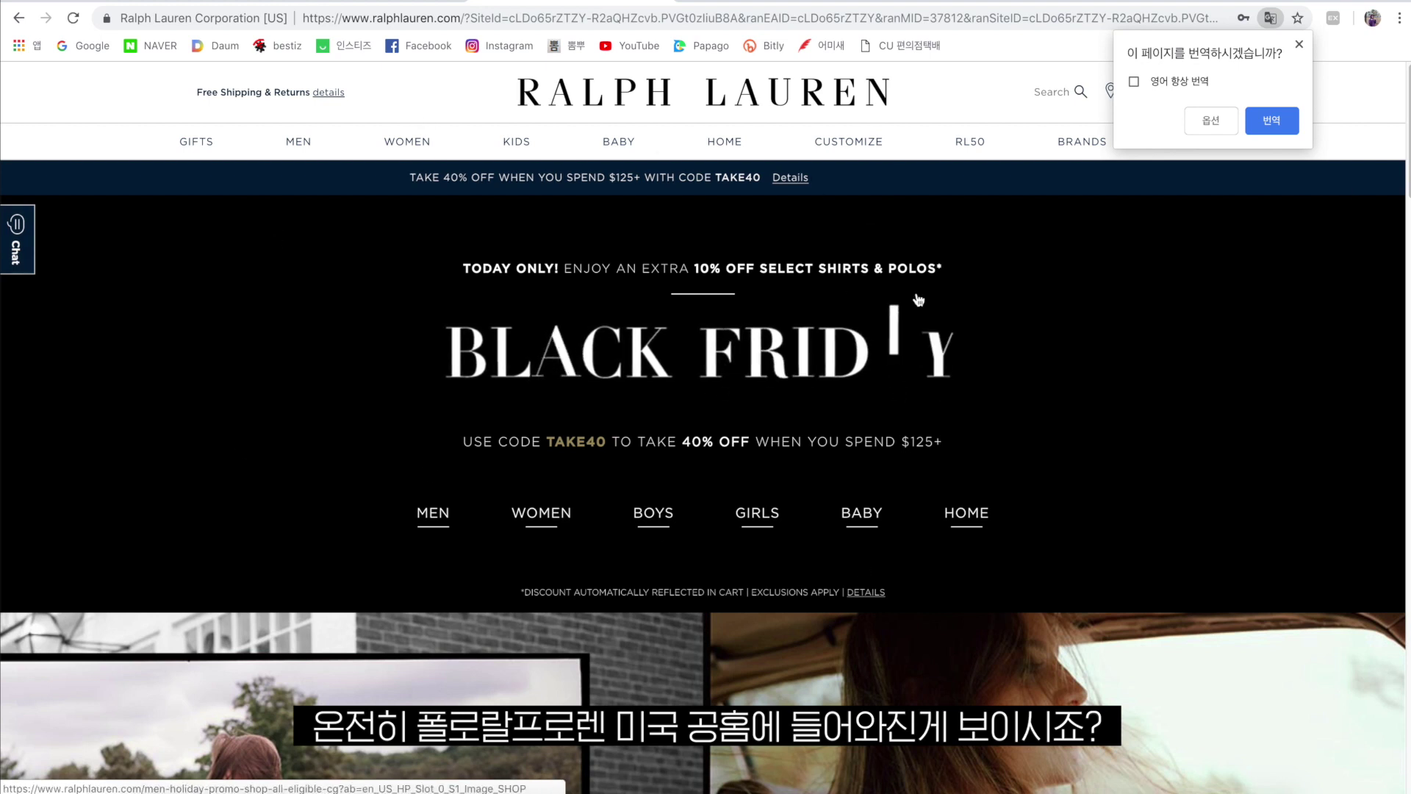
Always translate English pages into Korean and open Ralph Lauren's Create Account form.
left_click(1201, 83)
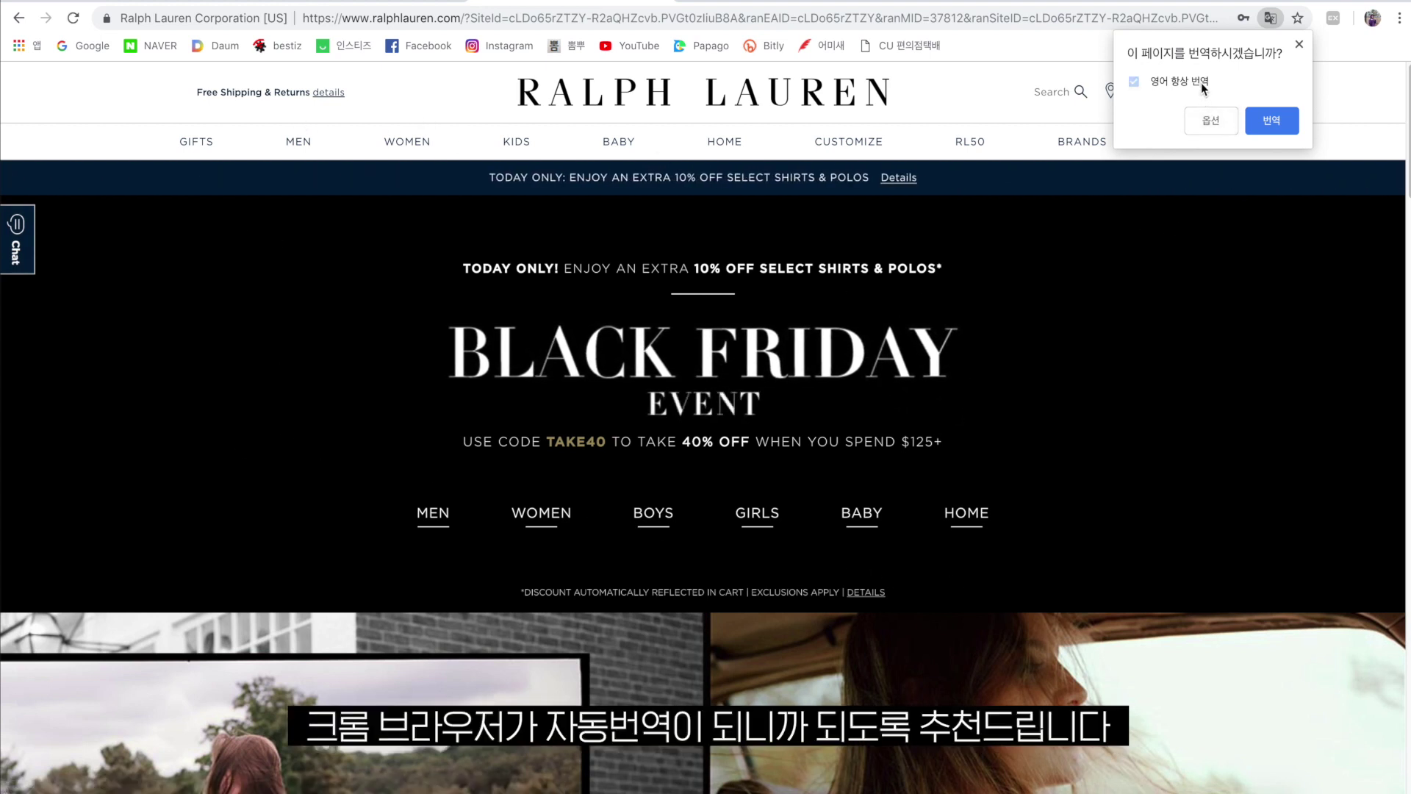
left_click(1260, 119)
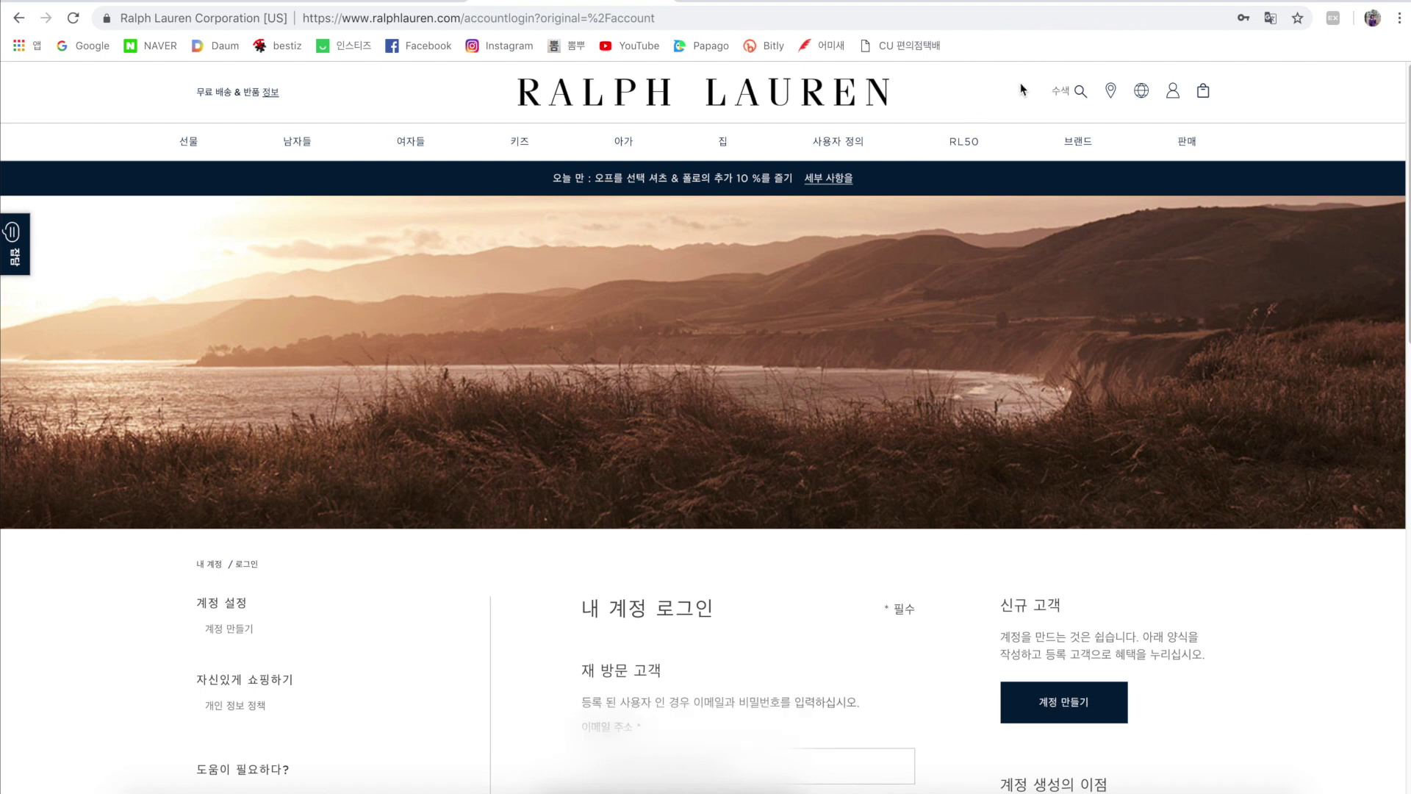
left_click(1059, 717)
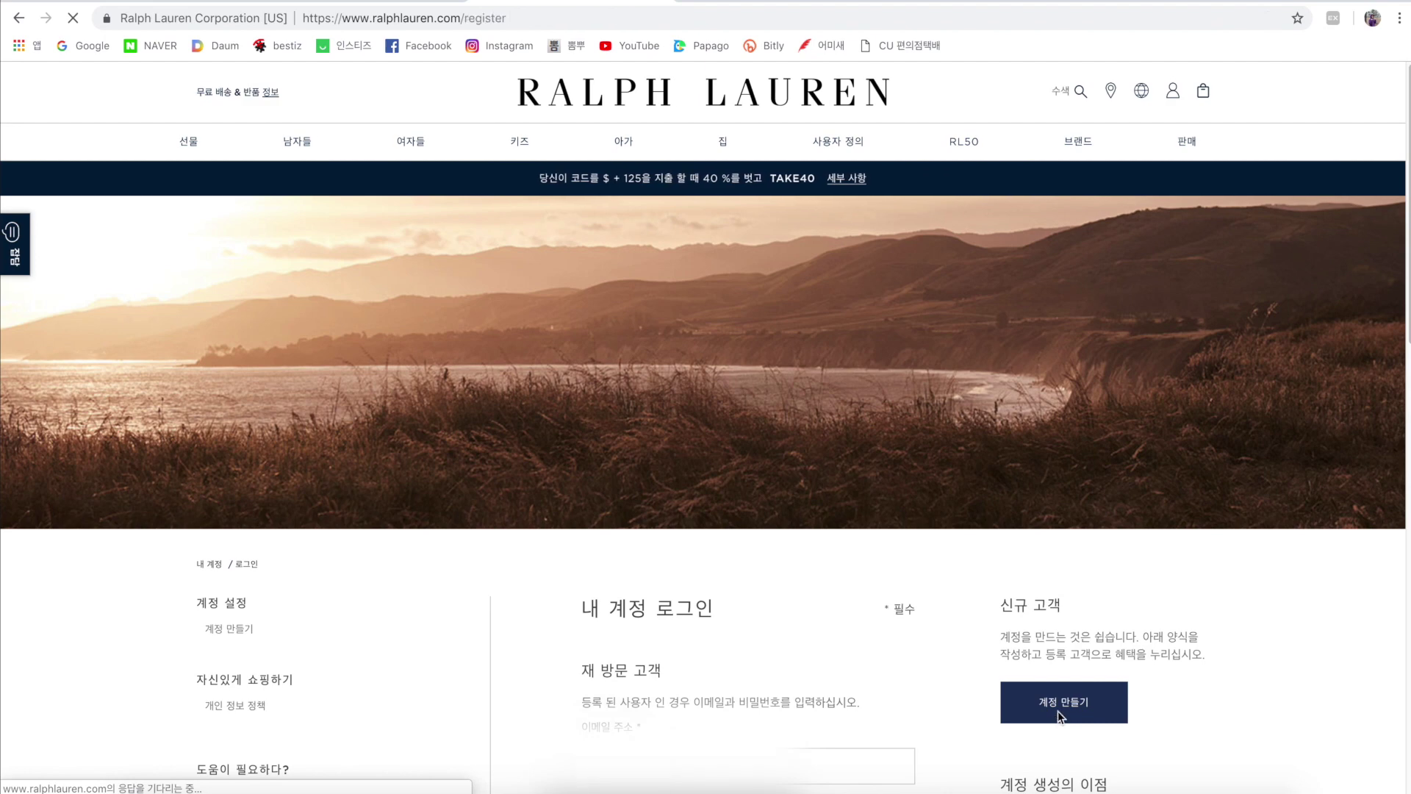
scroll(1058, 717, "down", 5)
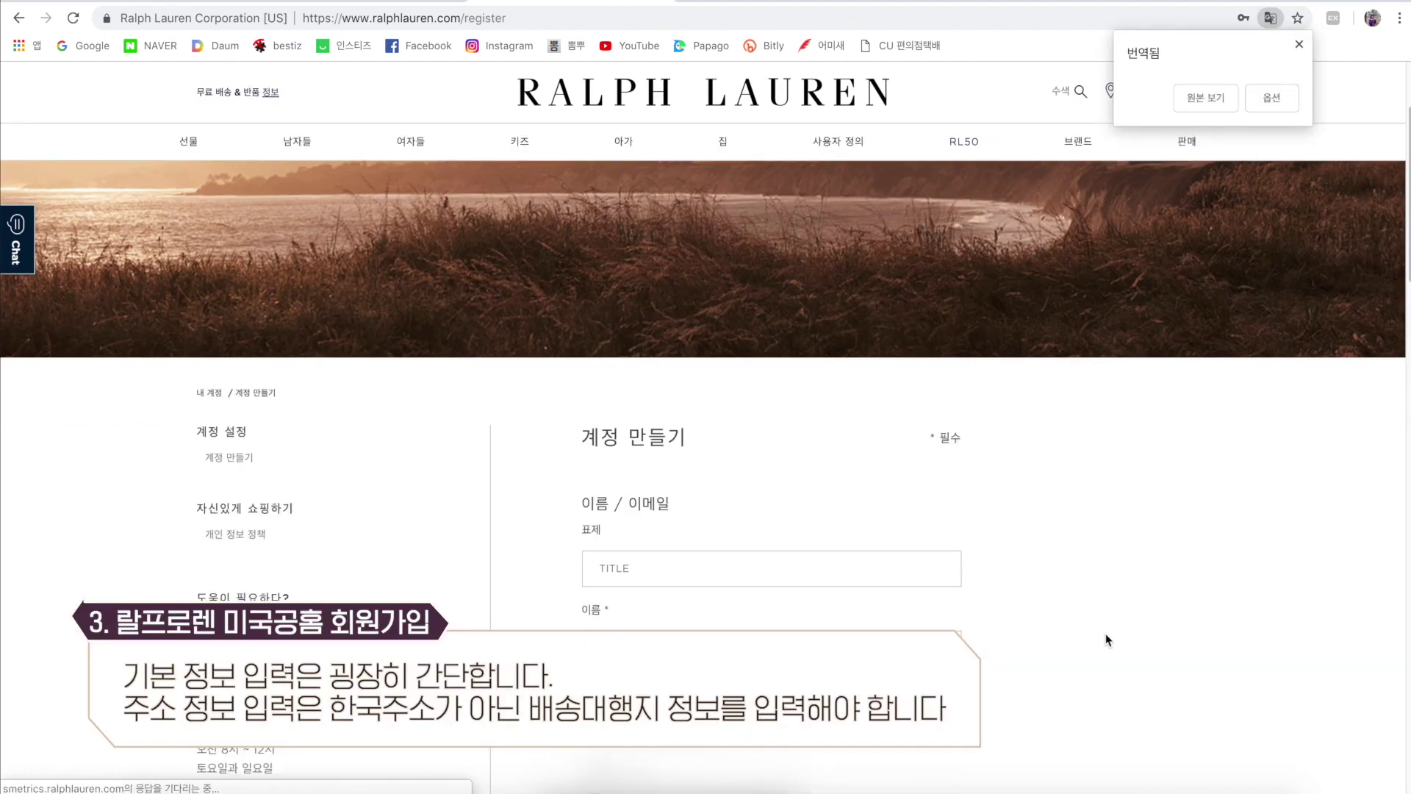
Fill in the signup form's title, name and password fields.
scroll(1106, 639, "down", 3)
left_click(848, 365)
type("a")
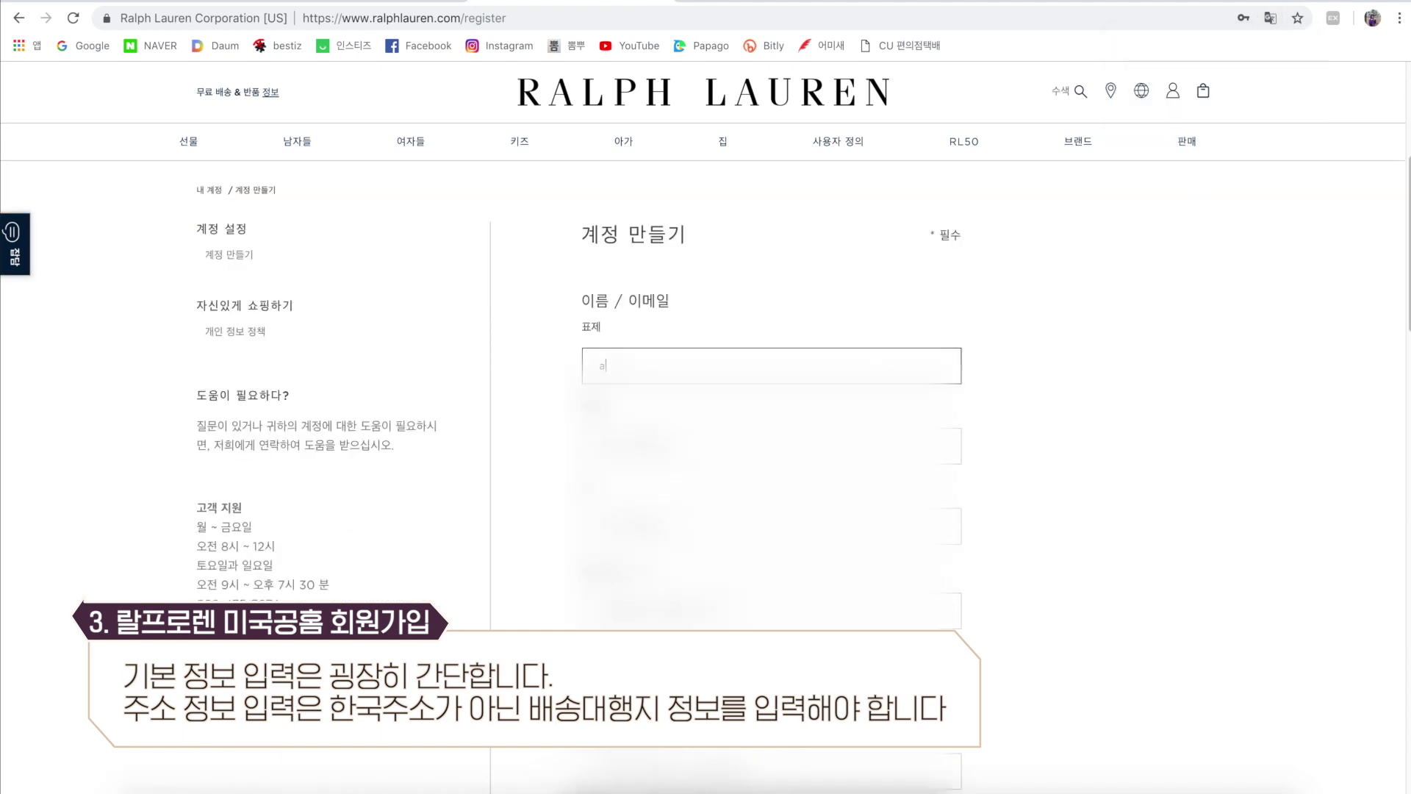
key("Tab")
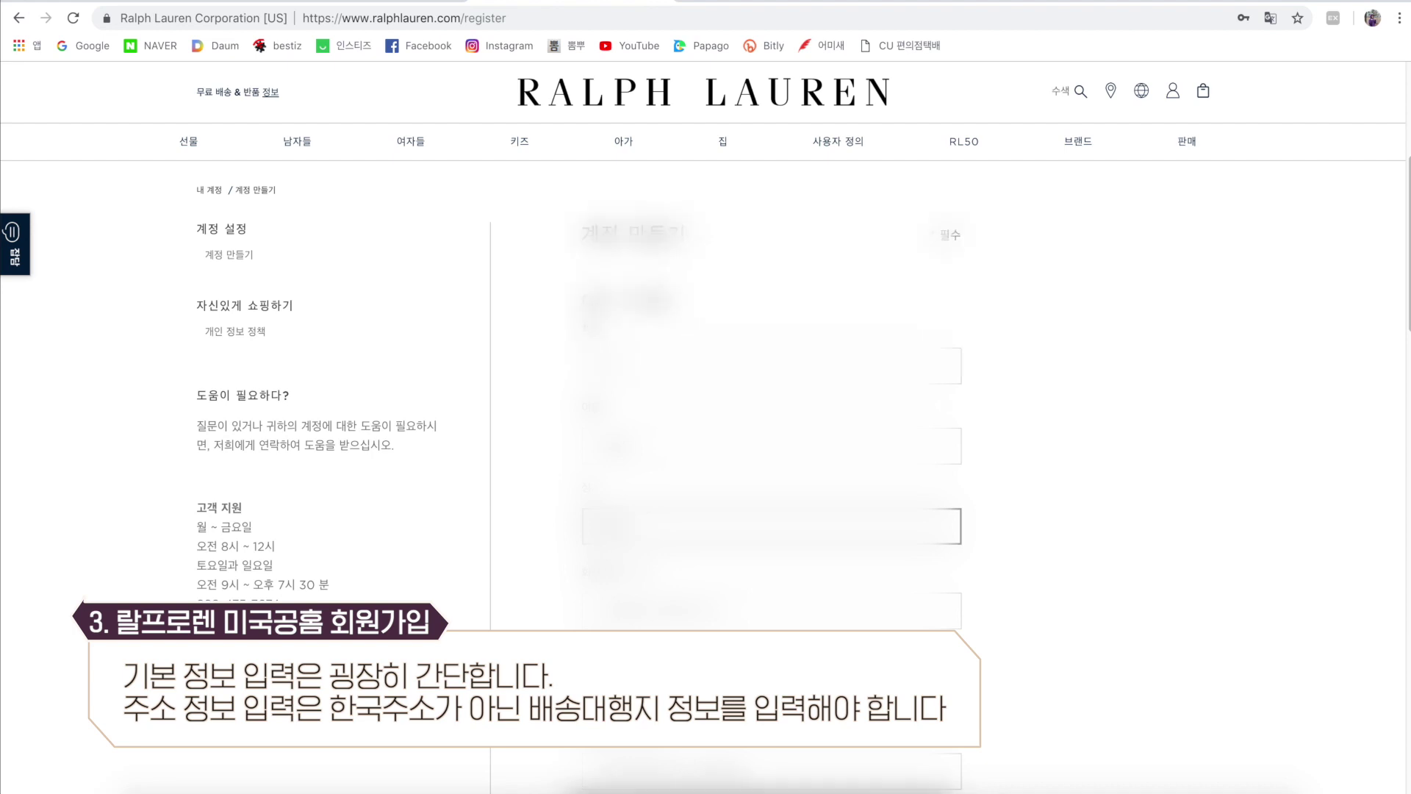
scroll(705, 478, "down", 3)
left_click(772, 513)
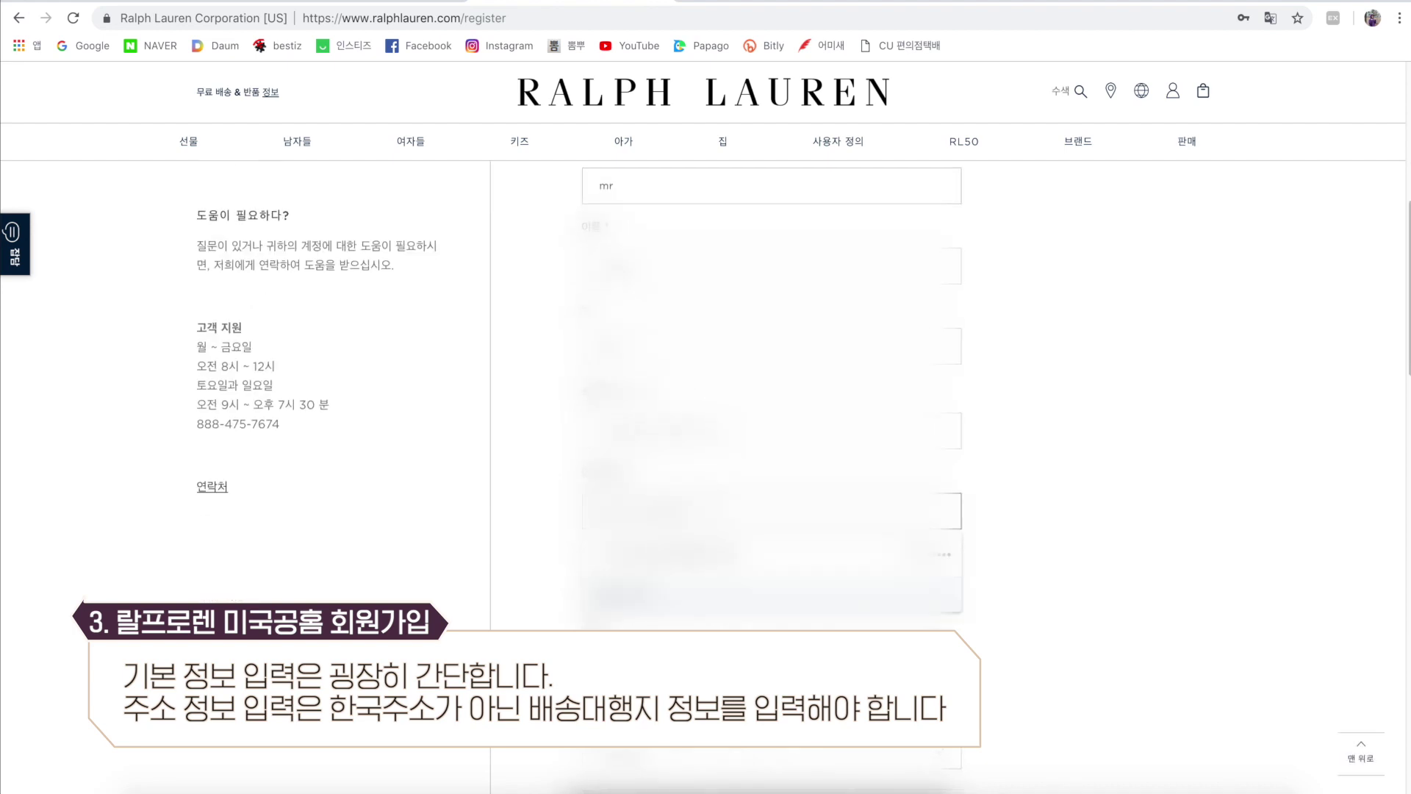
type("•")
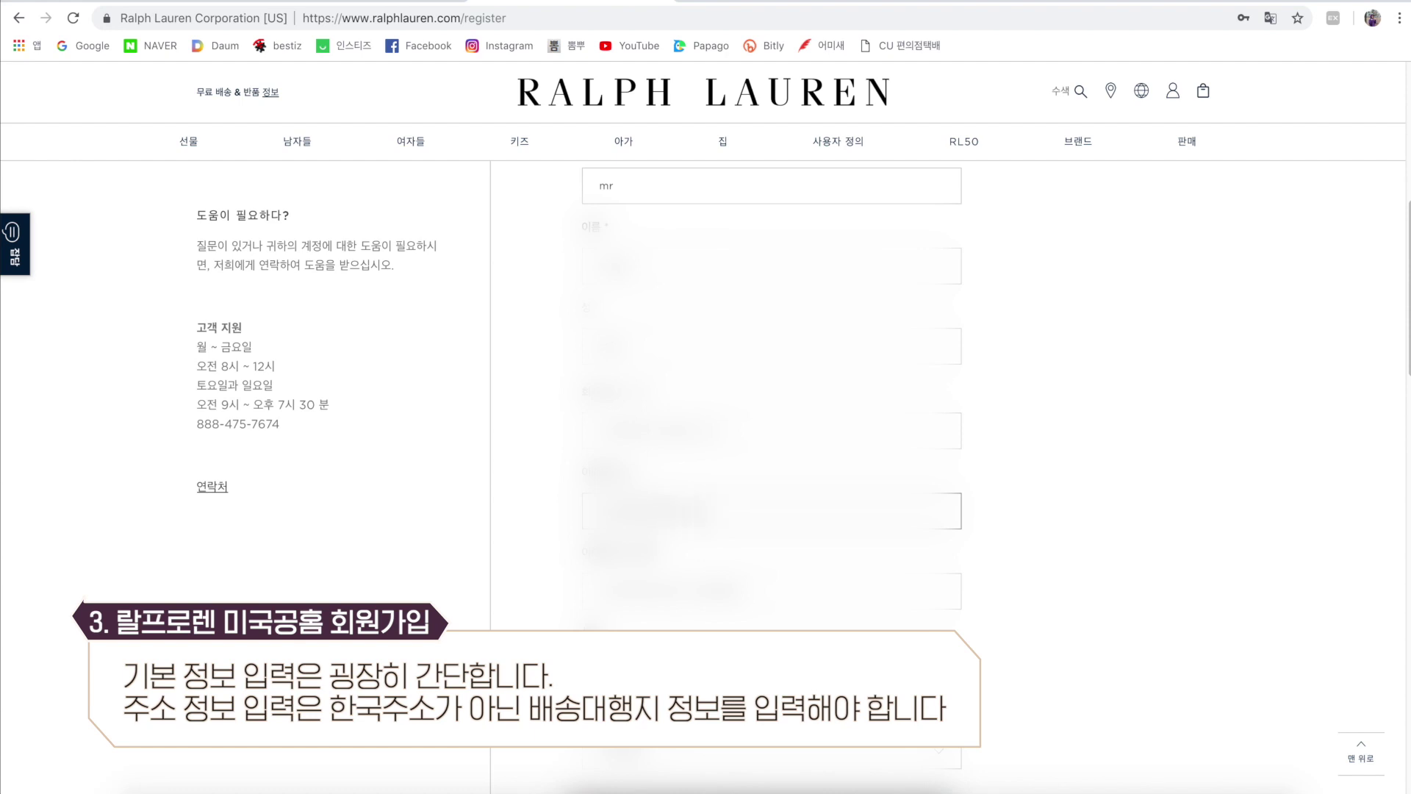
key("Tab")
Set the birthday to September 01 and gender to Male, then scroll to the address section.
scroll(772, 441, "down", 2)
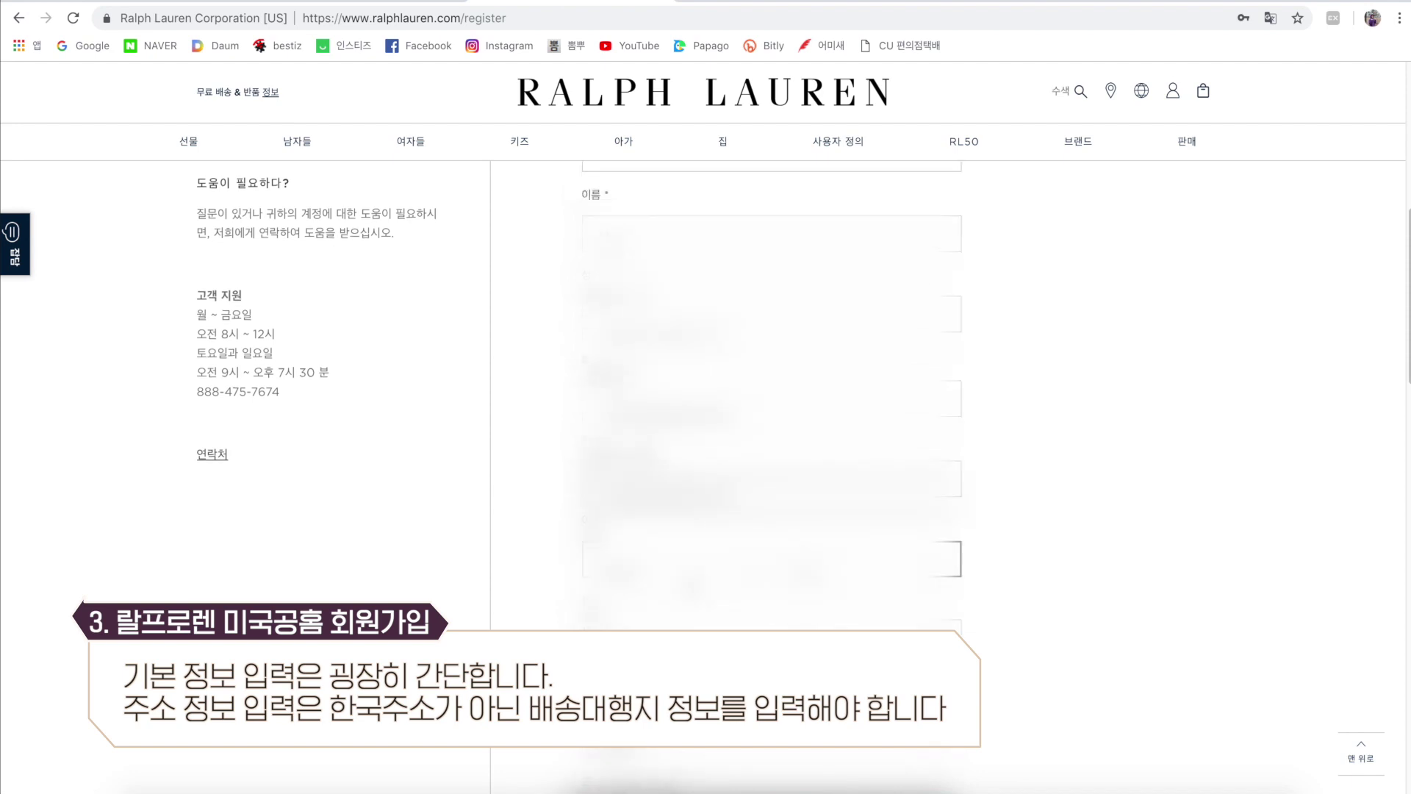
left_click(699, 513)
left_click(699, 621)
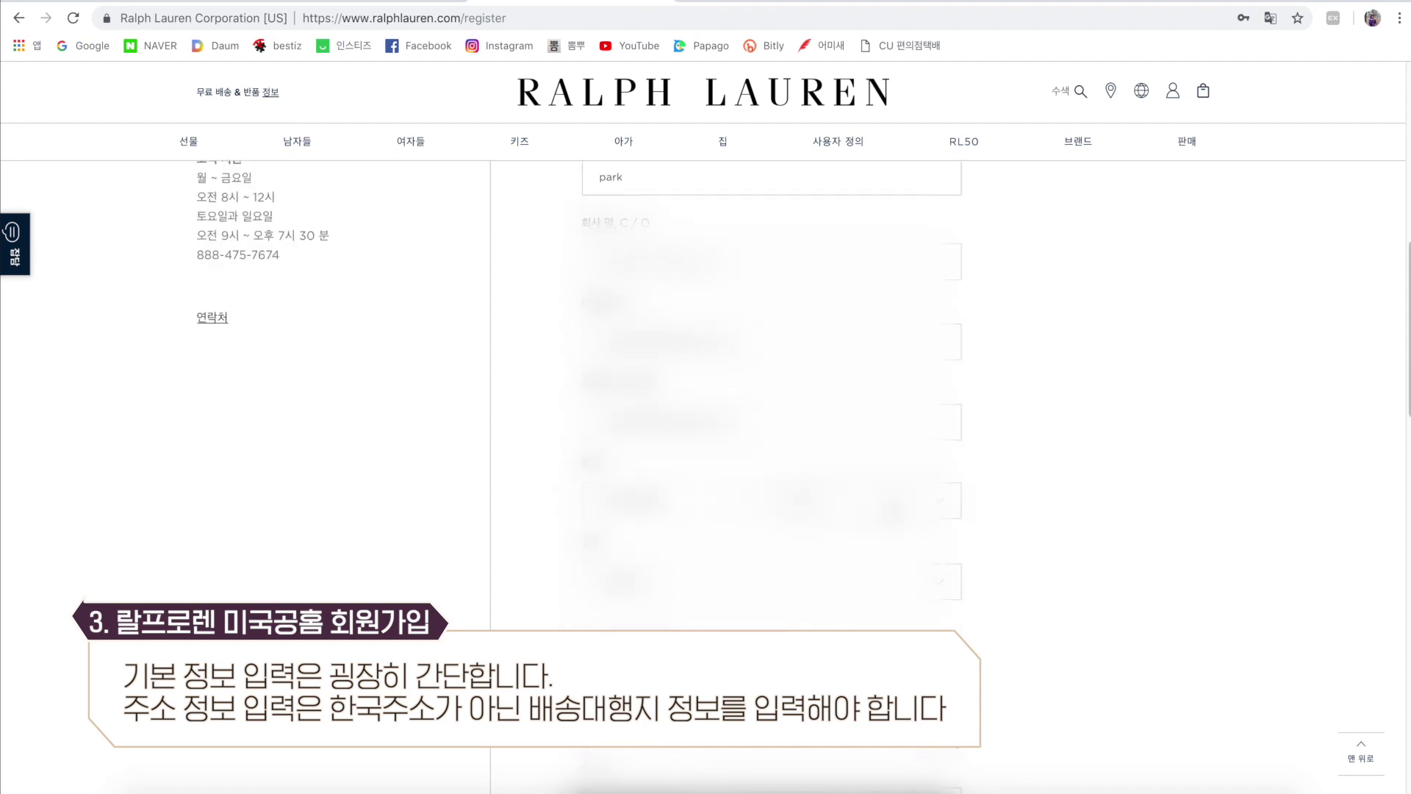
left_click(848, 510)
left_click(850, 514)
left_click(851, 582)
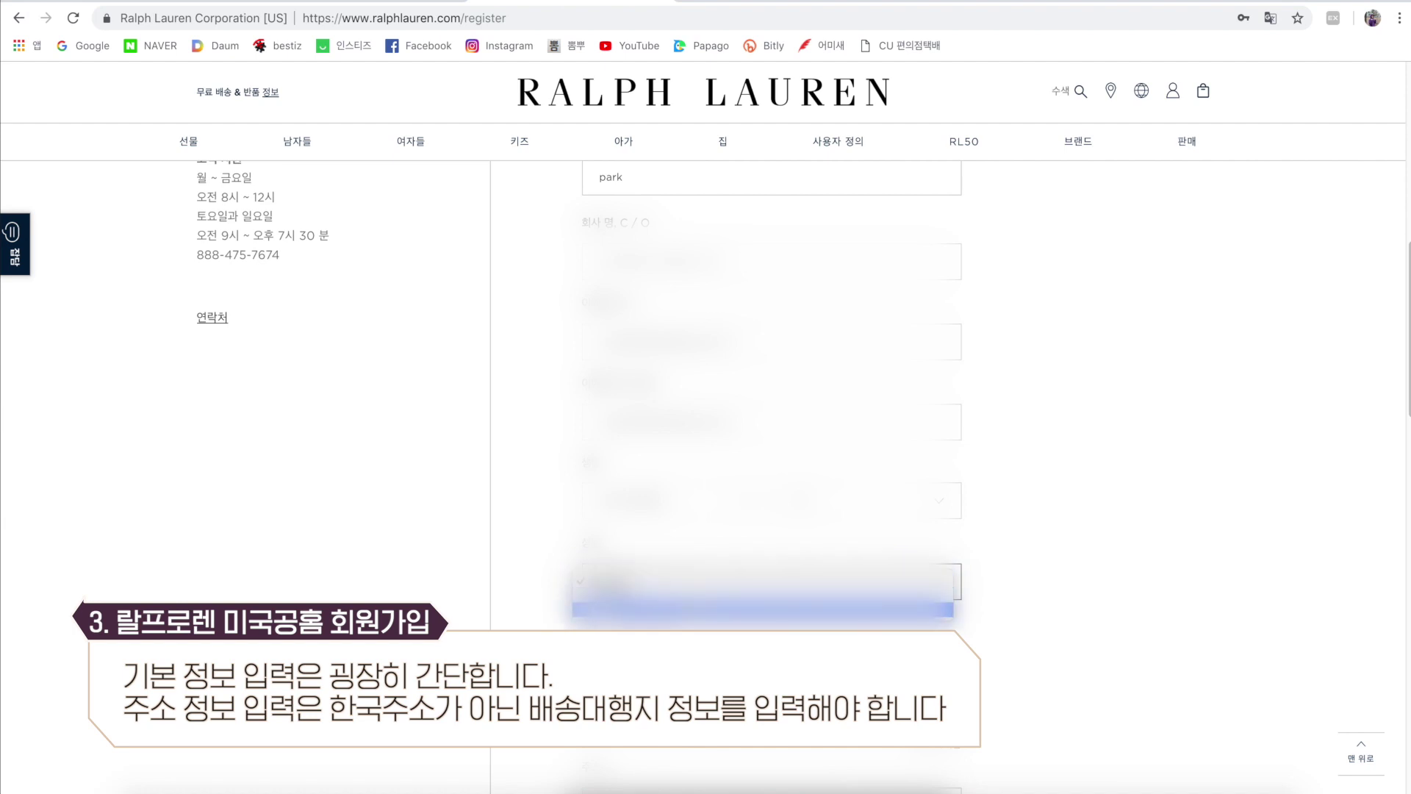
left_click(859, 609)
scroll(1120, 639, "down", 1)
scroll(1120, 638, "down", 5)
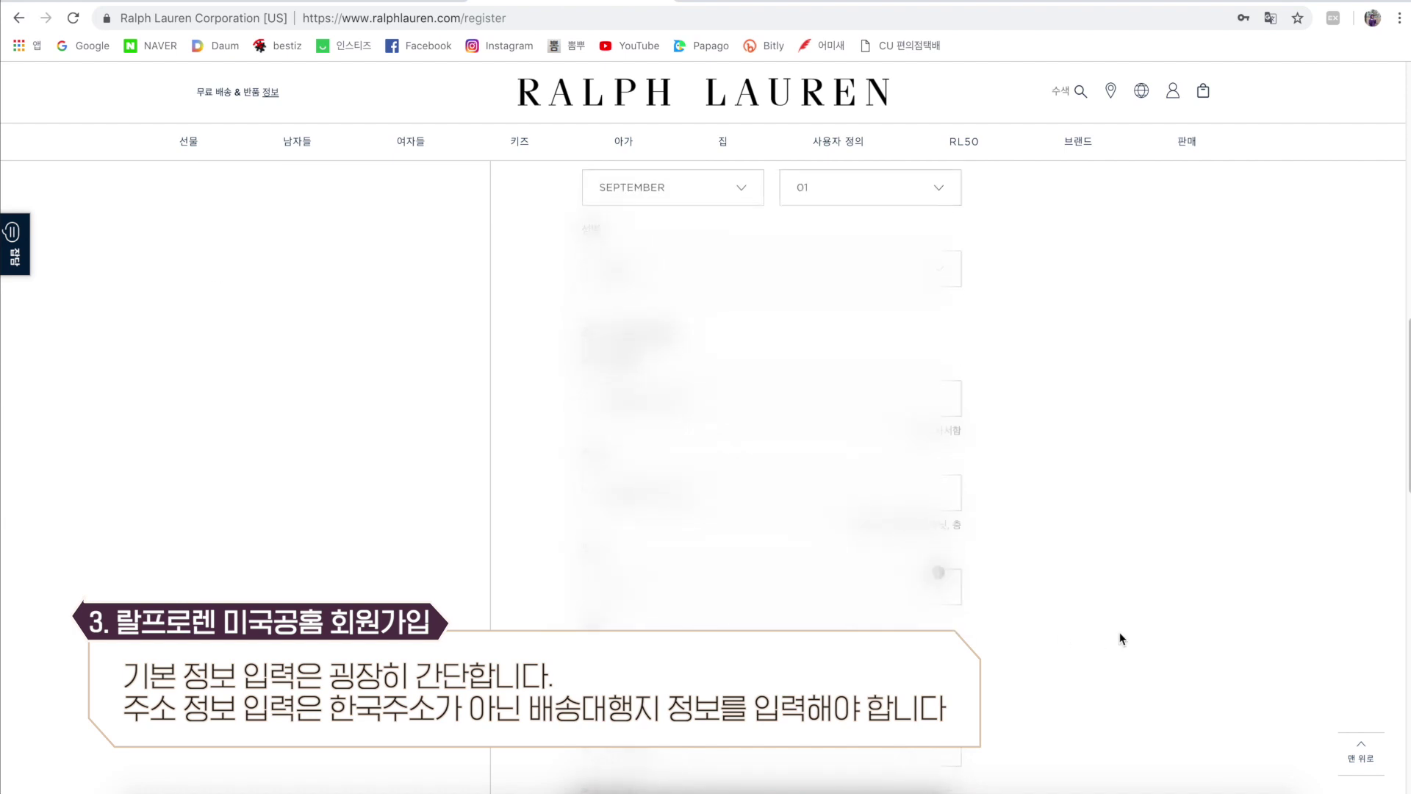
scroll(1120, 638, "down", 1)
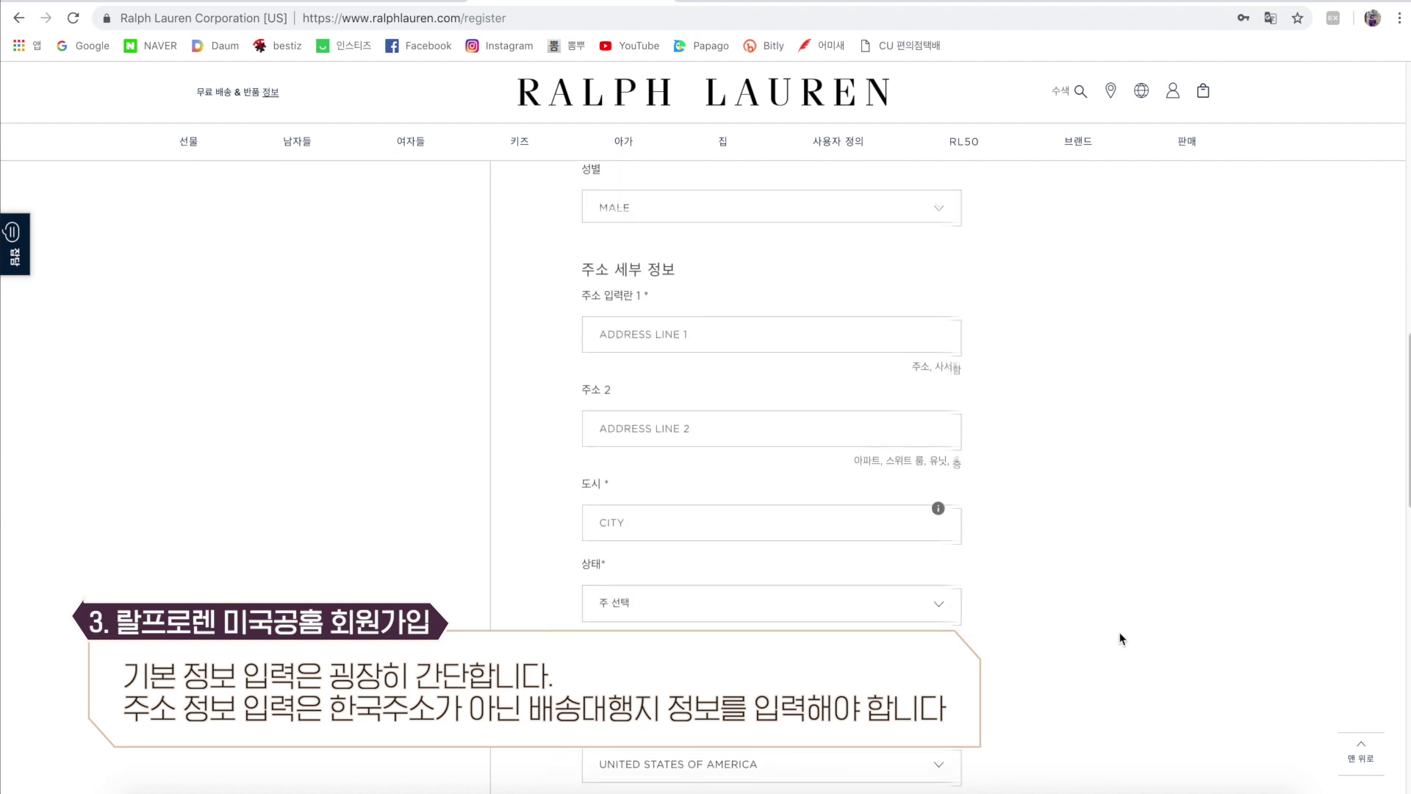
scroll(1120, 638, "down", 3)
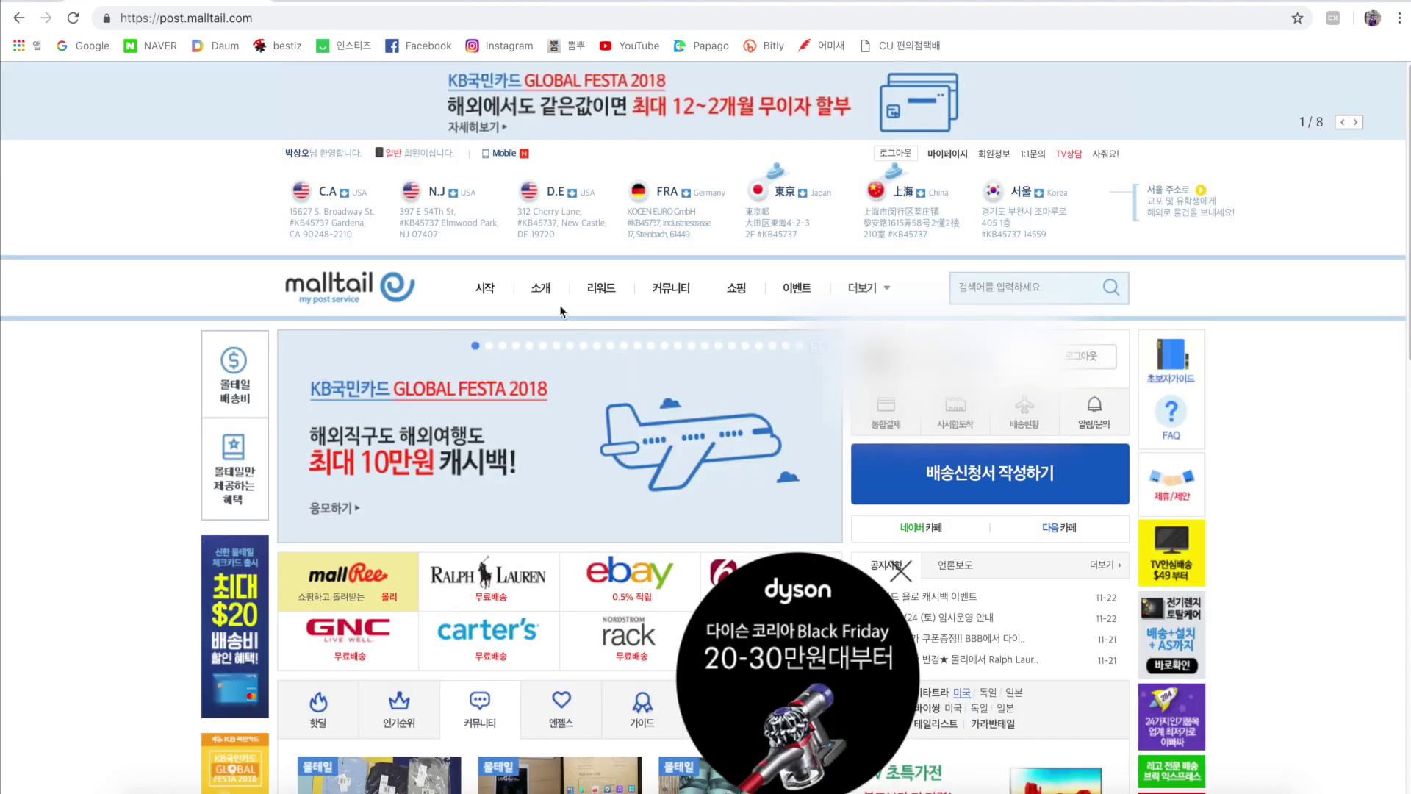
Open Malltail's N.J warehouse address guide and select its street address and suite number.
left_click(450, 200)
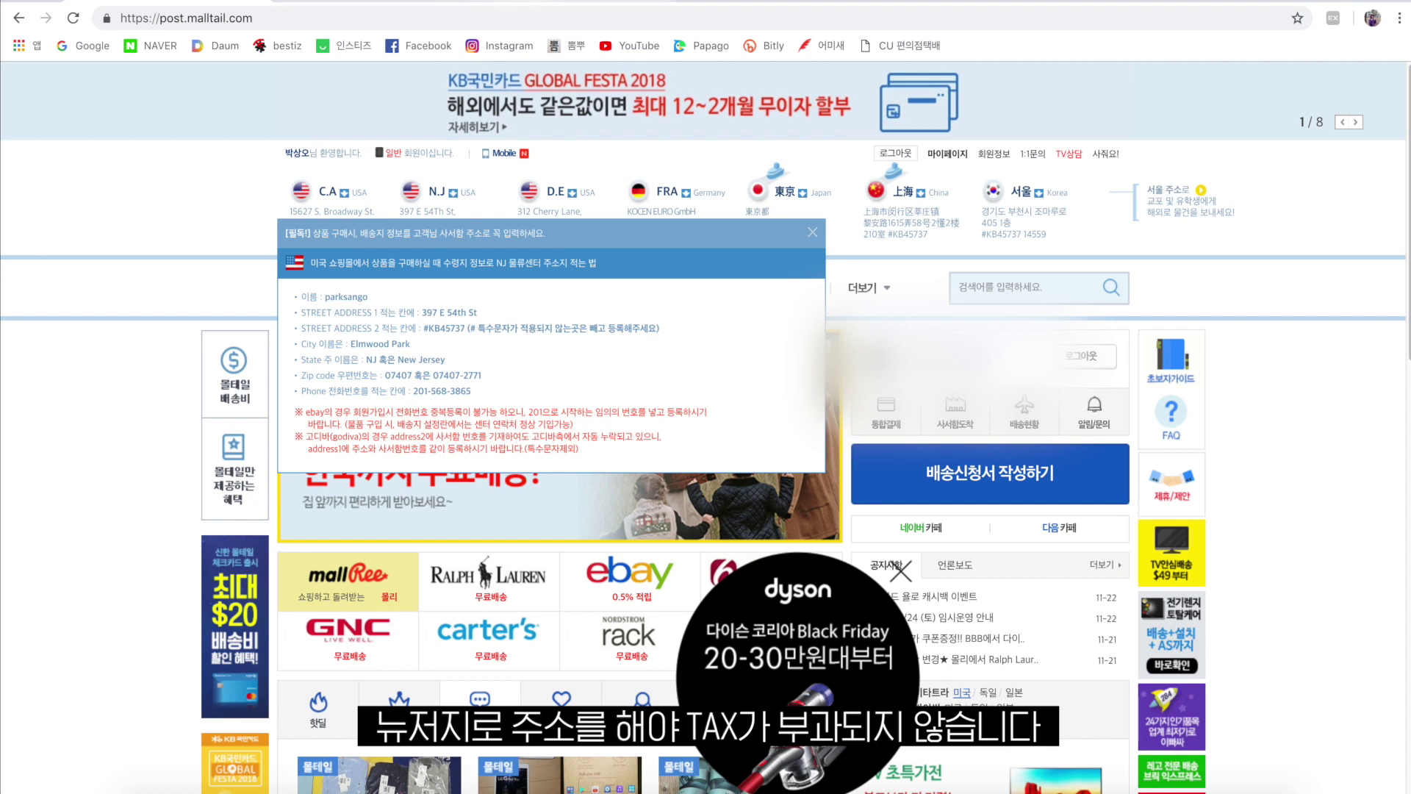
left_click_drag(492, 313, 427, 312)
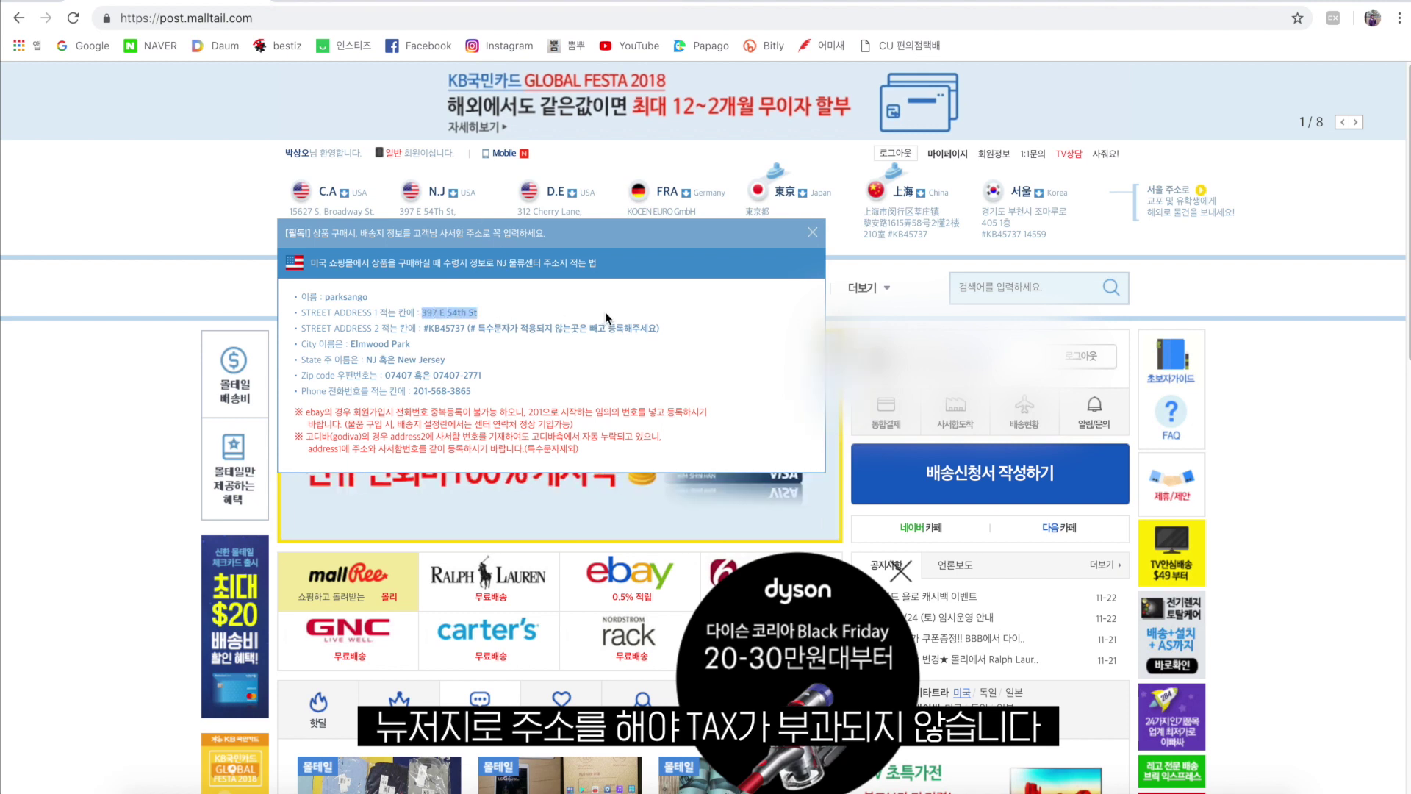
left_click_drag(466, 329, 421, 329)
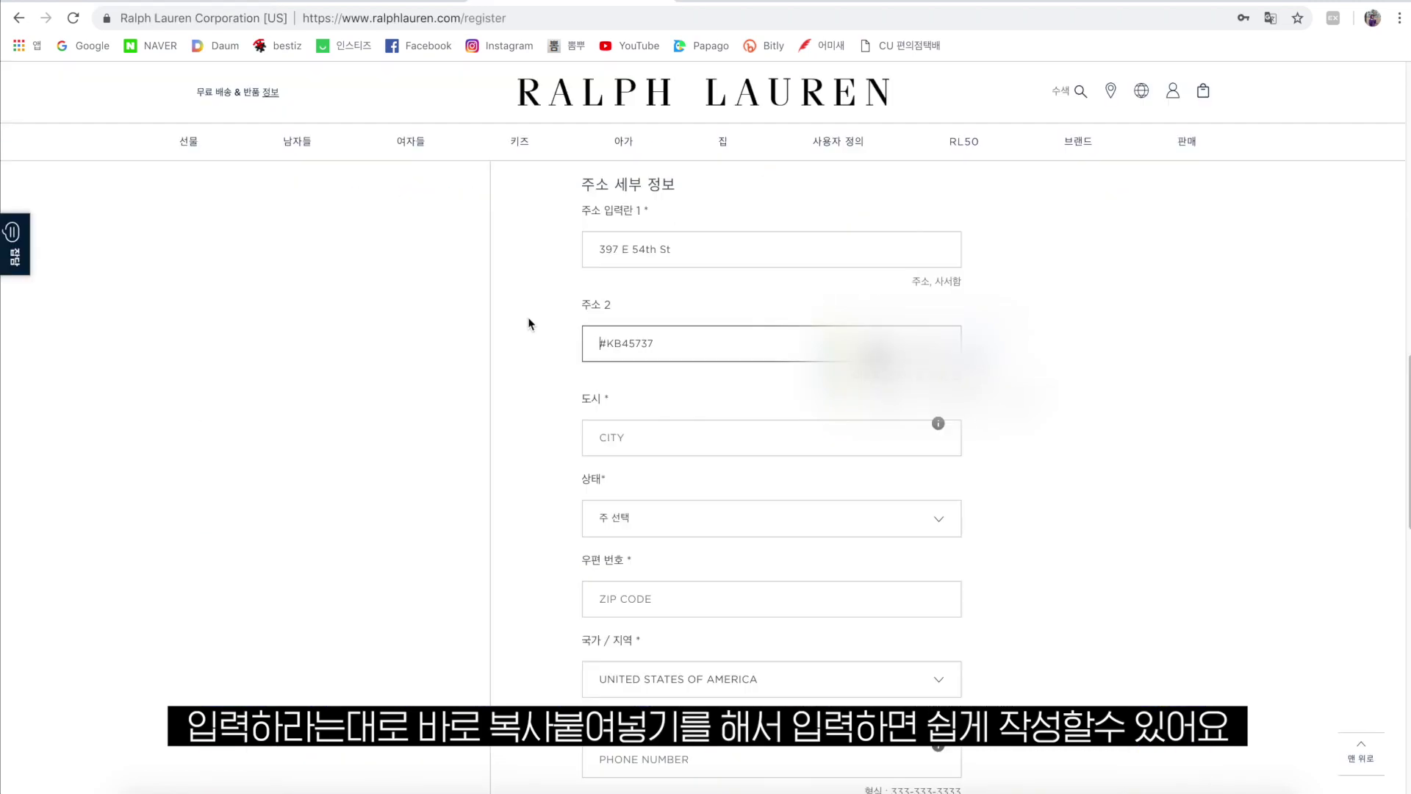
Choose New Jersey as the state in the signup address.
left_click(735, 518)
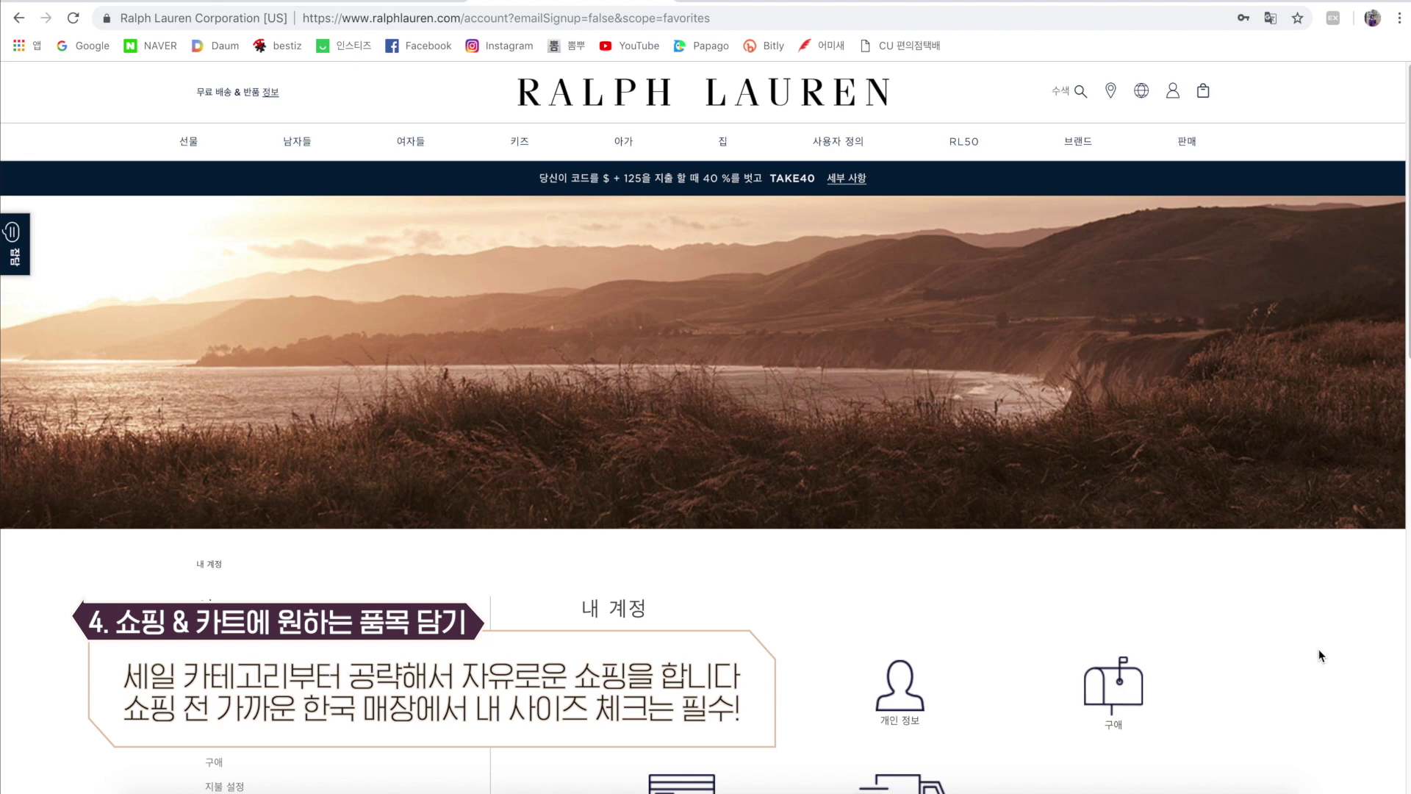
Browse the men's Black Friday 40% off sale and view the bag with two sweaters.
mouse_move(302, 142)
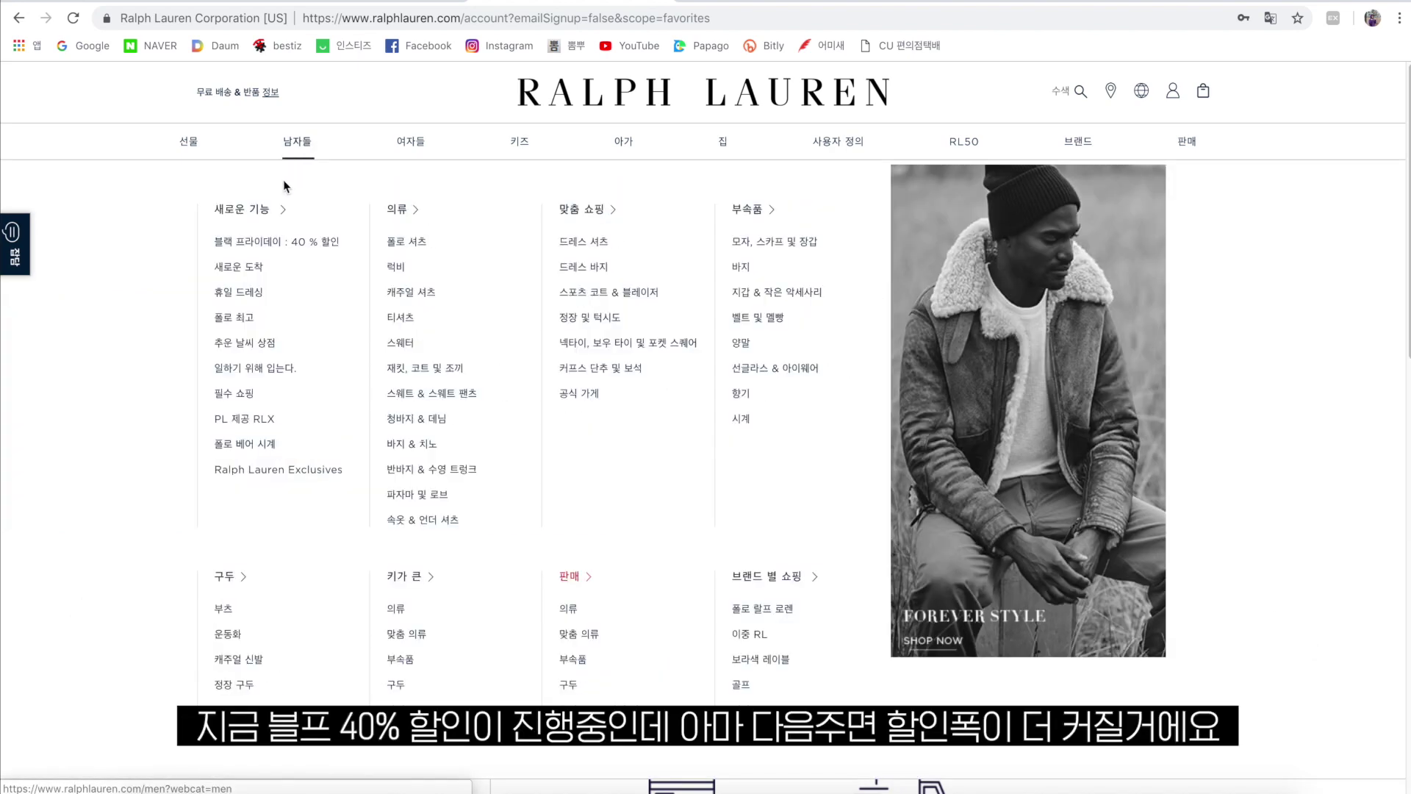
left_click(264, 244)
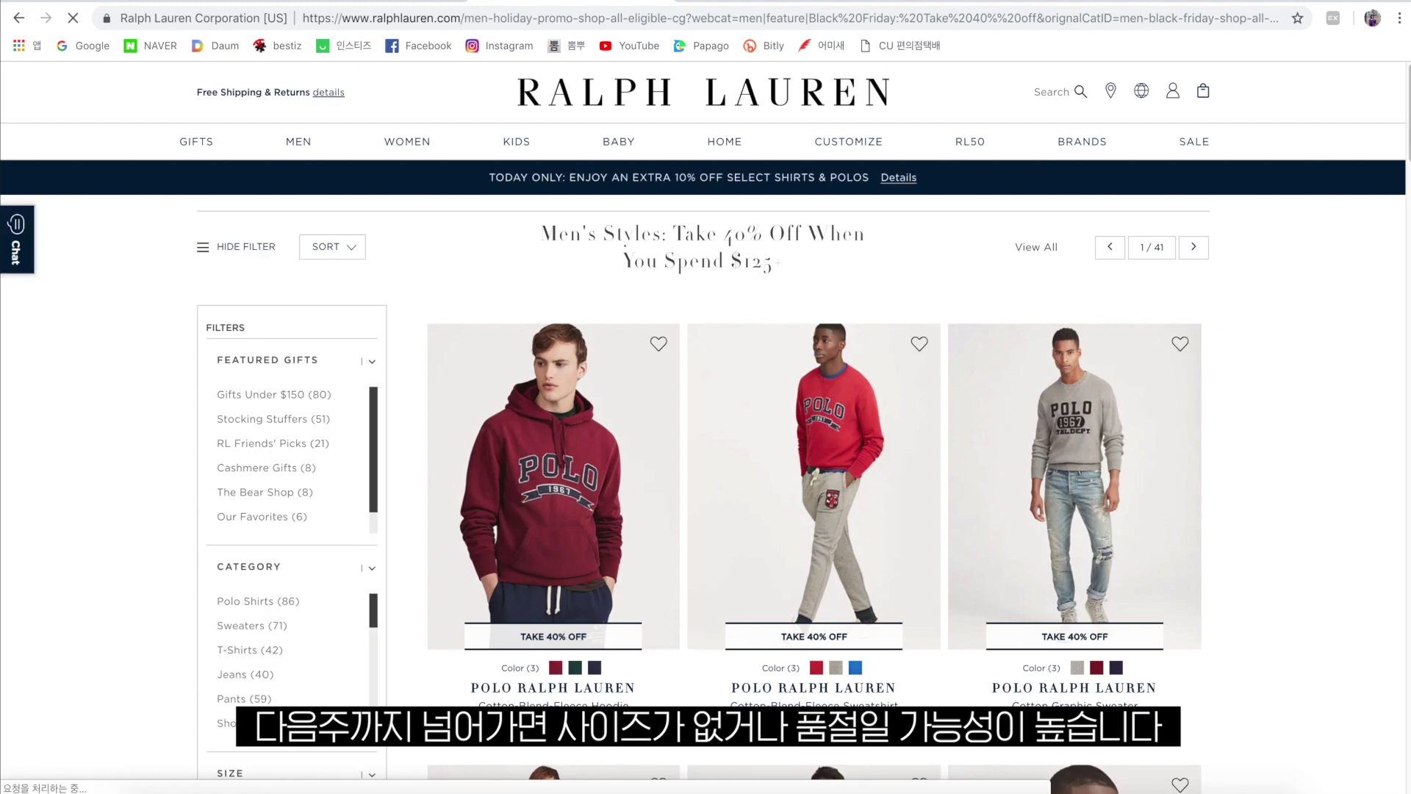
scroll(1055, 277, "down", 2)
scroll(1055, 277, "down", 5)
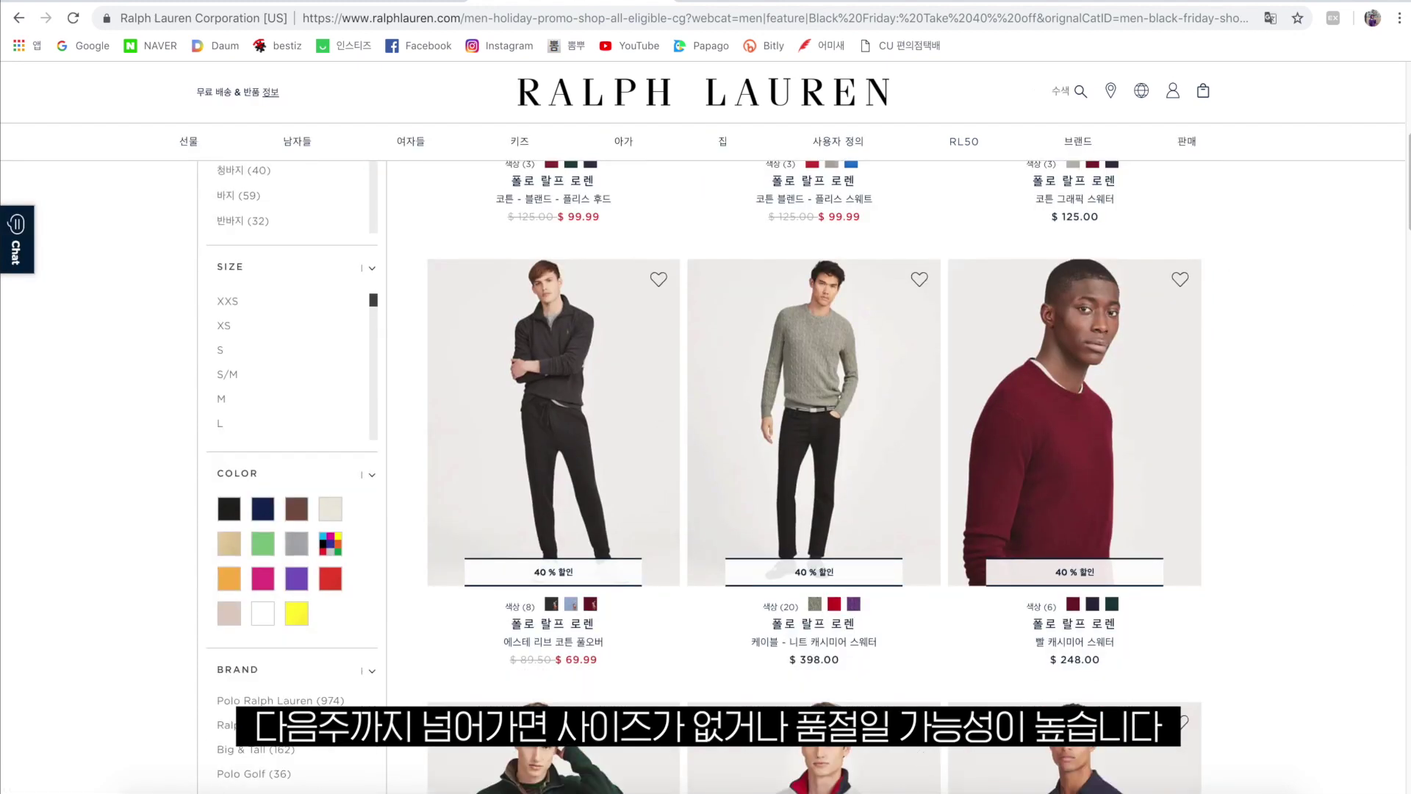
scroll(814, 470, "down", 2)
scroll(814, 470, "down", 5)
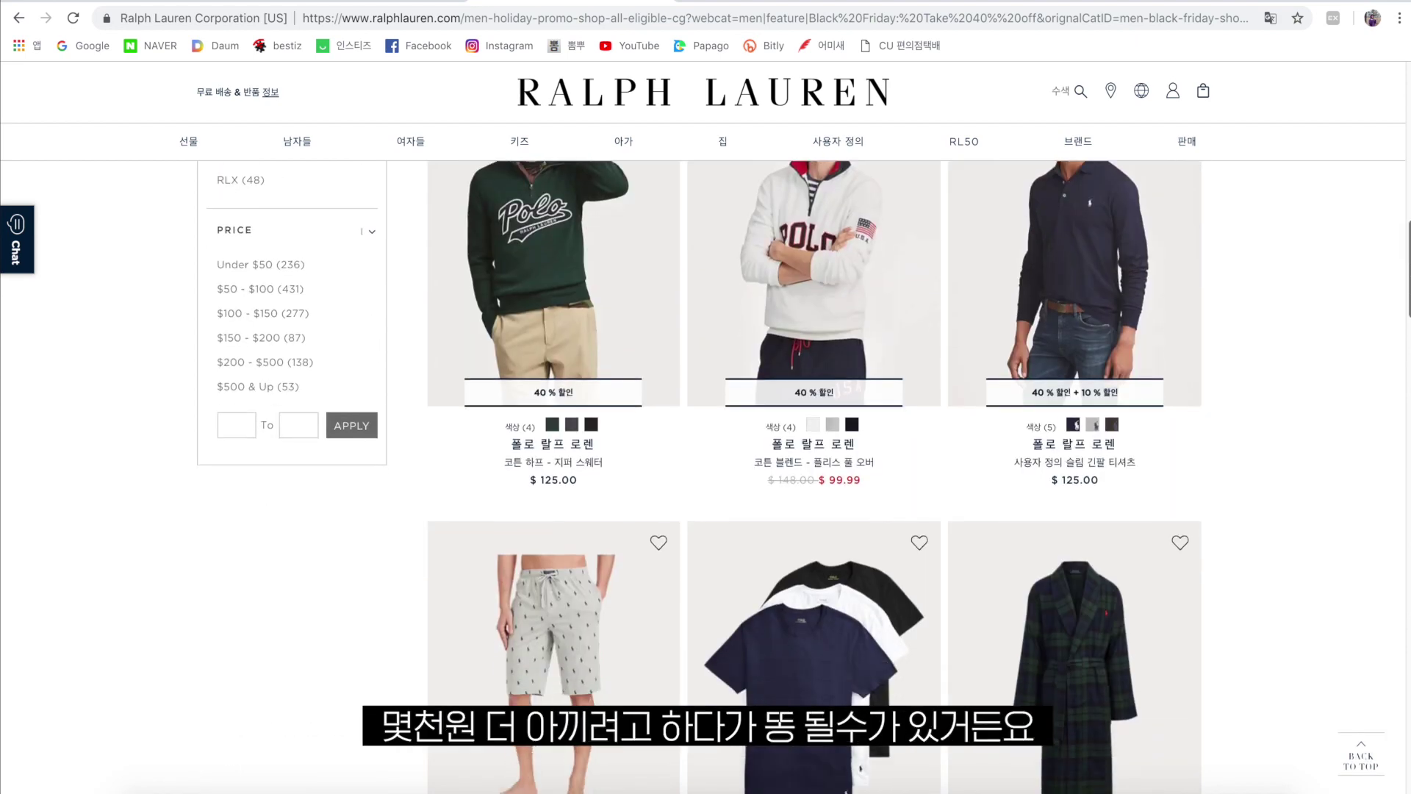
scroll(698, 476, "down", 5)
scroll(698, 476, "down", 20)
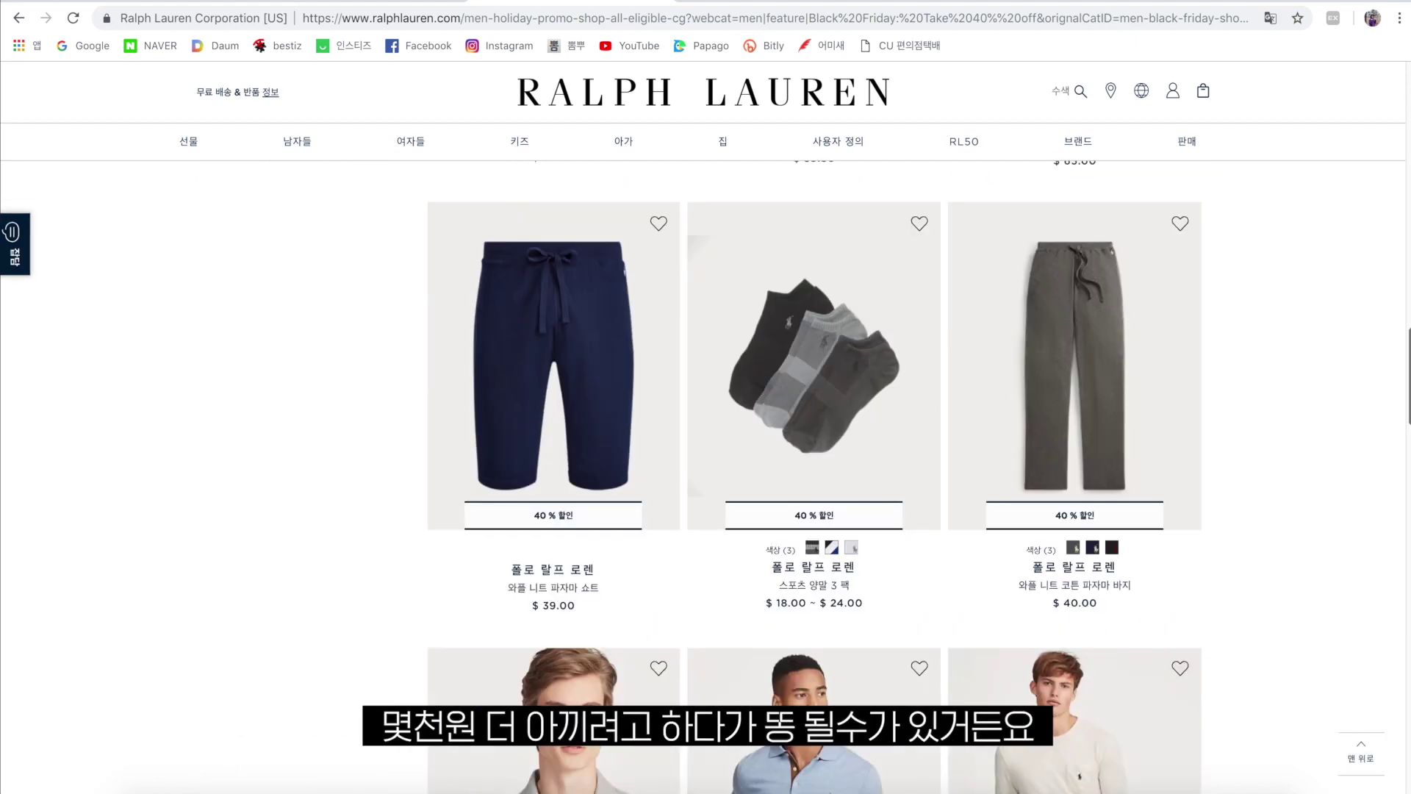
scroll(259, 396, "up", 1)
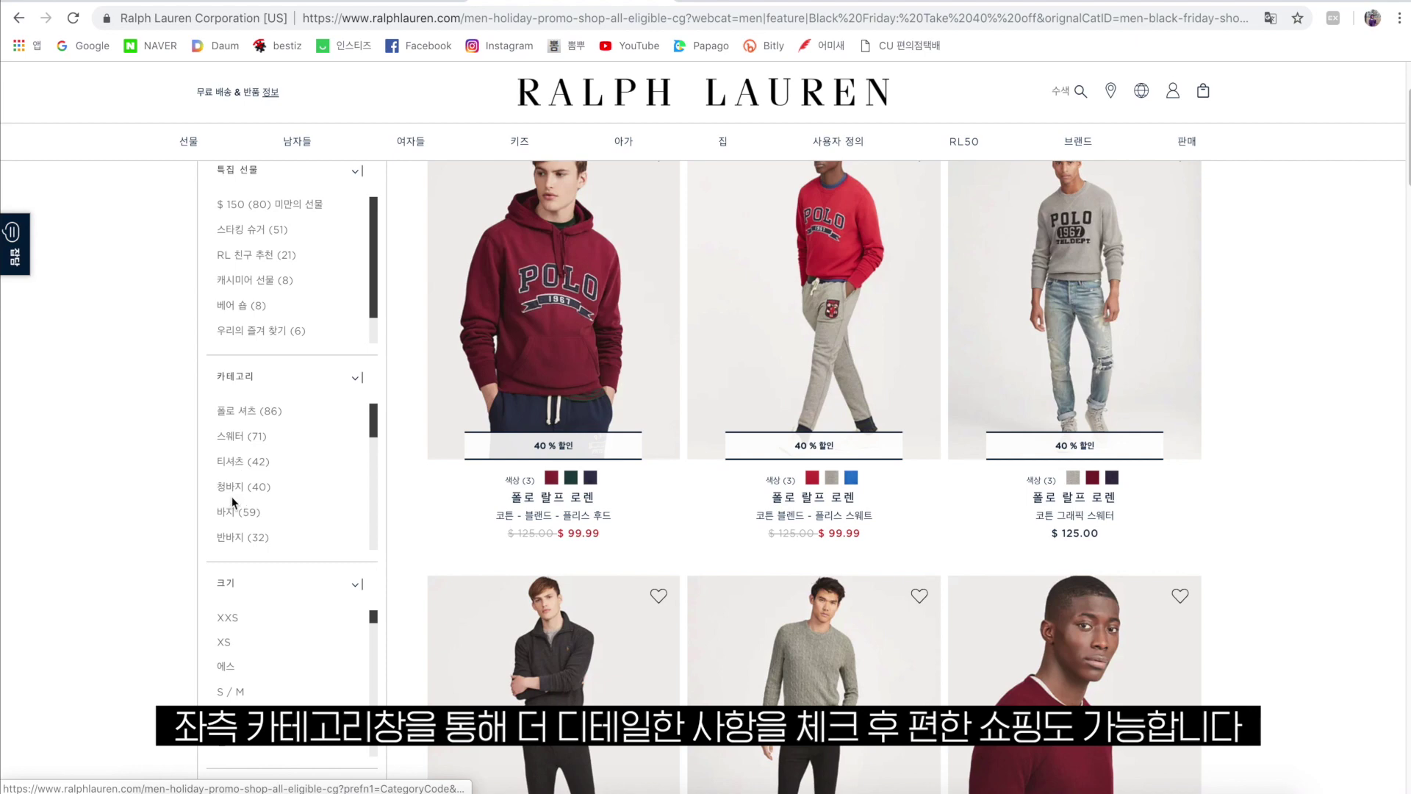
left_click_drag(377, 420, 378, 437)
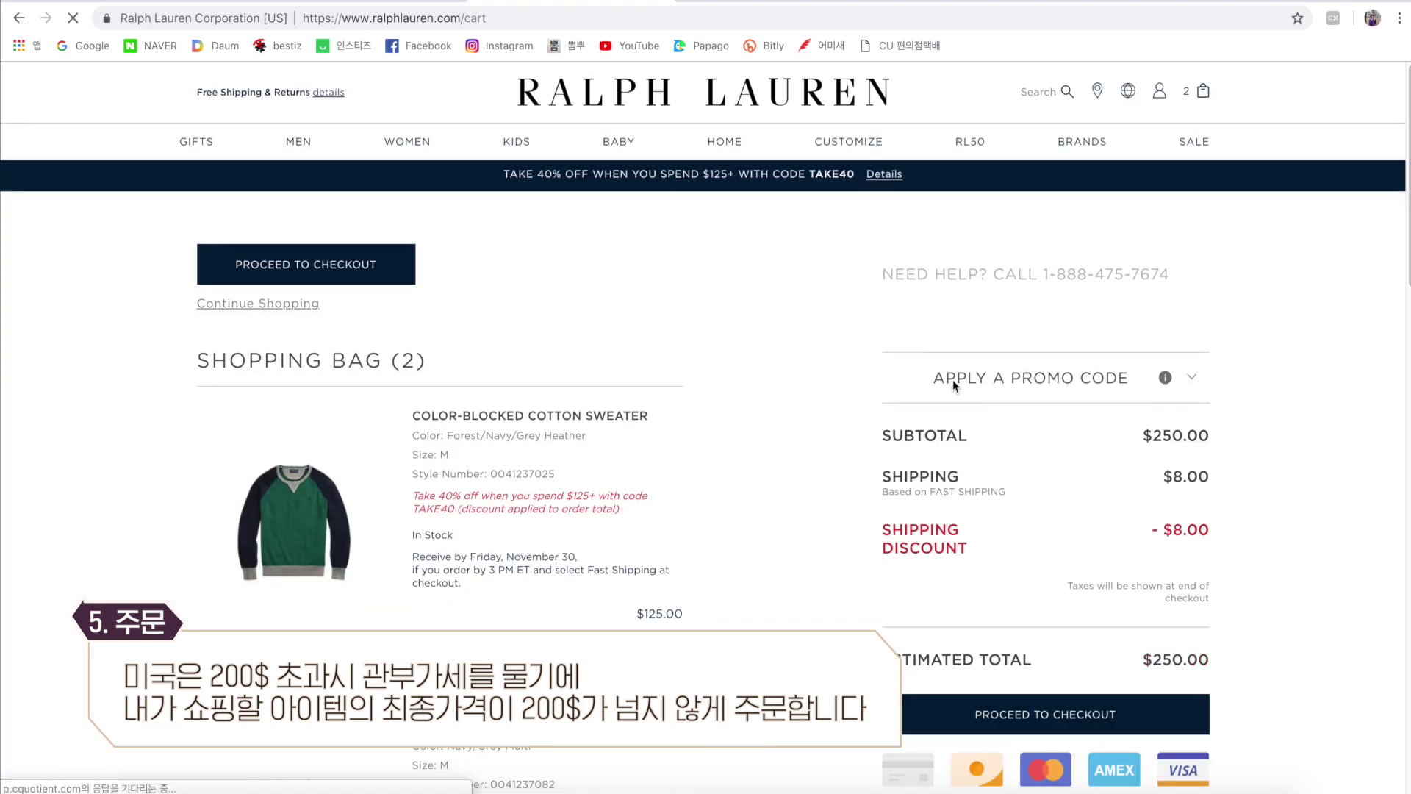
Expand the promo code entry and type TAKE40 into the field.
scroll(960, 356, "down", 3)
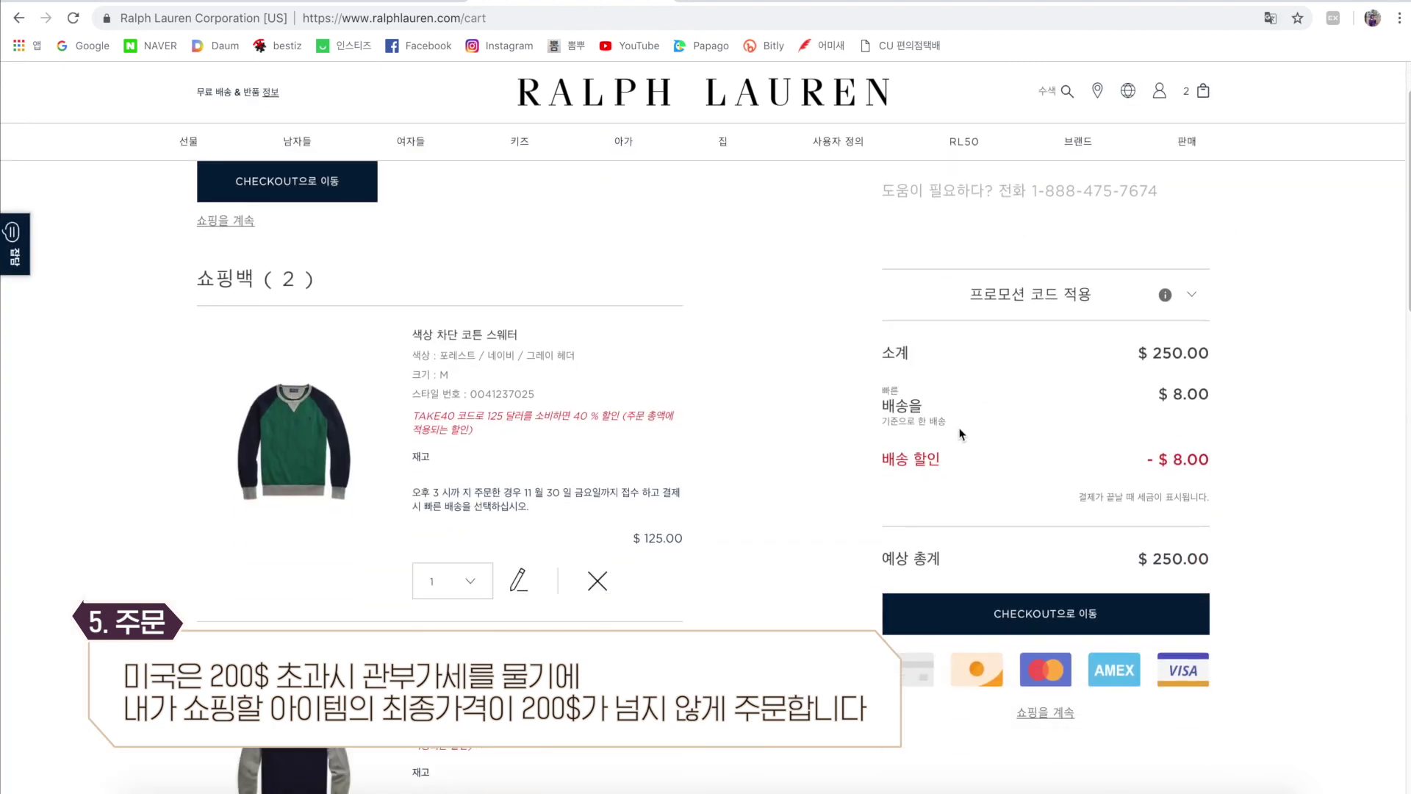
scroll(812, 497, "down", 2)
scroll(811, 498, "up", 1)
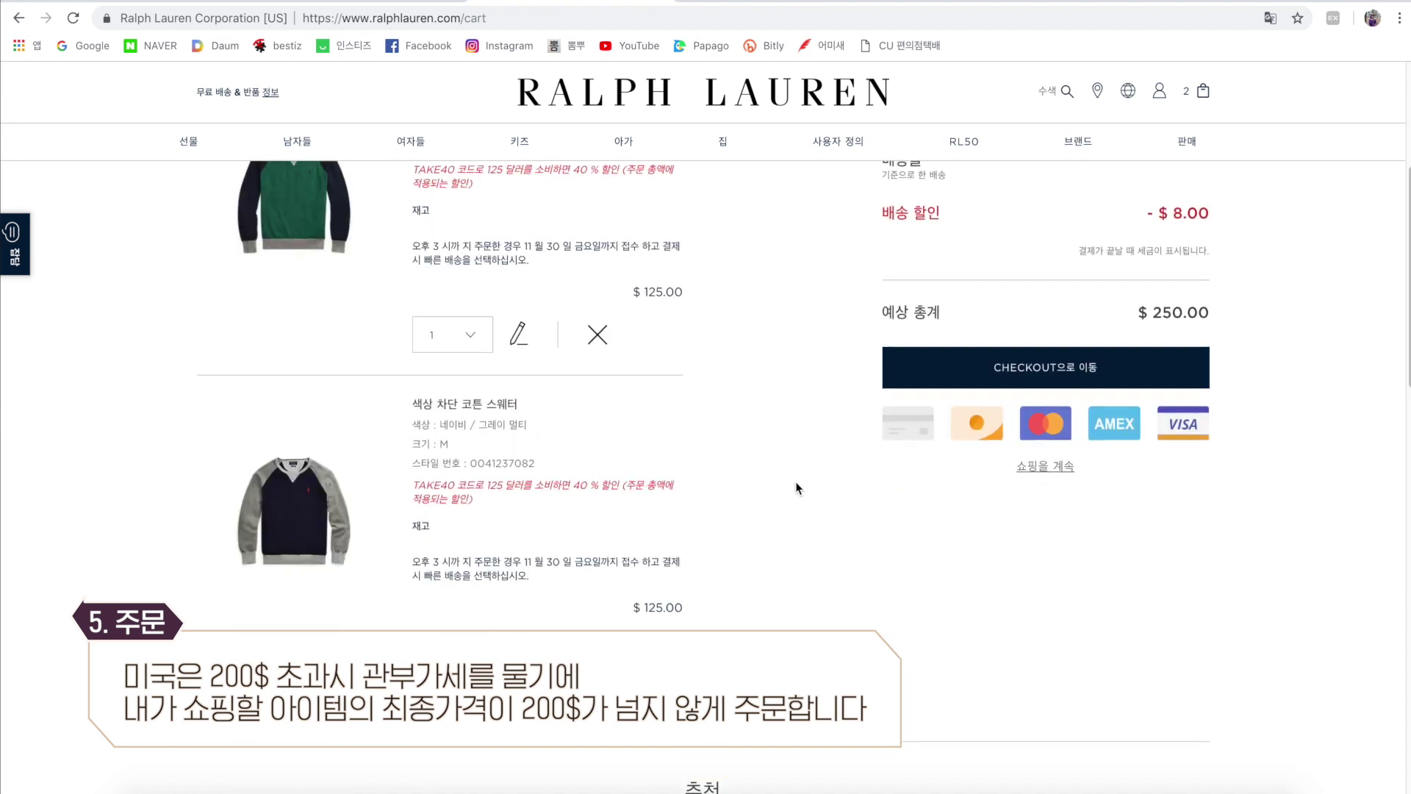
scroll(730, 404, "up", 3)
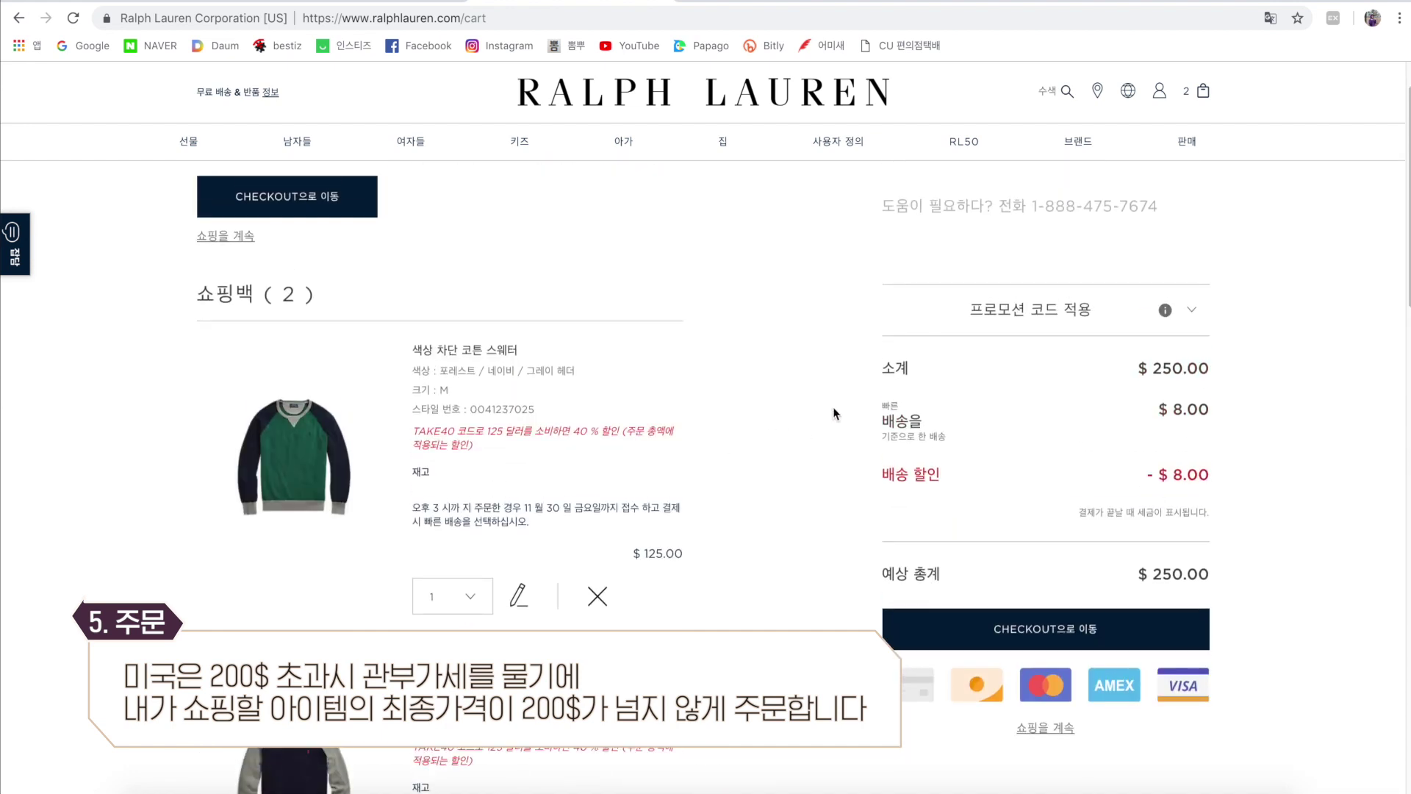
left_click(999, 312)
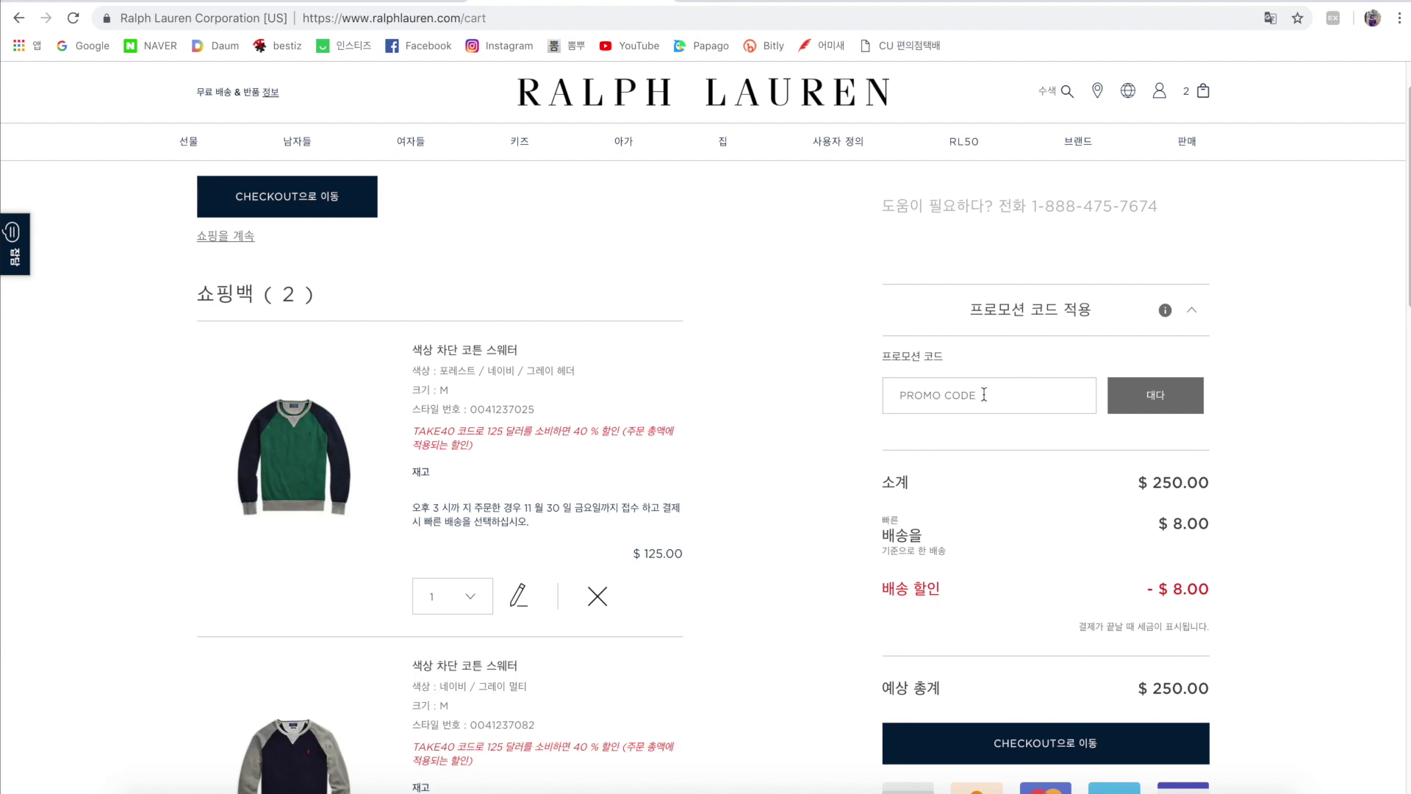
left_click(983, 395)
scroll(983, 395, "down", 1)
type("TAKE40")
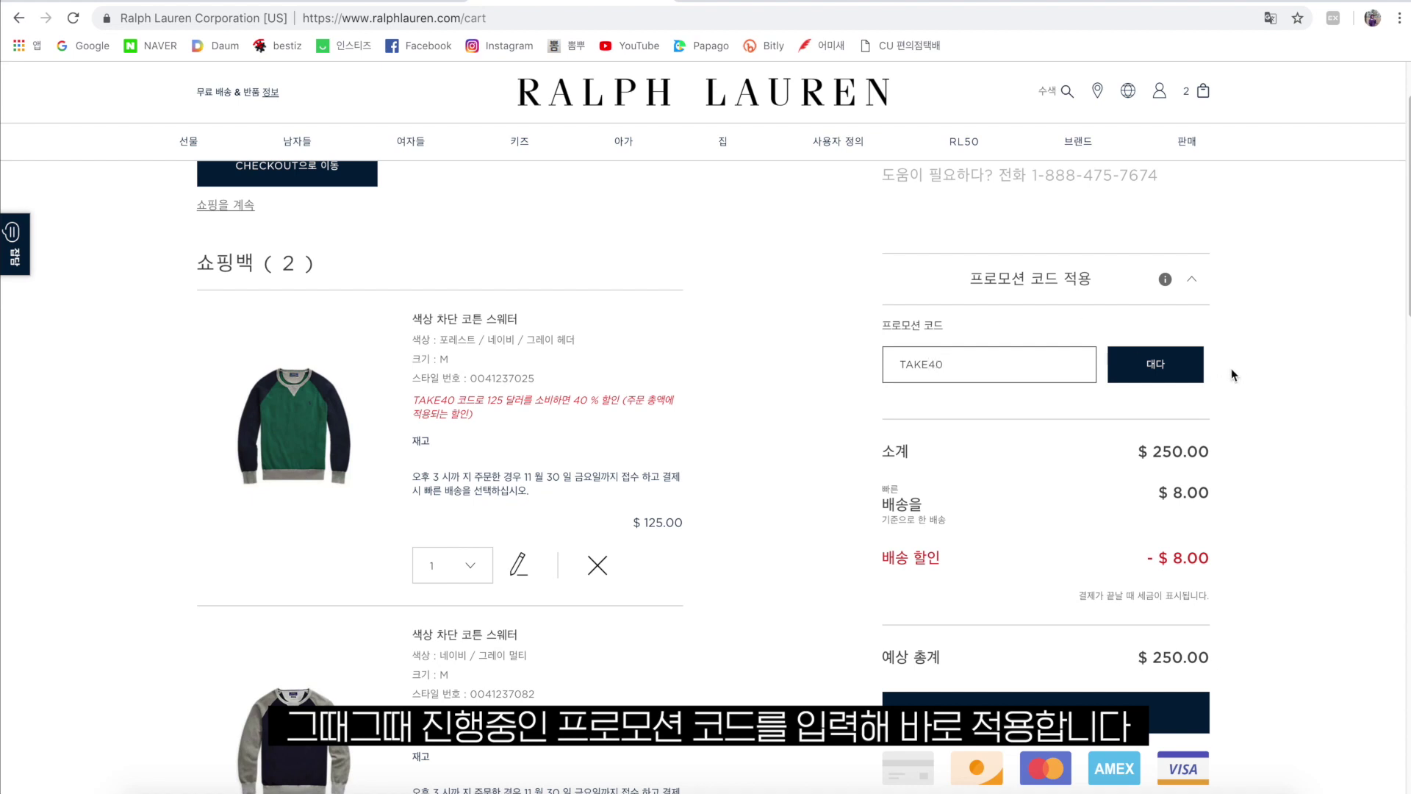
Apply TAKE40 and confirm the estimated total drops from $250 to $150.
left_click(1172, 365)
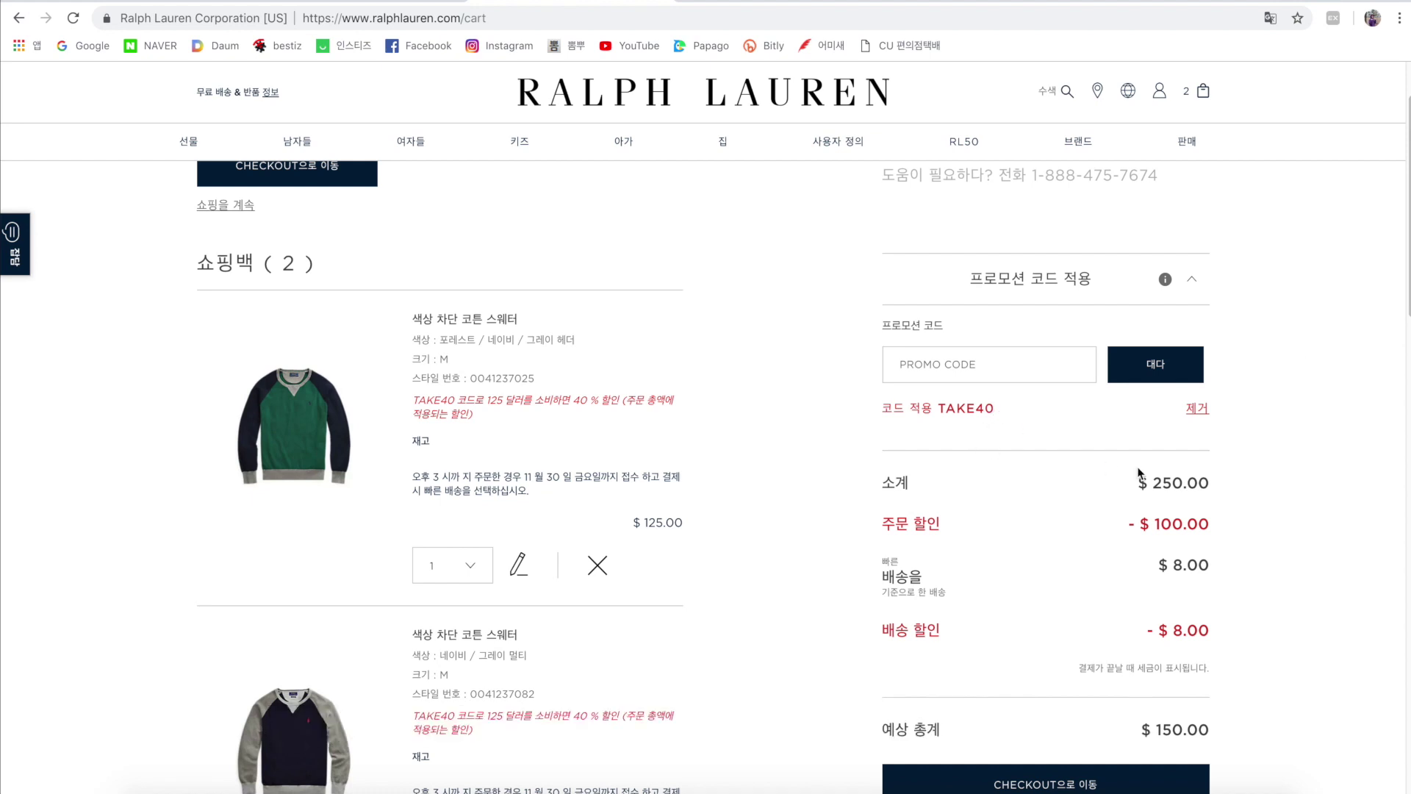
scroll(1269, 484, "down", 2)
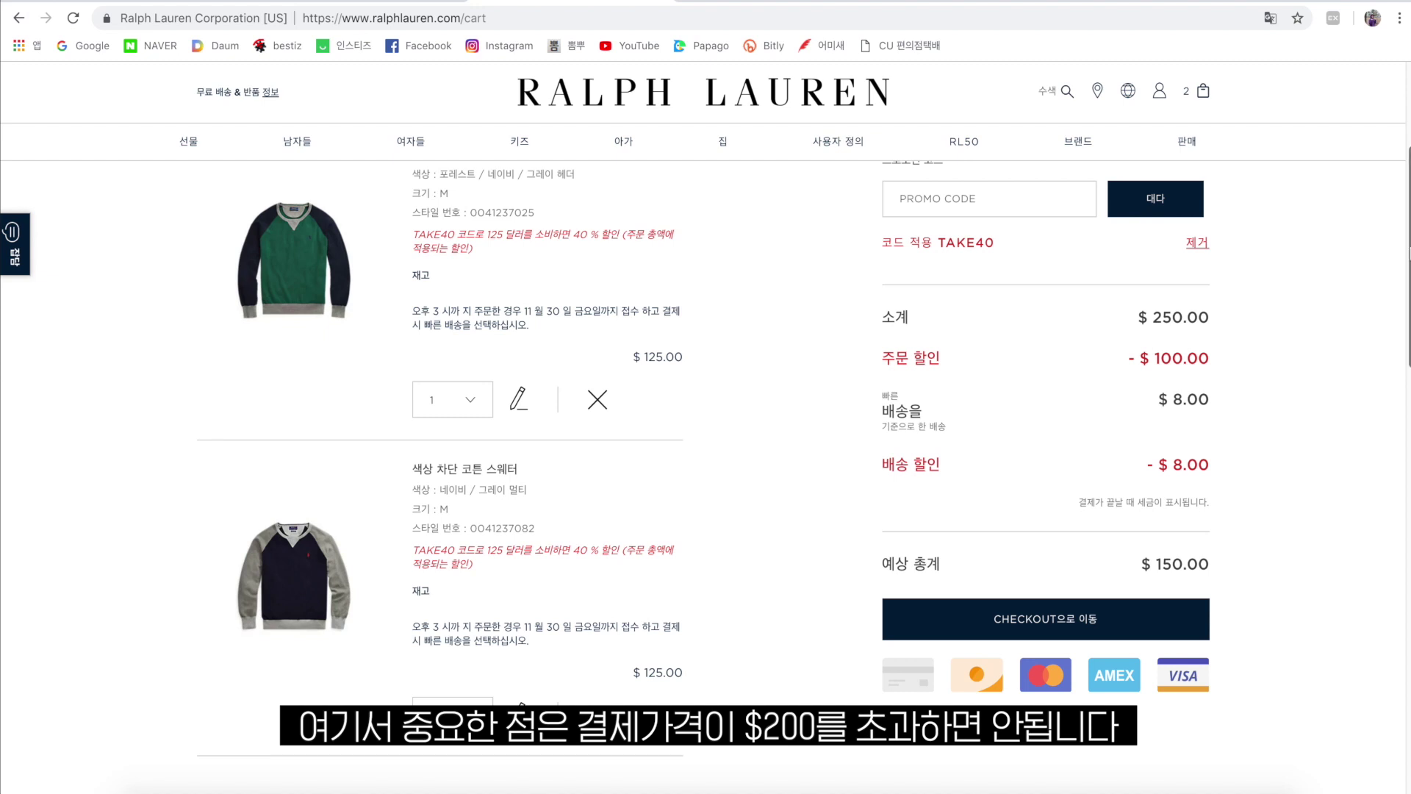
scroll(803, 465, "down", 1)
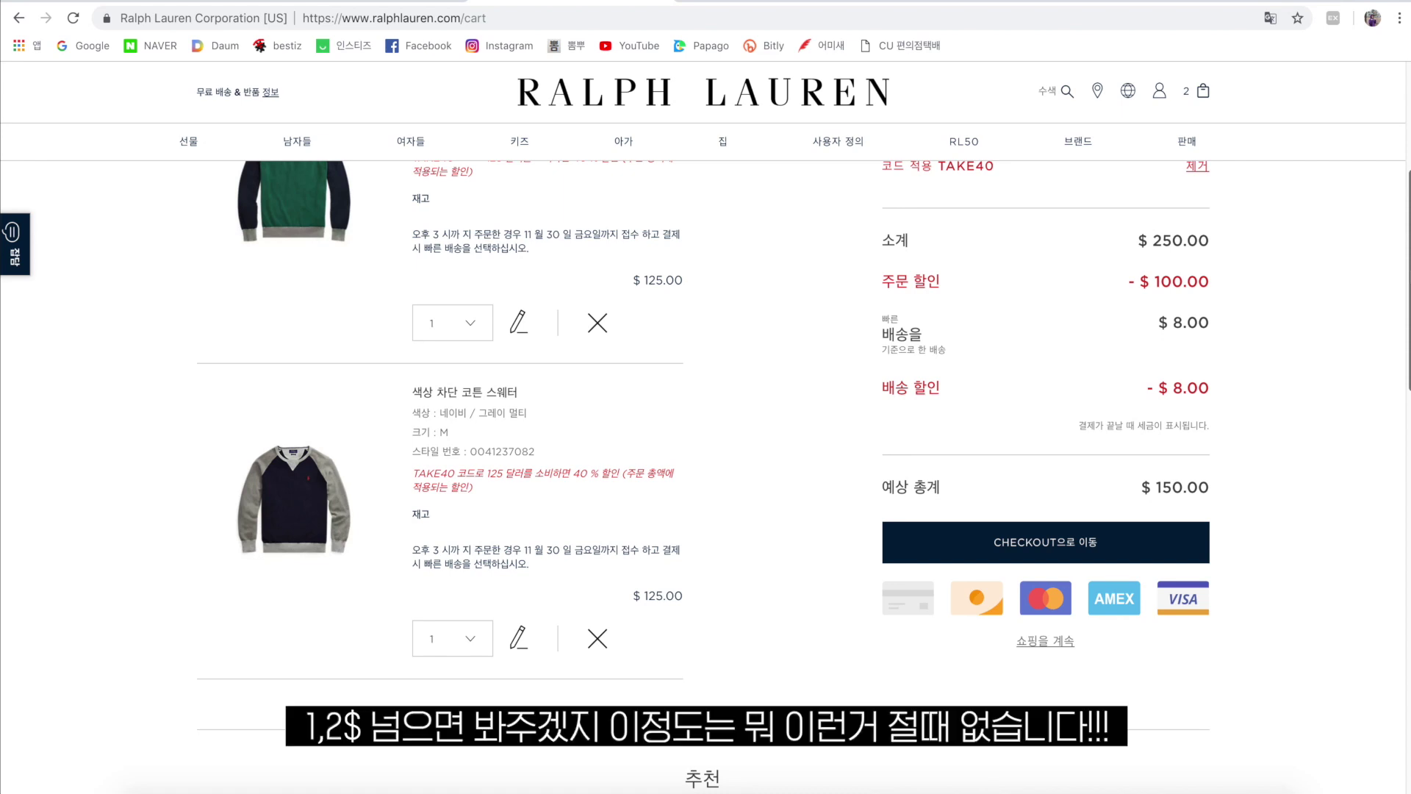
scroll(704, 478, "down", 1)
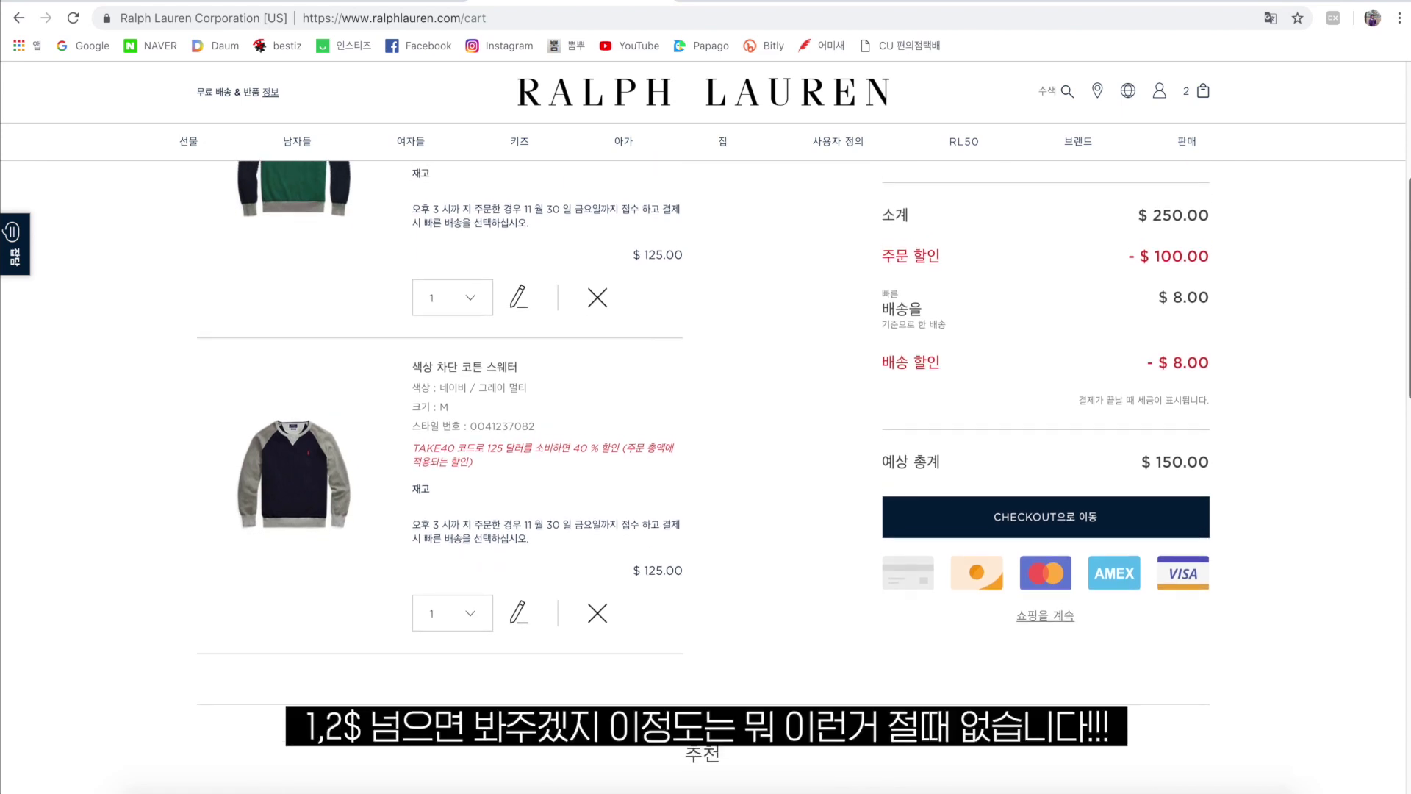
scroll(704, 478, "up", 2)
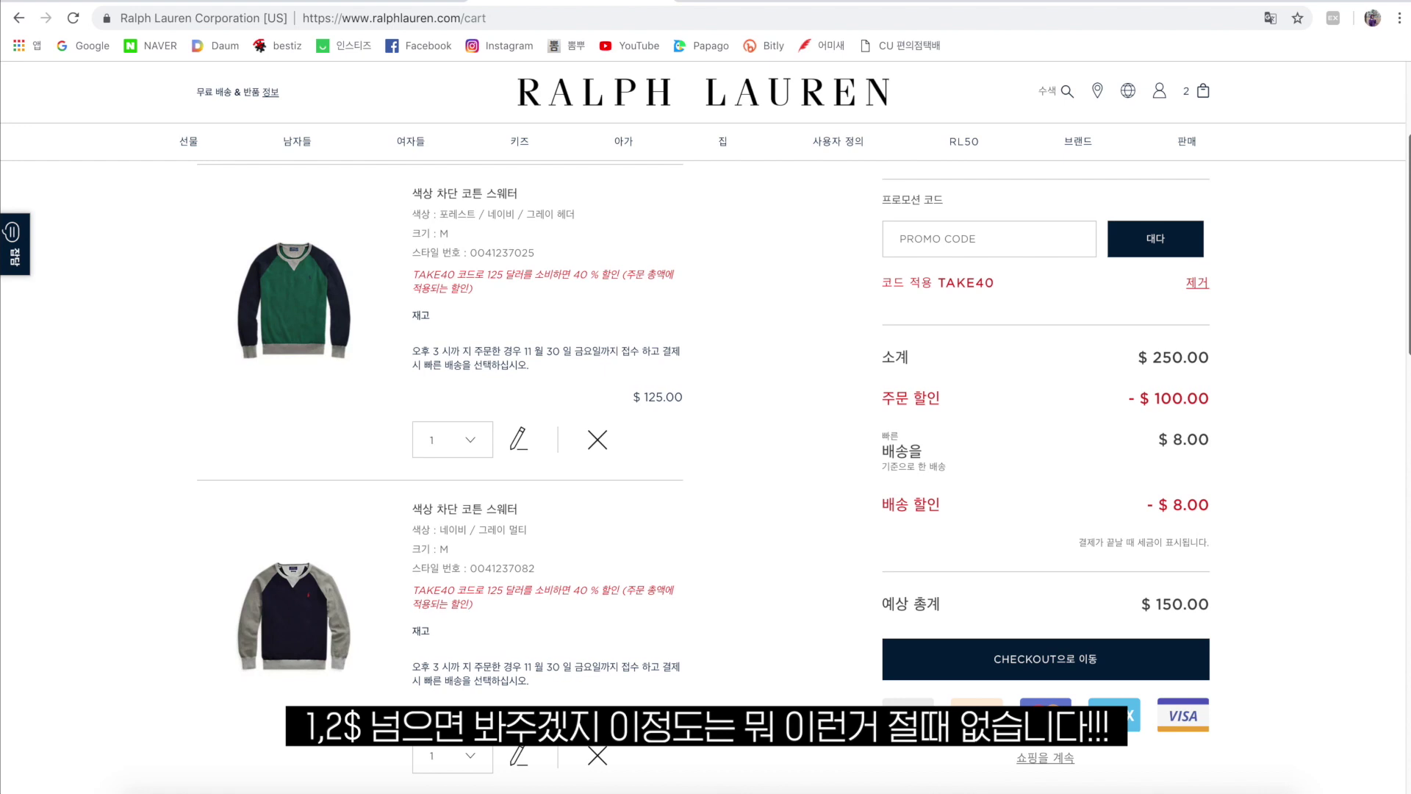
scroll(704, 478, "down", 1)
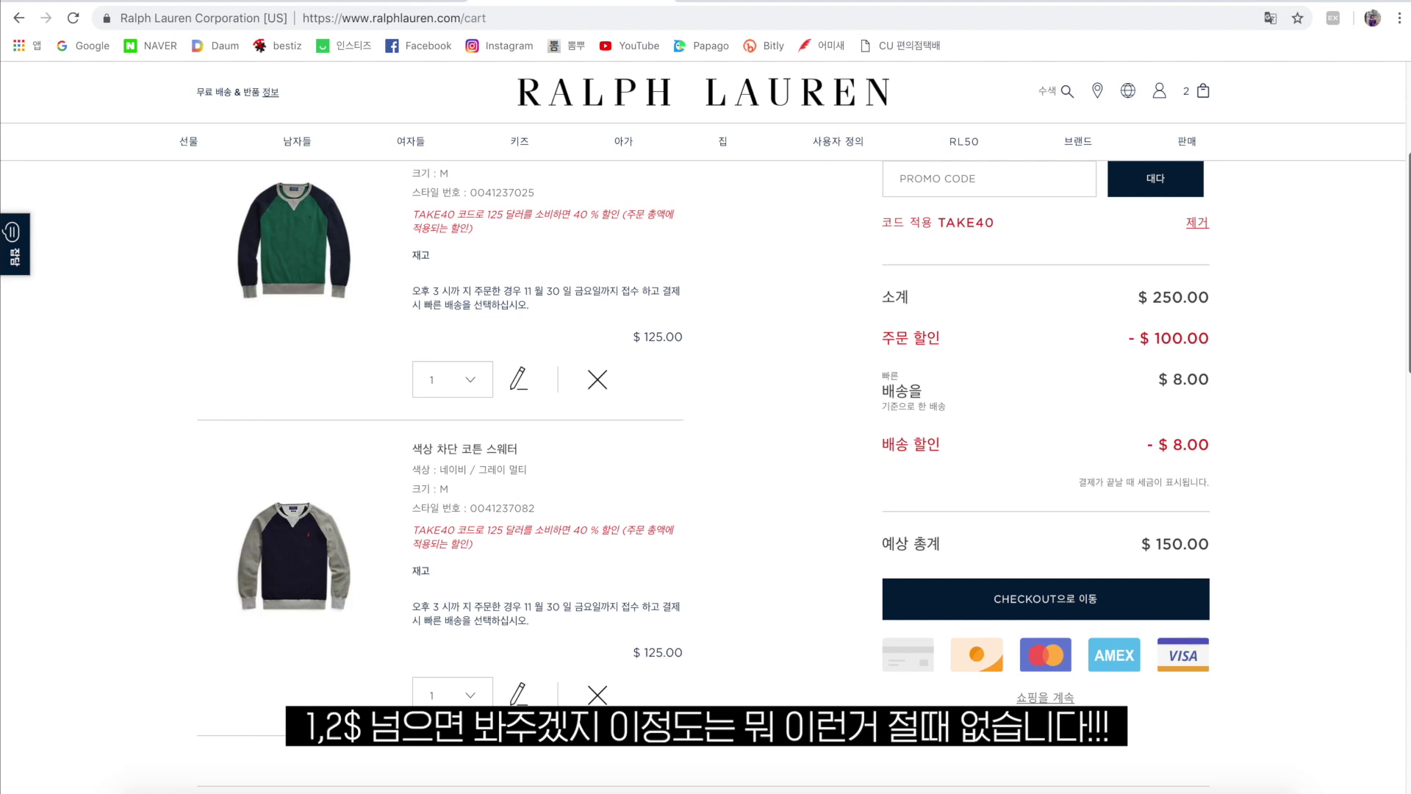
Proceed from the bag to checkout and review the shipping address.
left_click(1076, 609)
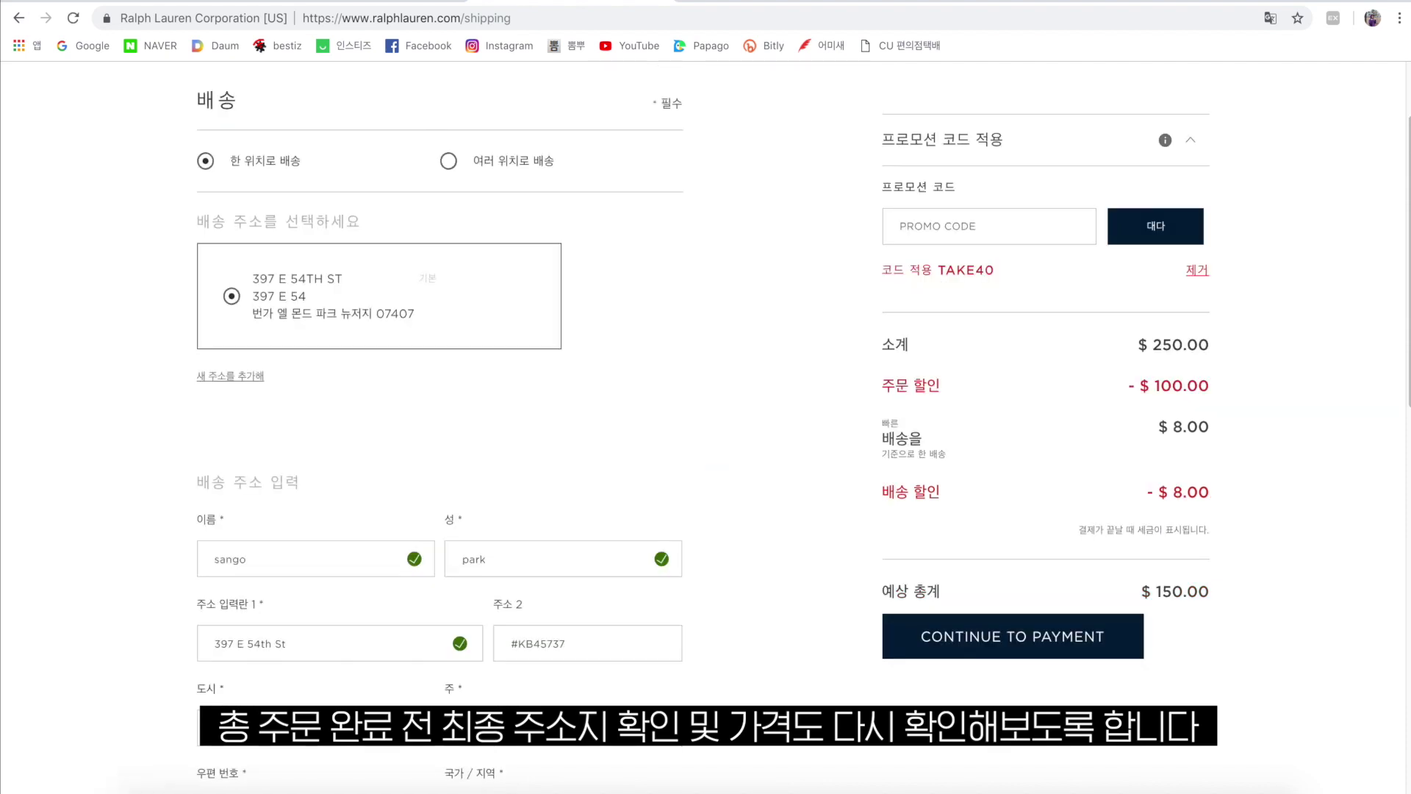
scroll(703, 434, "down", 5)
scroll(703, 419, "down", 5)
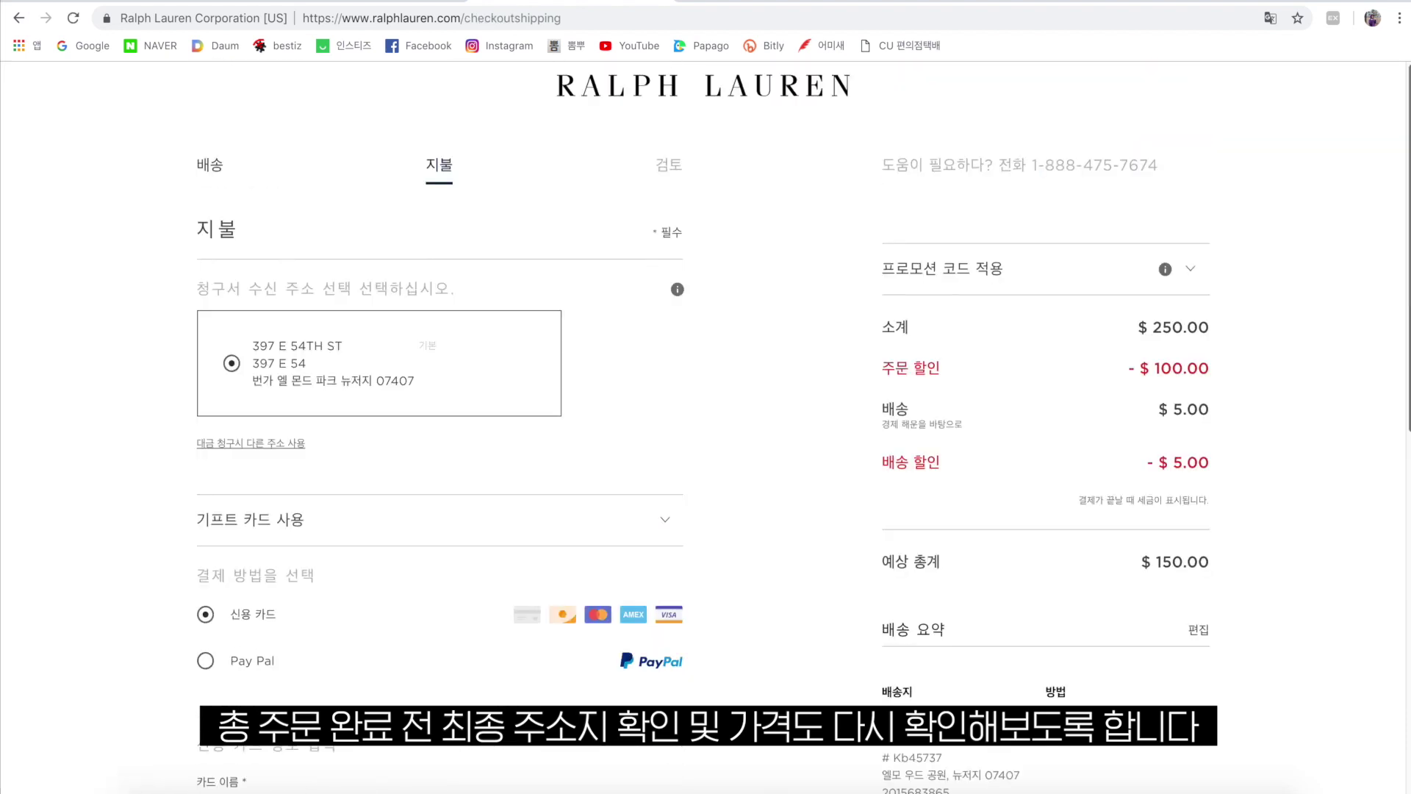
scroll(704, 419, "down", 2)
scroll(703, 426, "down", 2)
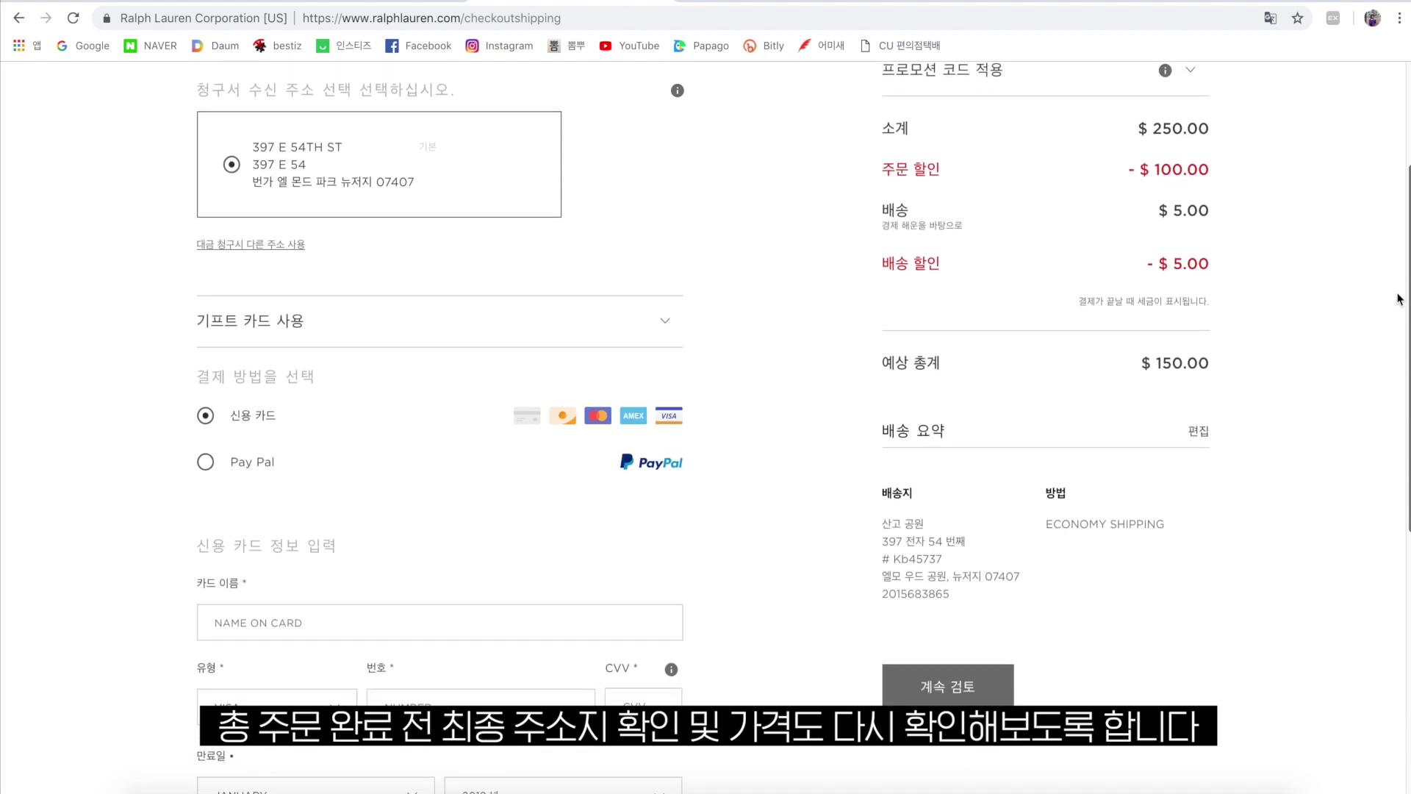
Select Credit Card as the payment method and fill in the saved card details.
left_click(206, 461)
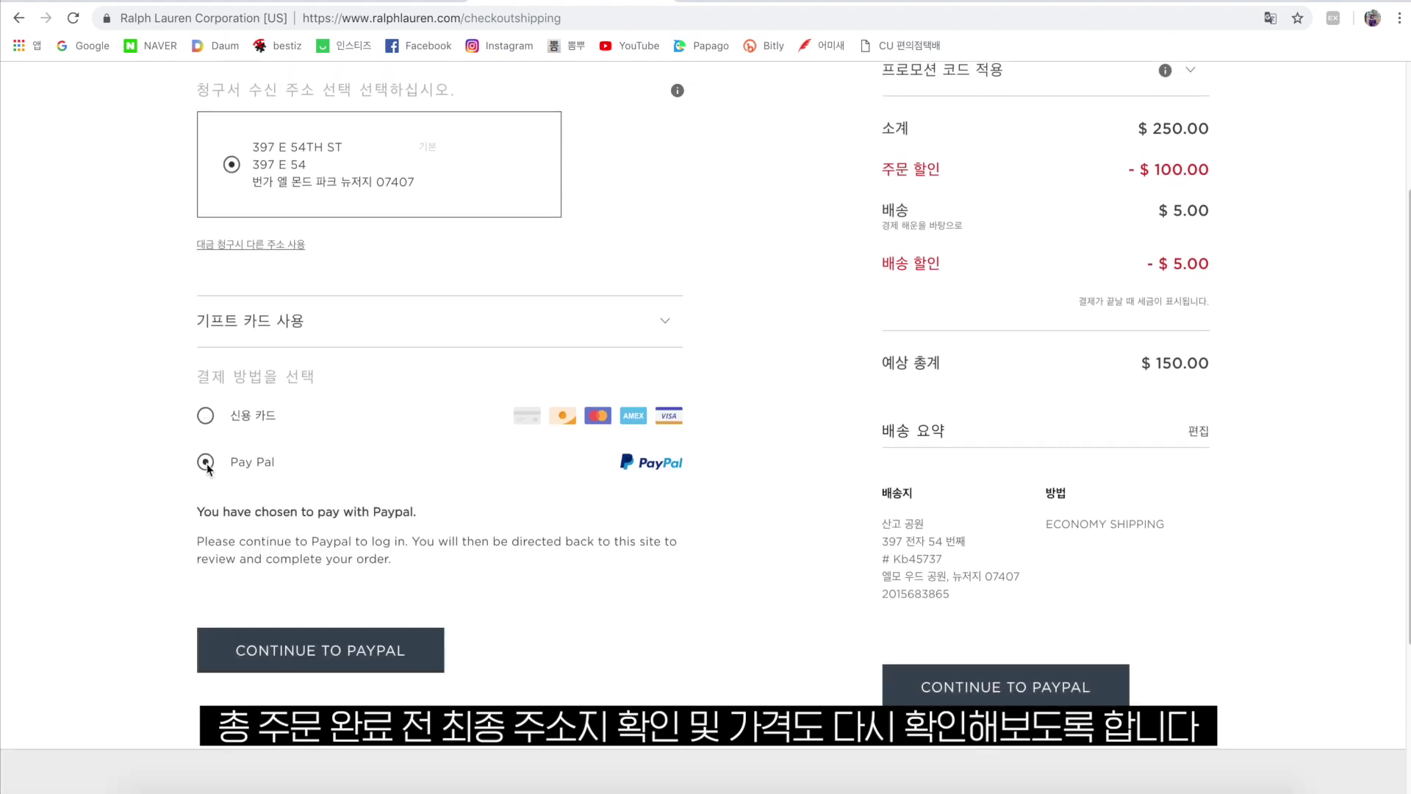
left_click(206, 416)
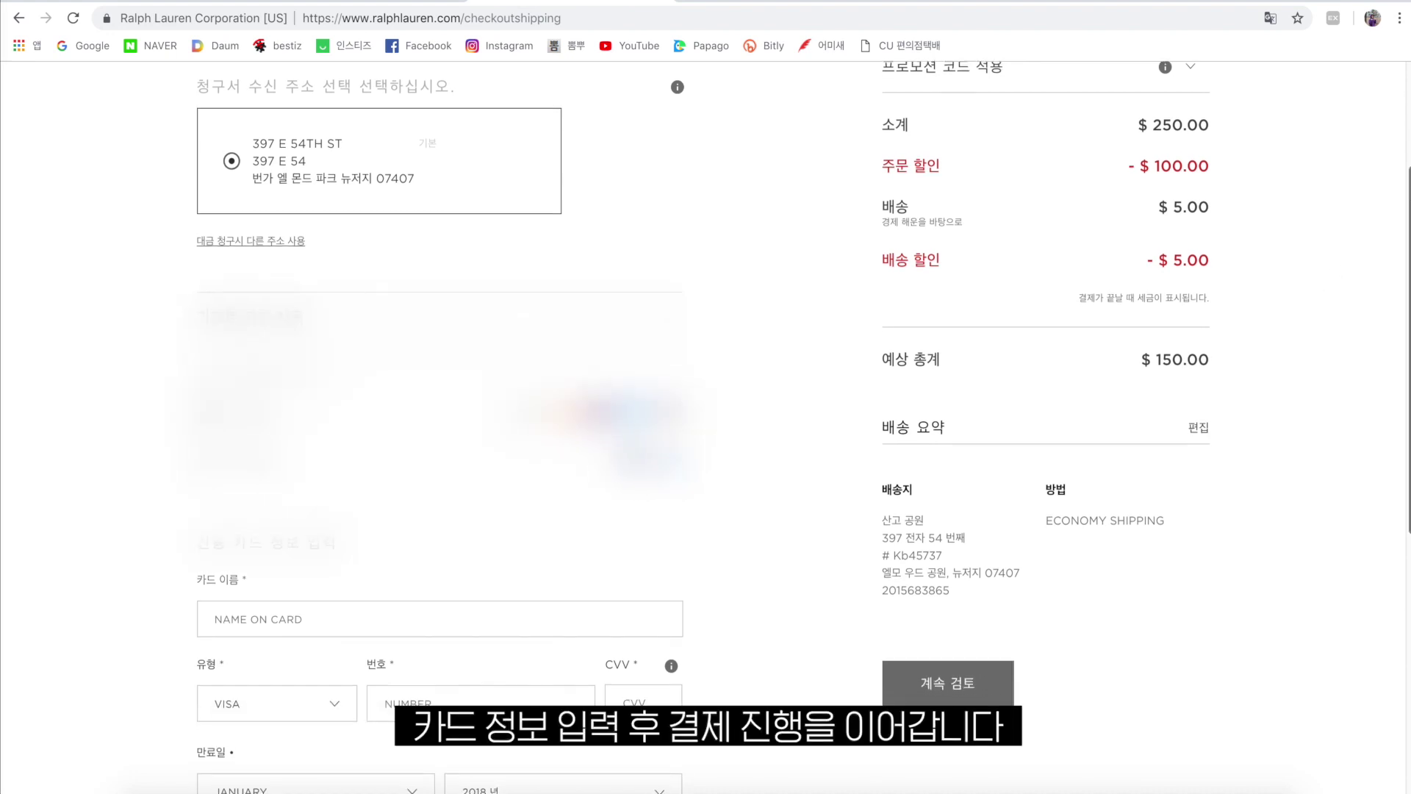
scroll(705, 427, "down", 5)
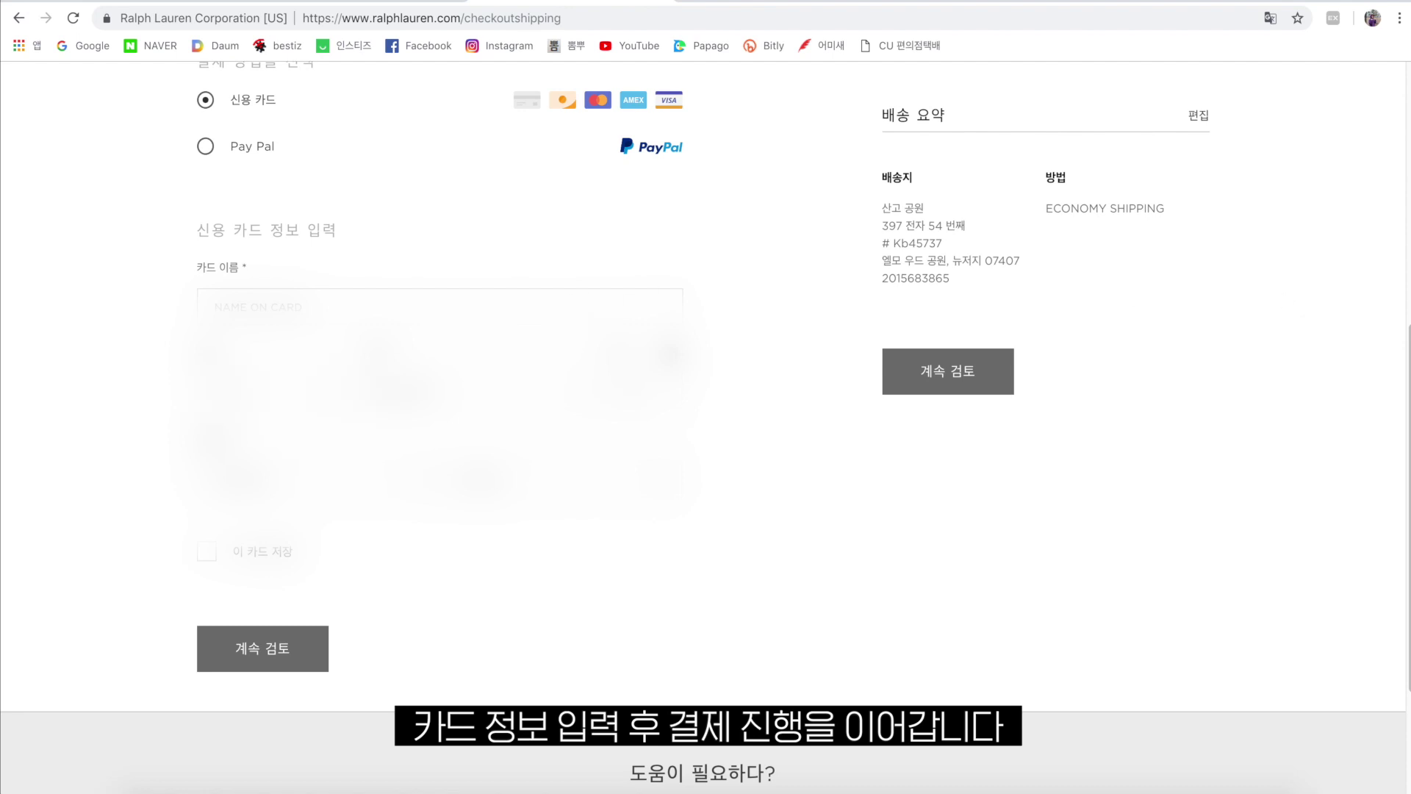
left_click(448, 388)
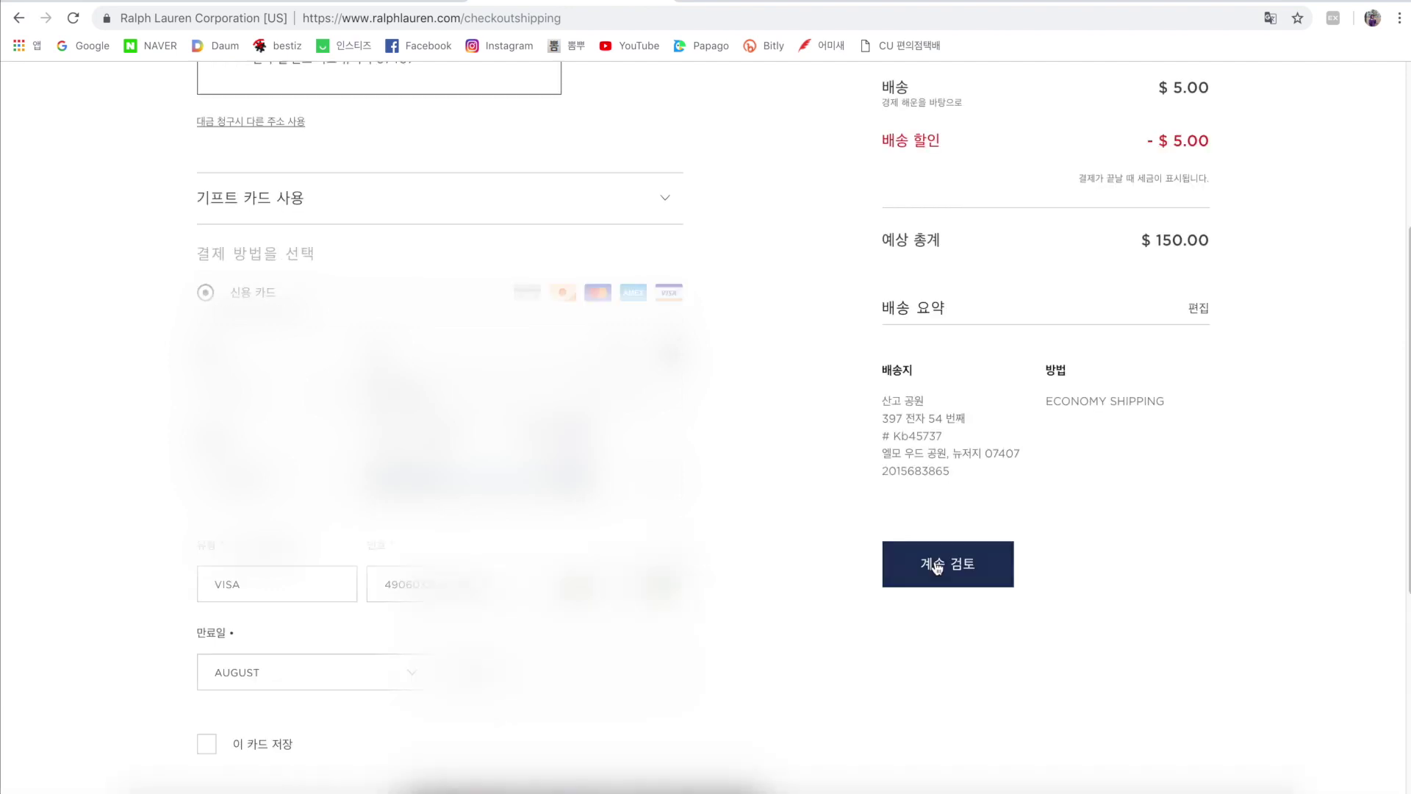
Review the order and place it for $150.
left_click(937, 568)
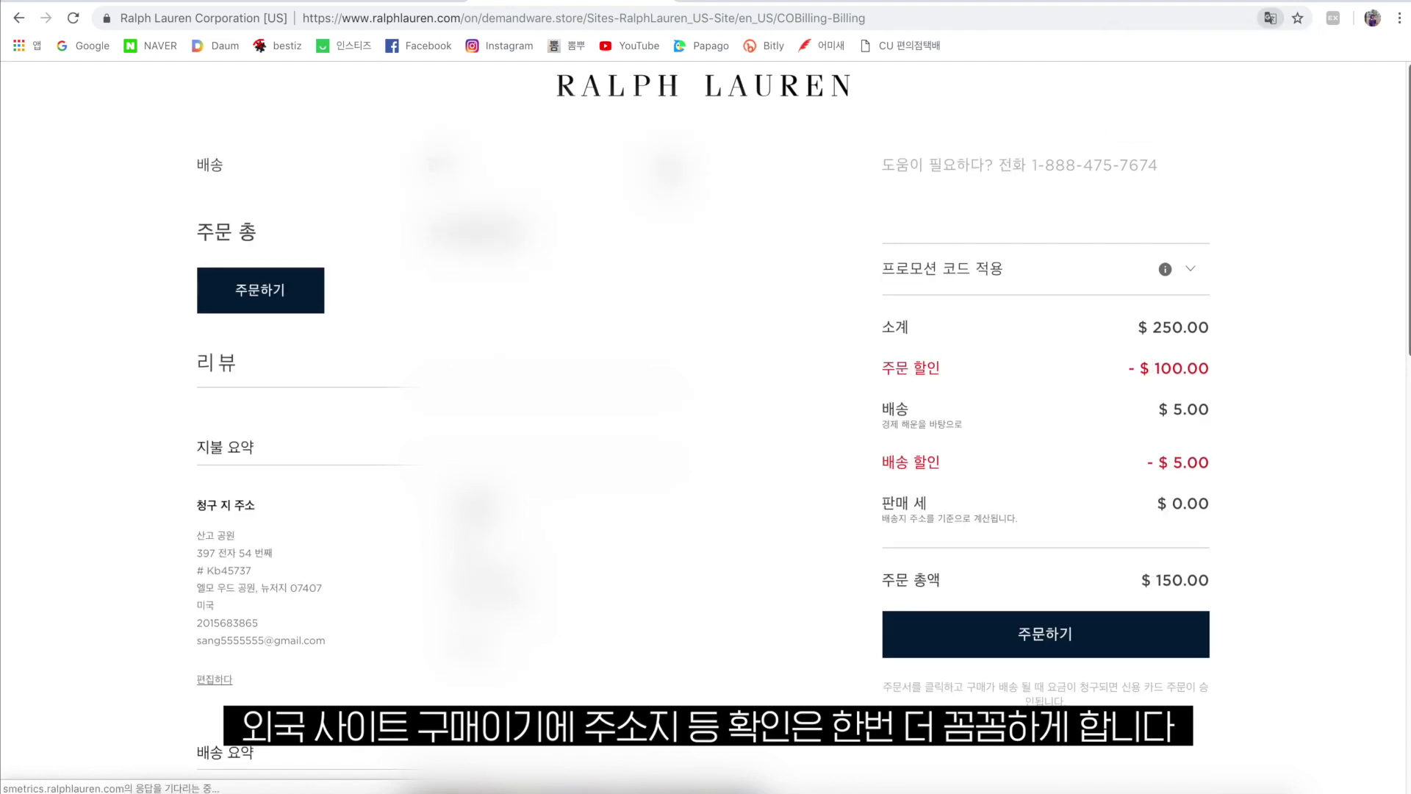
scroll(1403, 328, "down", 5)
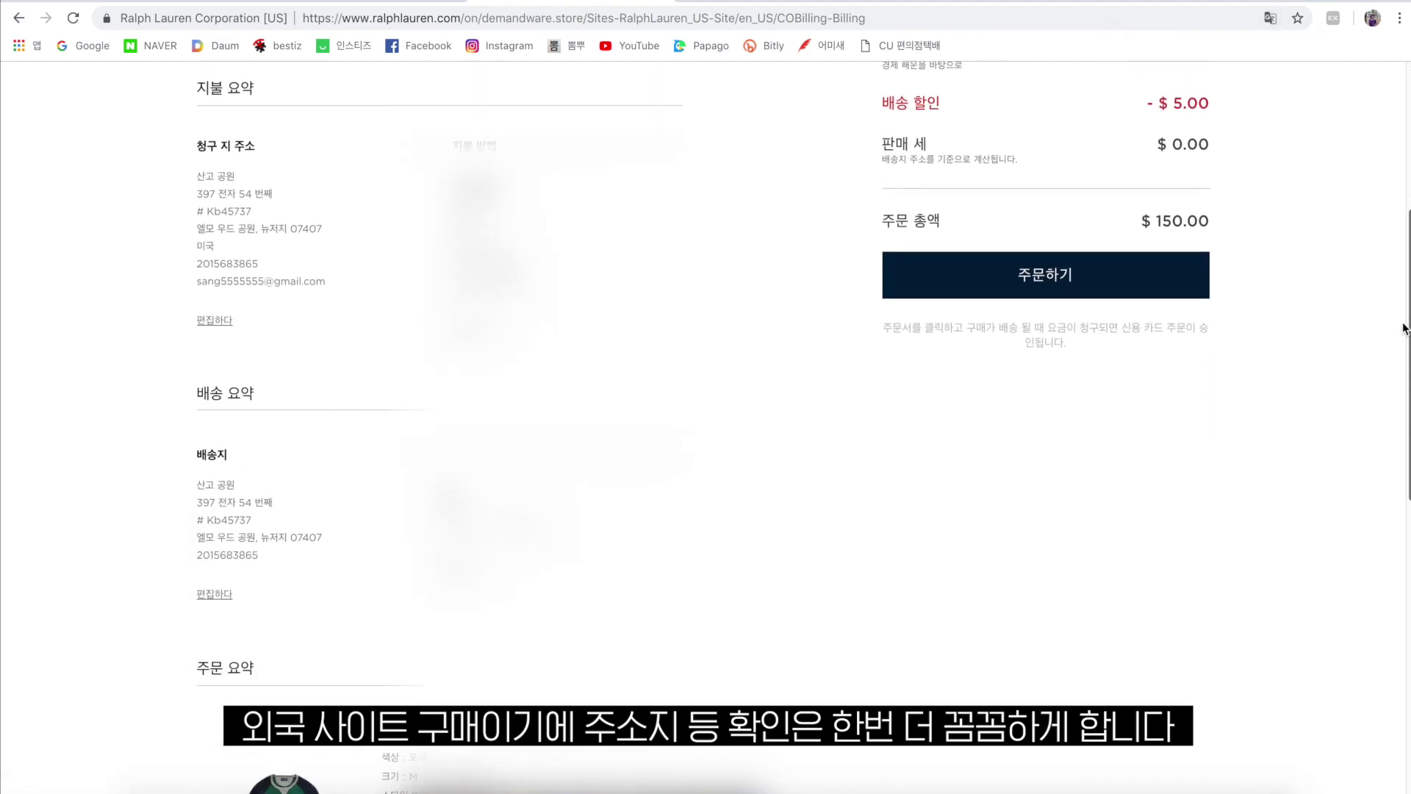
scroll(1403, 328, "up", 1)
left_click(1036, 377)
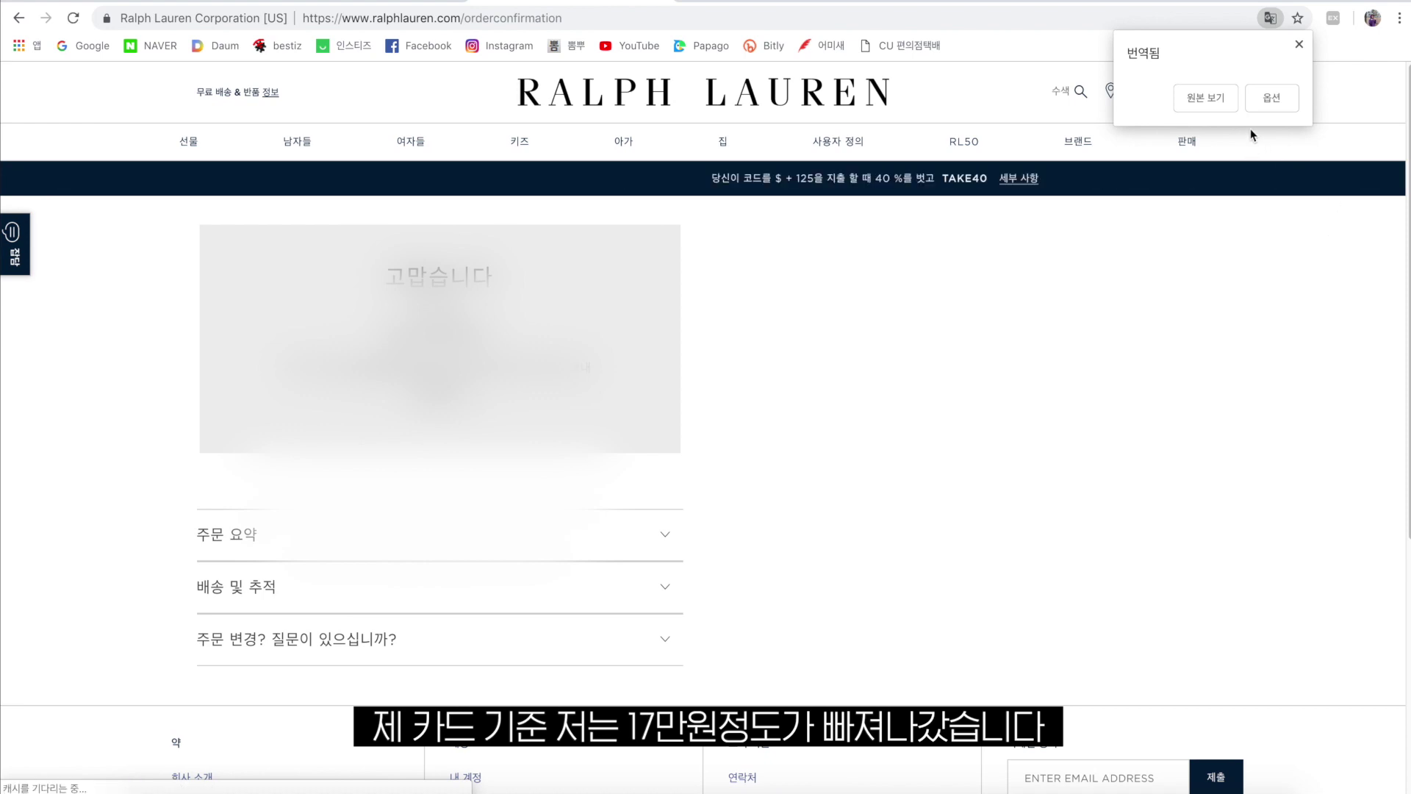
Dismiss the translation notice and view the account's Orders/Returns page.
left_click(1369, 315)
left_click(1168, 91)
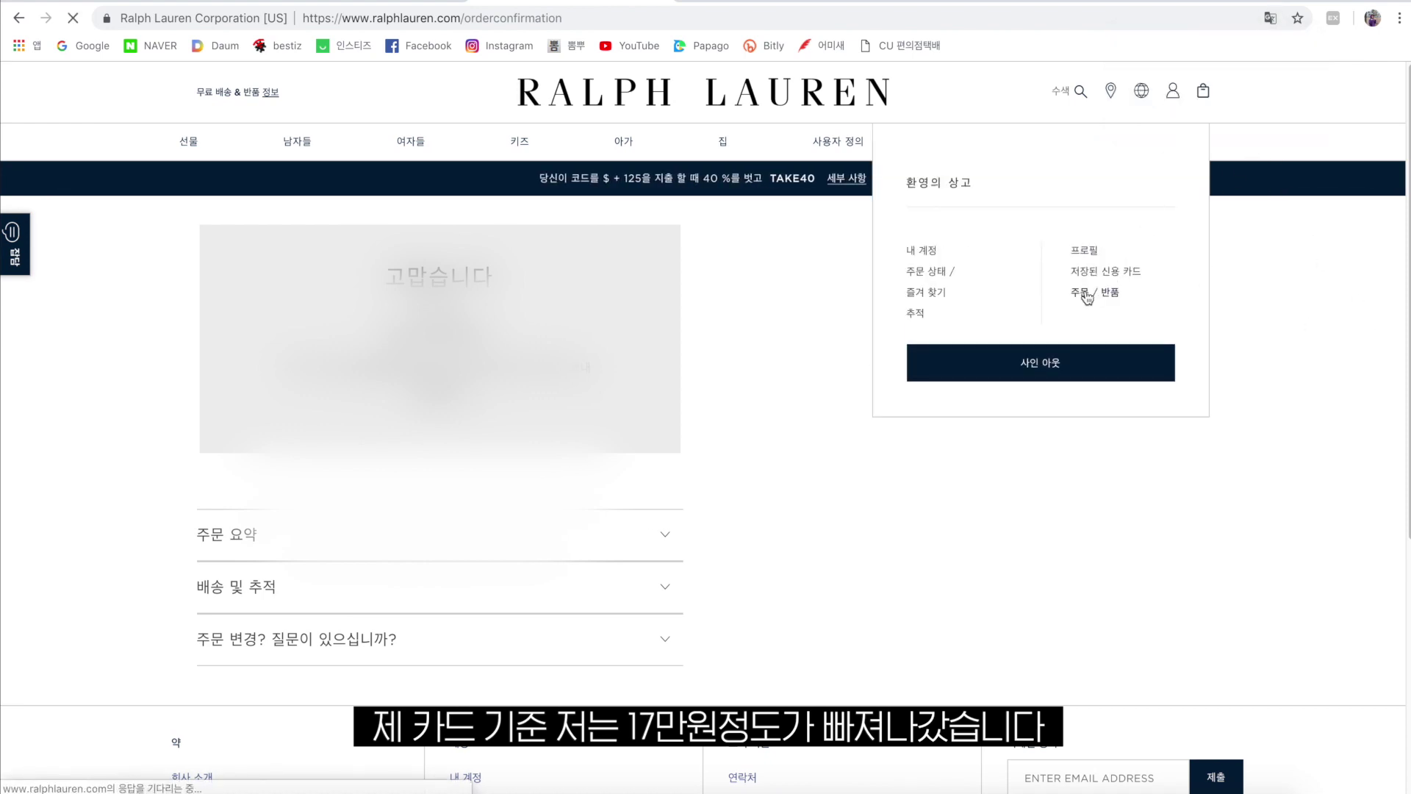
left_click(1086, 294)
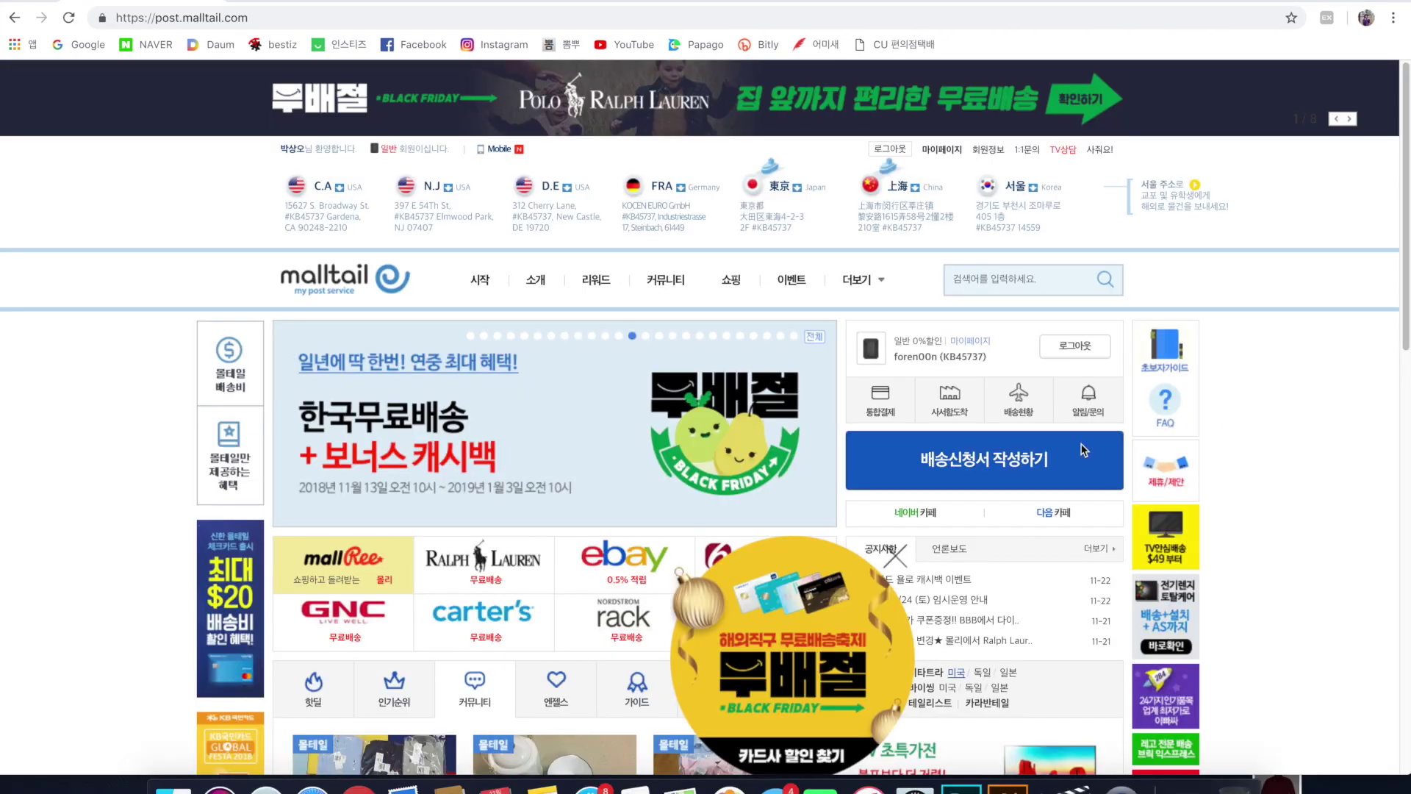
Start a new forwarding request, agree to the precautions, and choose the US (NJ) warehouse.
left_click(995, 463)
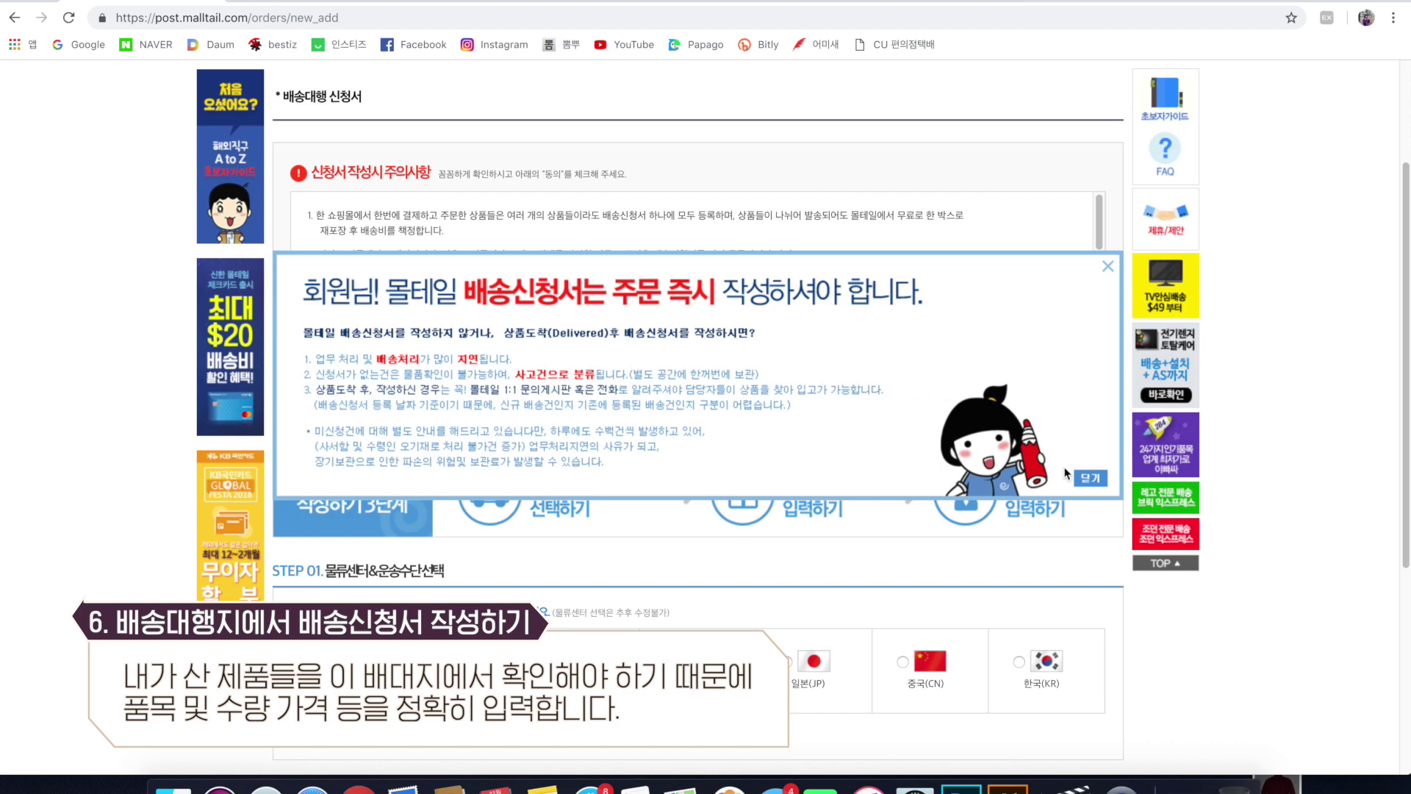
left_click(1083, 478)
scroll(409, 425, "down", 1)
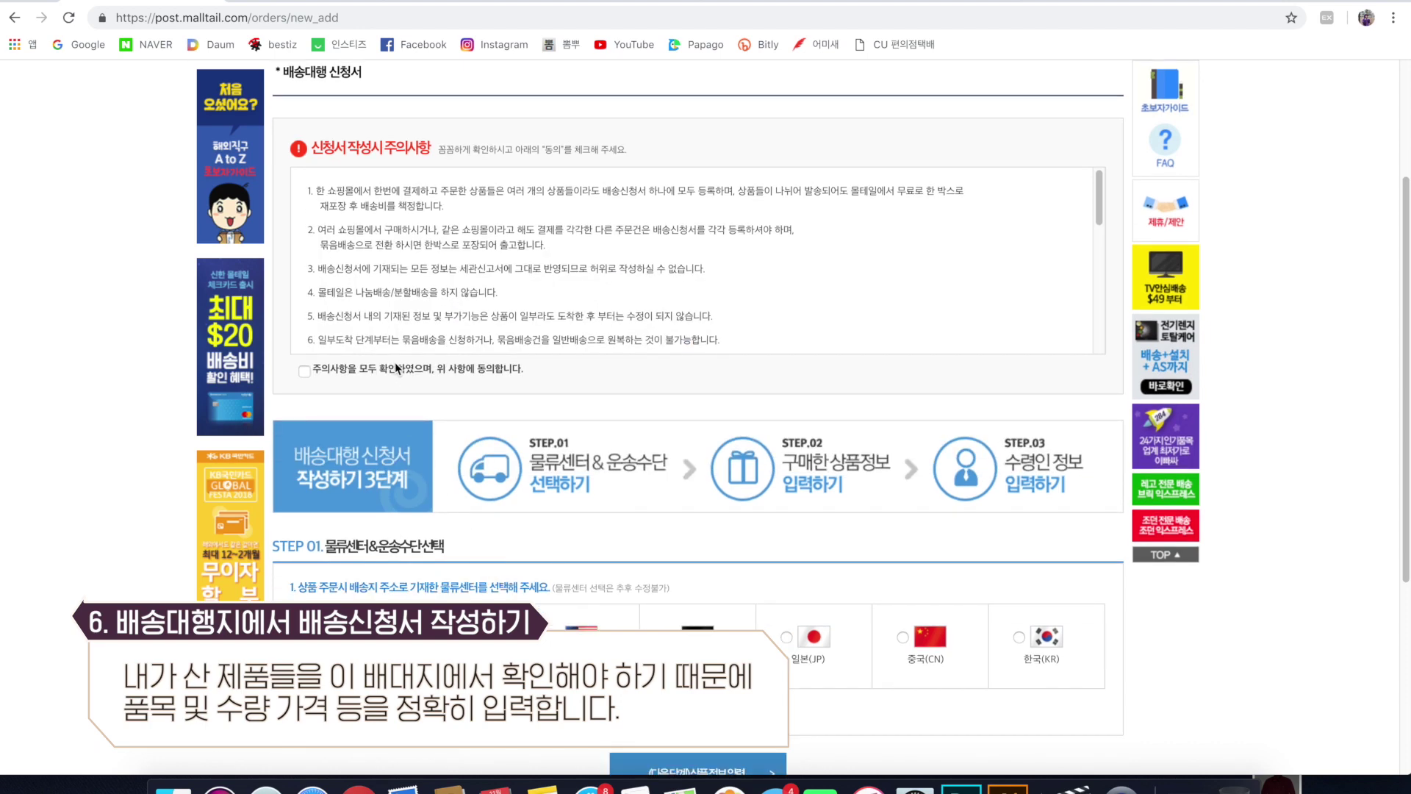
left_click(313, 367)
scroll(545, 381, "down", 2)
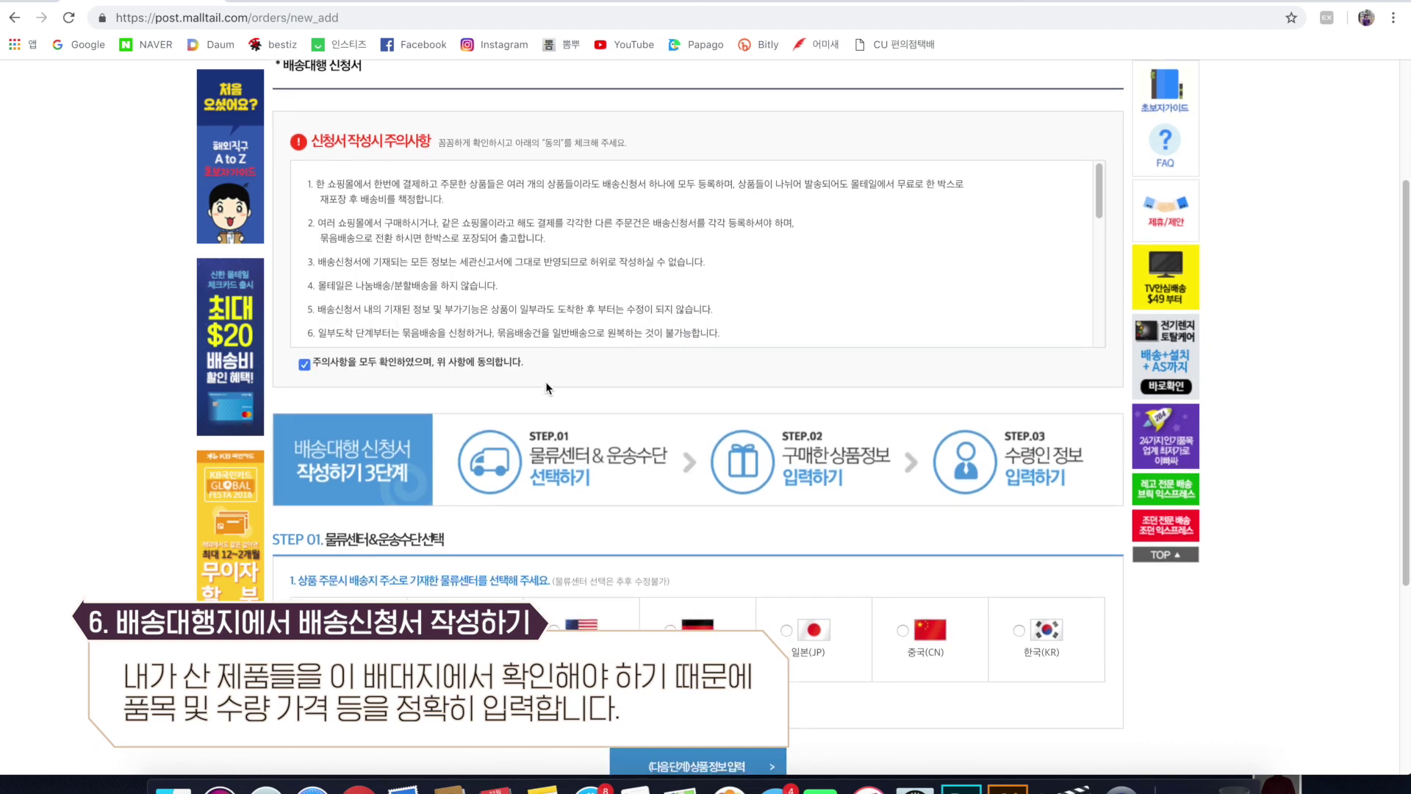
left_click(437, 594)
scroll(581, 508, "down", 10)
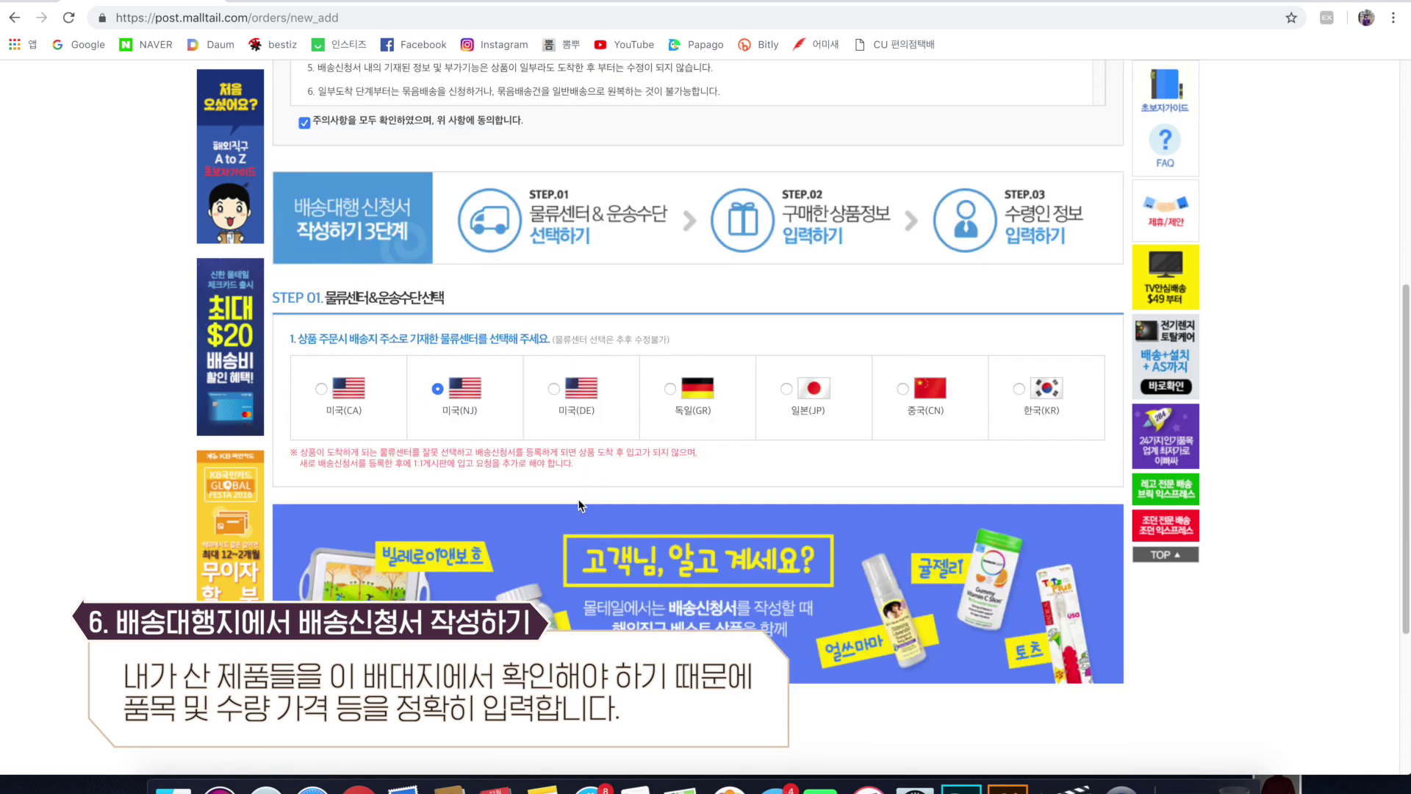
left_click(701, 452)
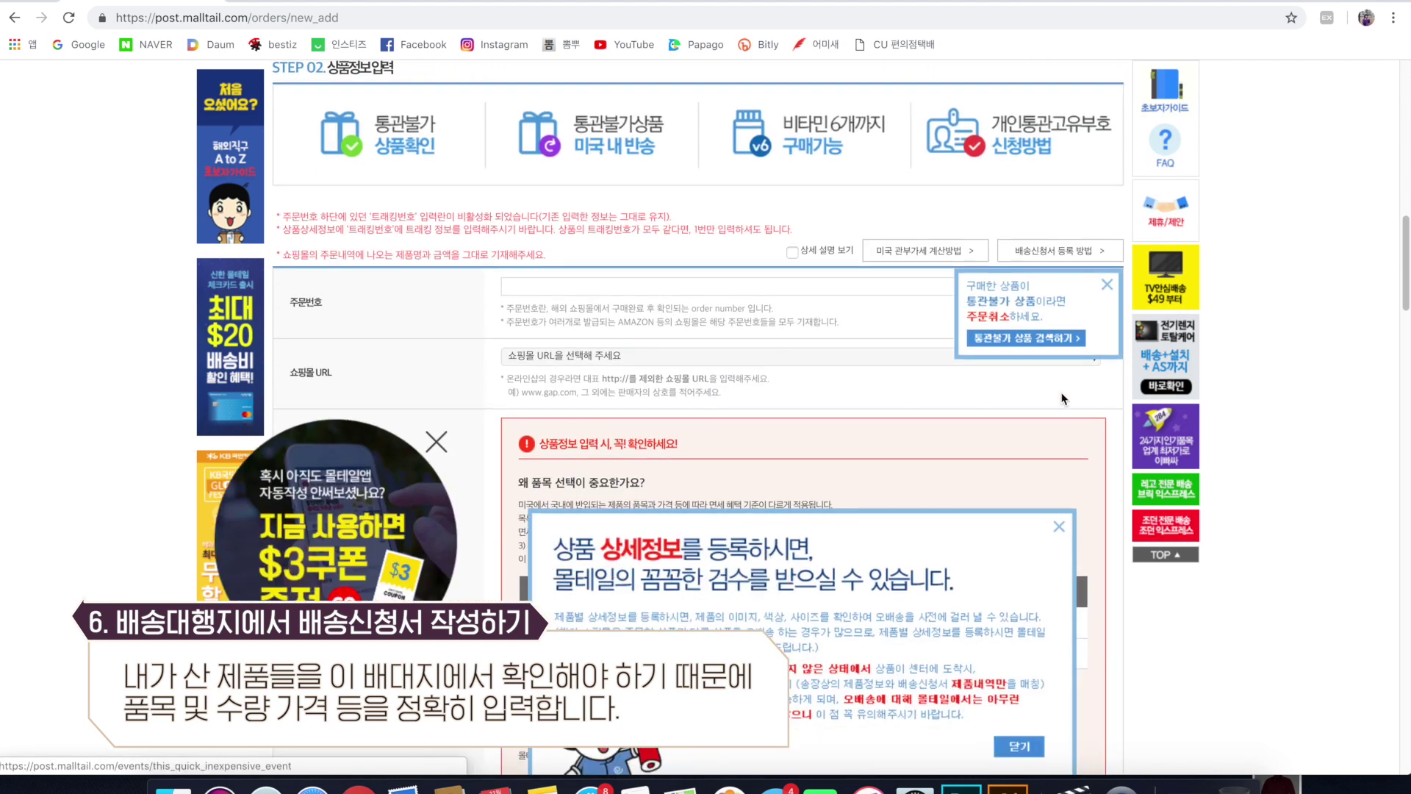
Enter the Ralph Lauren order number and select Ralph Lauren as the shopping mall.
left_click(1107, 284)
scroll(514, 390, "down", 1)
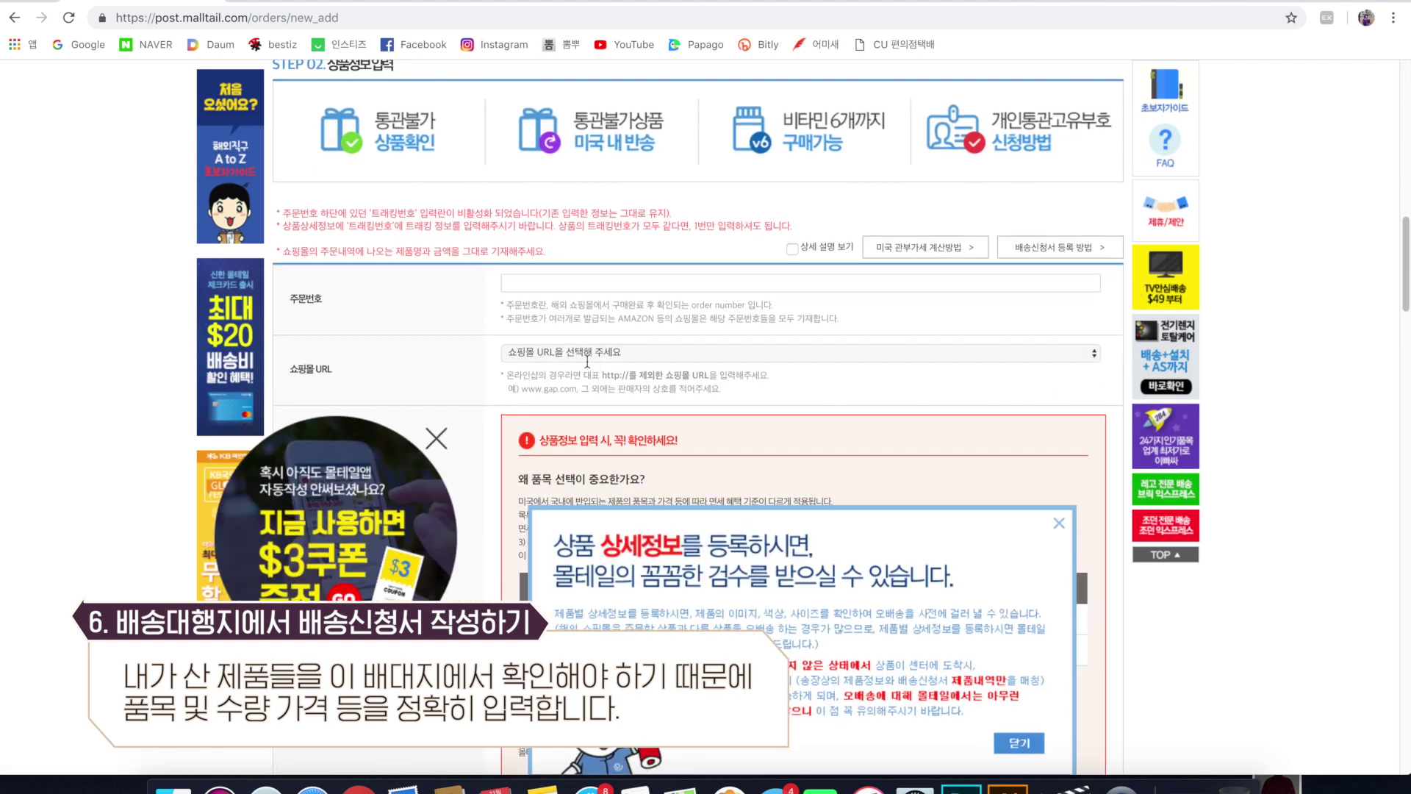
left_click(440, 424)
left_click(587, 265)
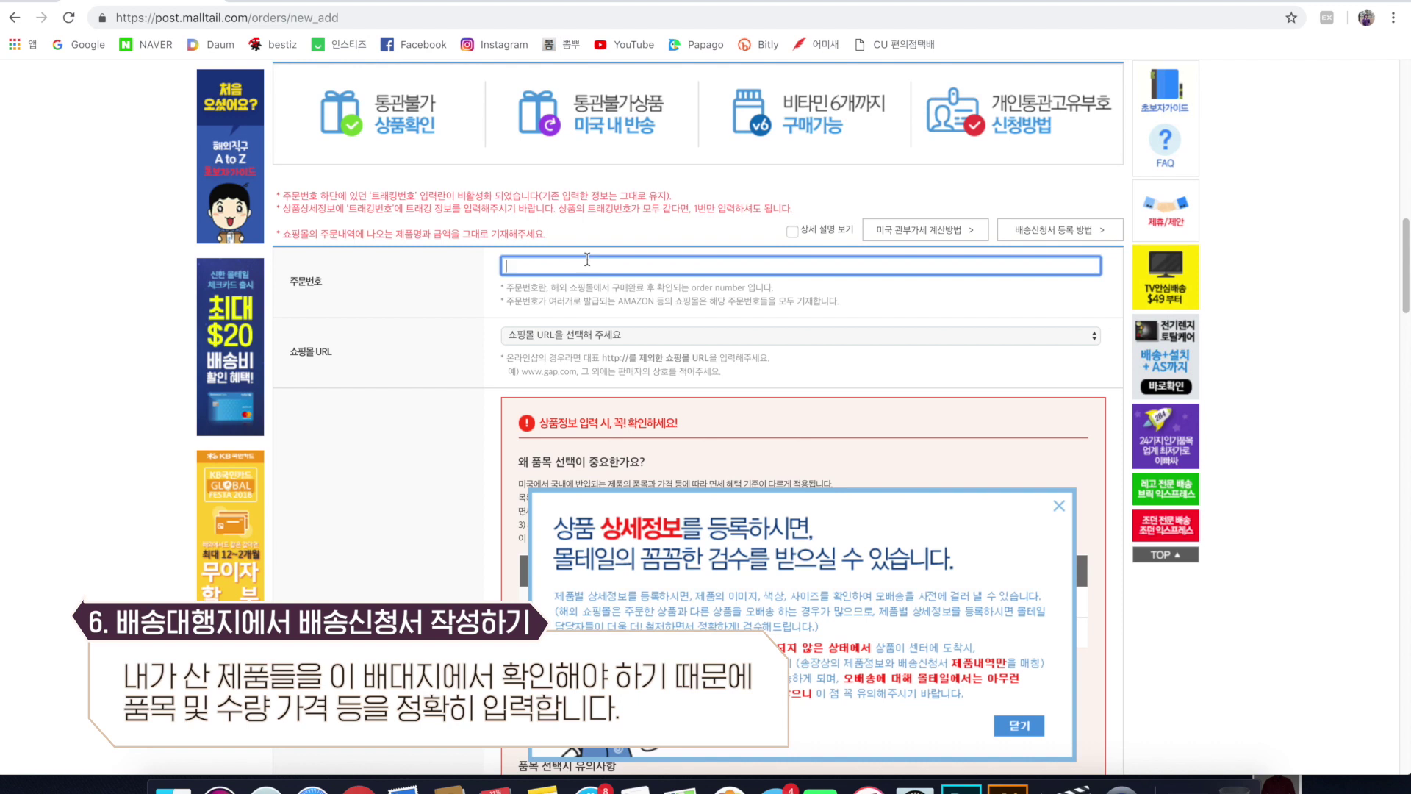
left_click(675, 335)
left_click(627, 407)
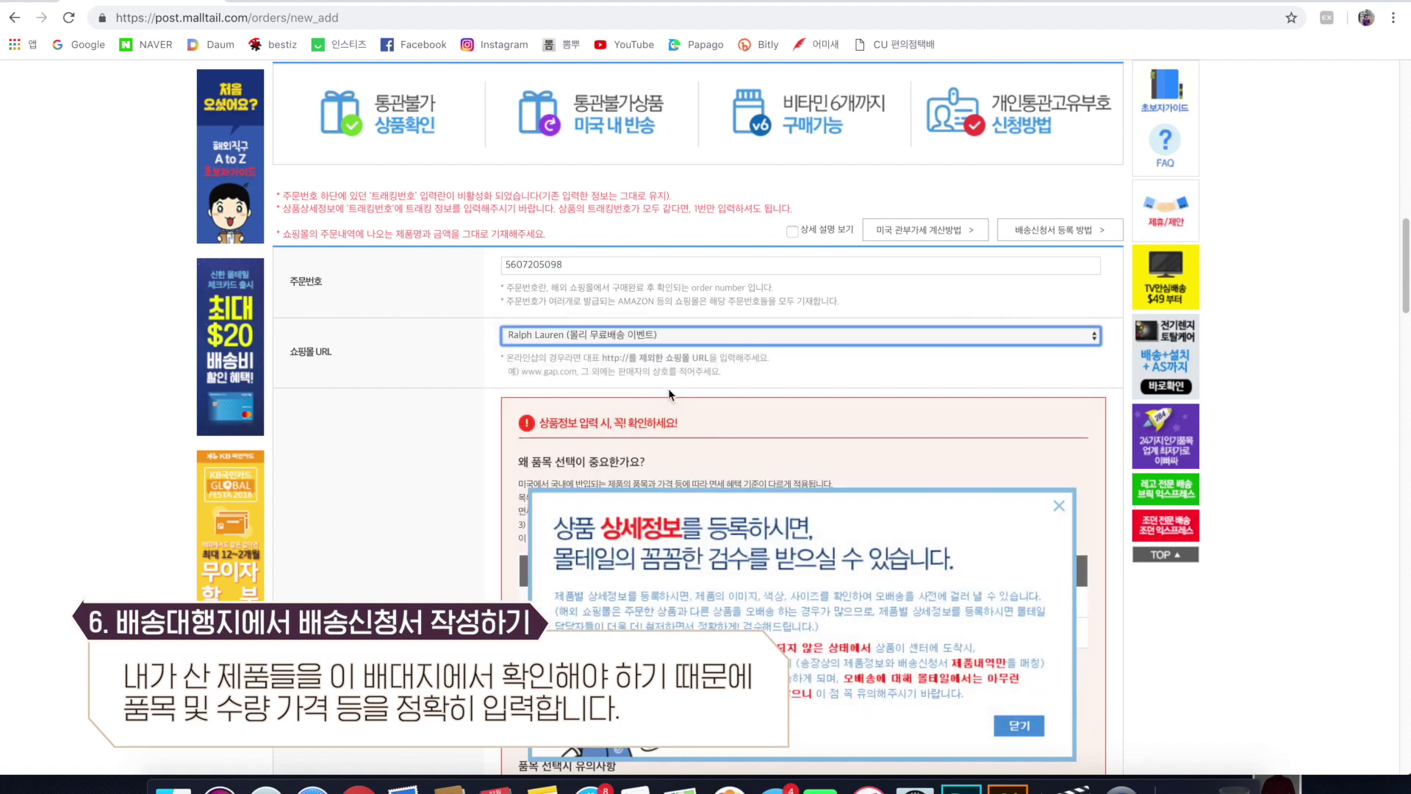
scroll(1060, 492, "down", 3)
left_click(1059, 414)
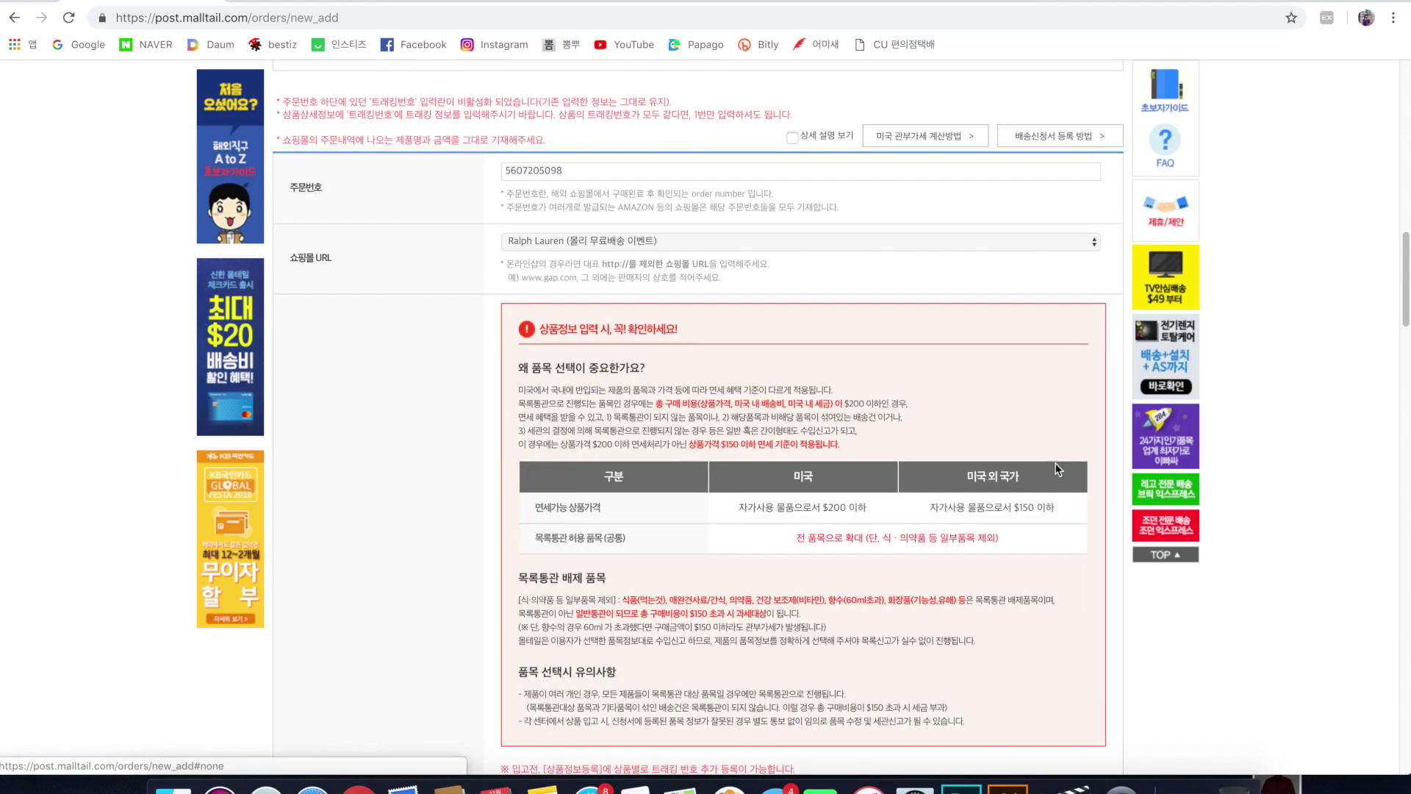
scroll(1021, 554, "down", 15)
scroll(926, 539, "down", 2)
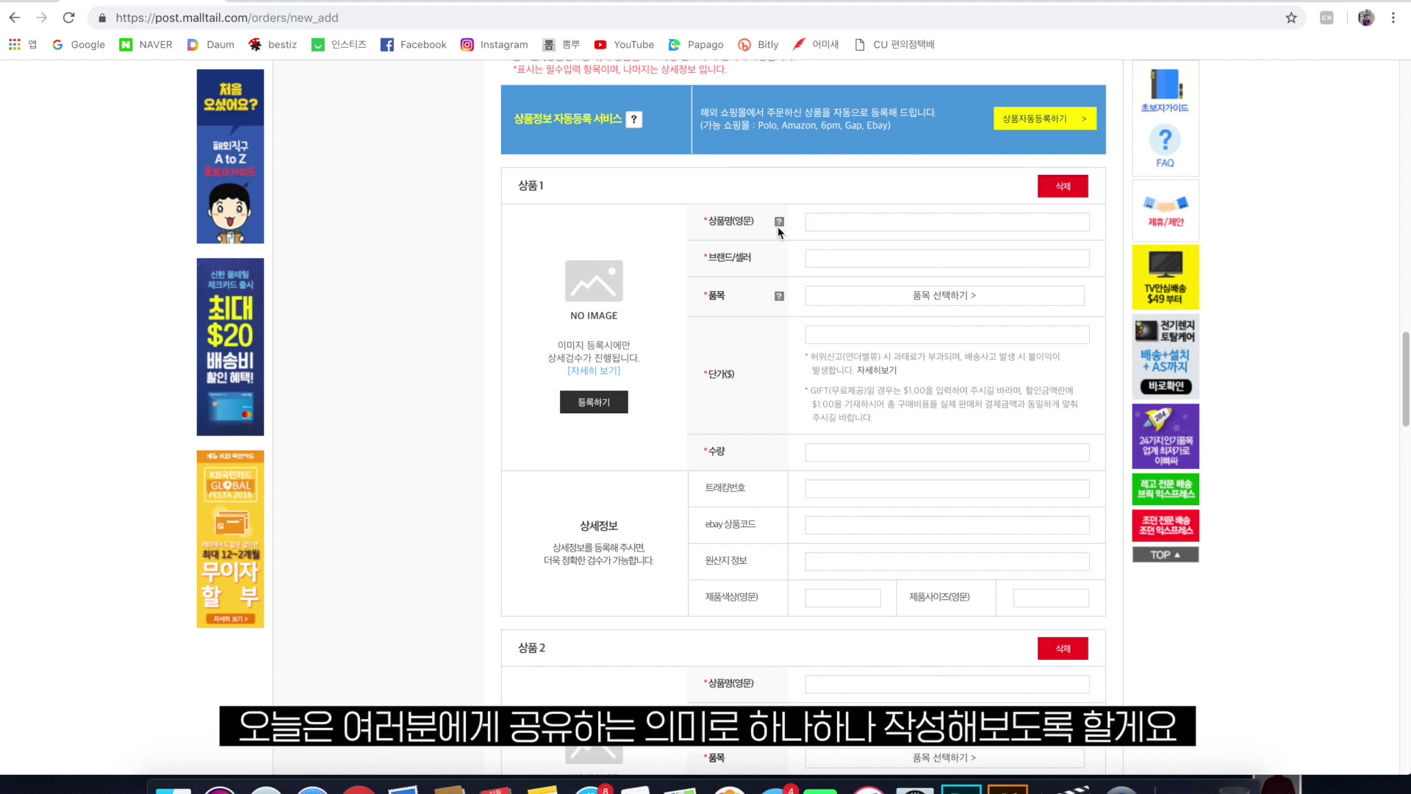
Upload the green sweater photo as item 1's product image.
left_click(616, 405)
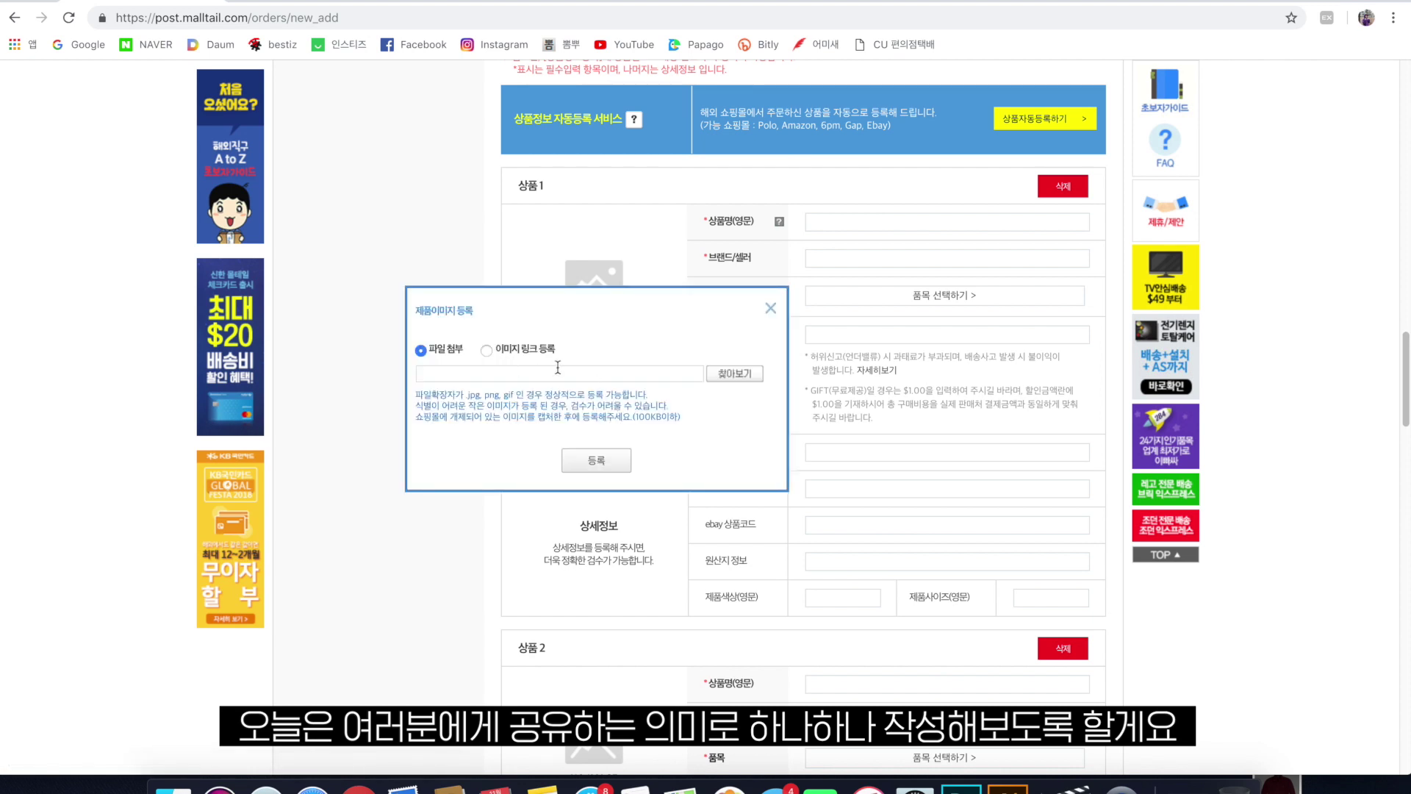
left_click(730, 368)
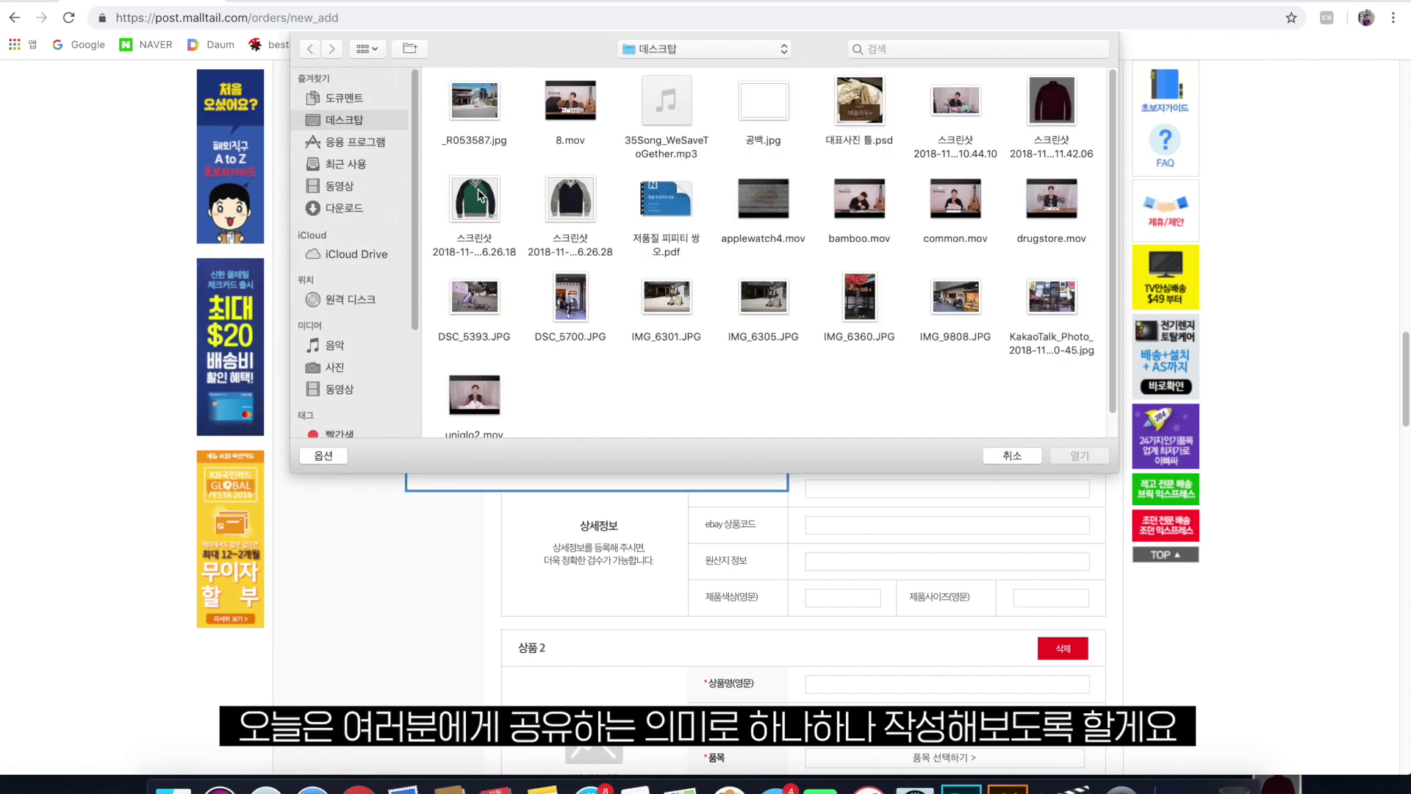
double_click(474, 213)
left_click(605, 462)
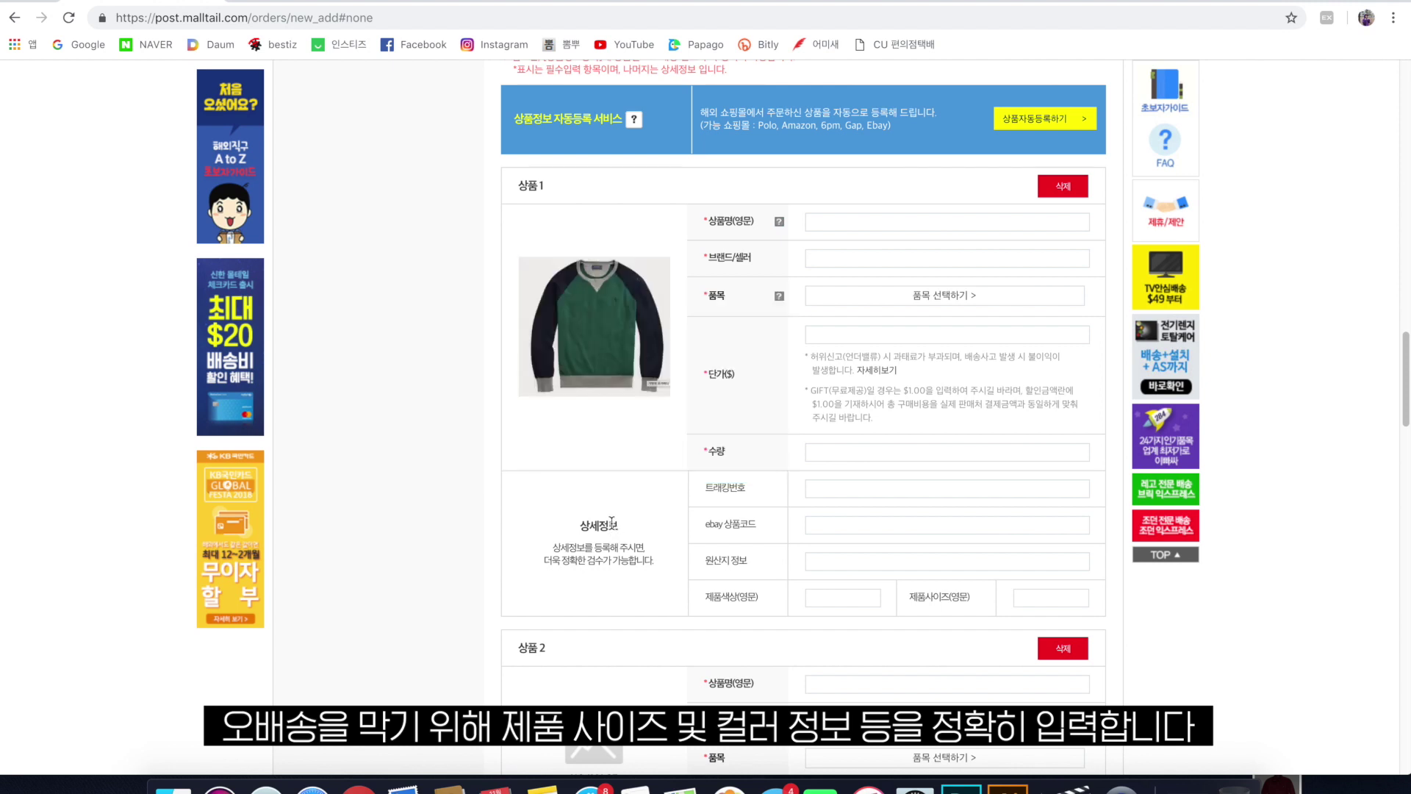
Correct the brand from 'polp' to 'polo' and verify the $75 price, quantity 1, and FOREST/NAVY colour.
scroll(611, 523, "down", 2)
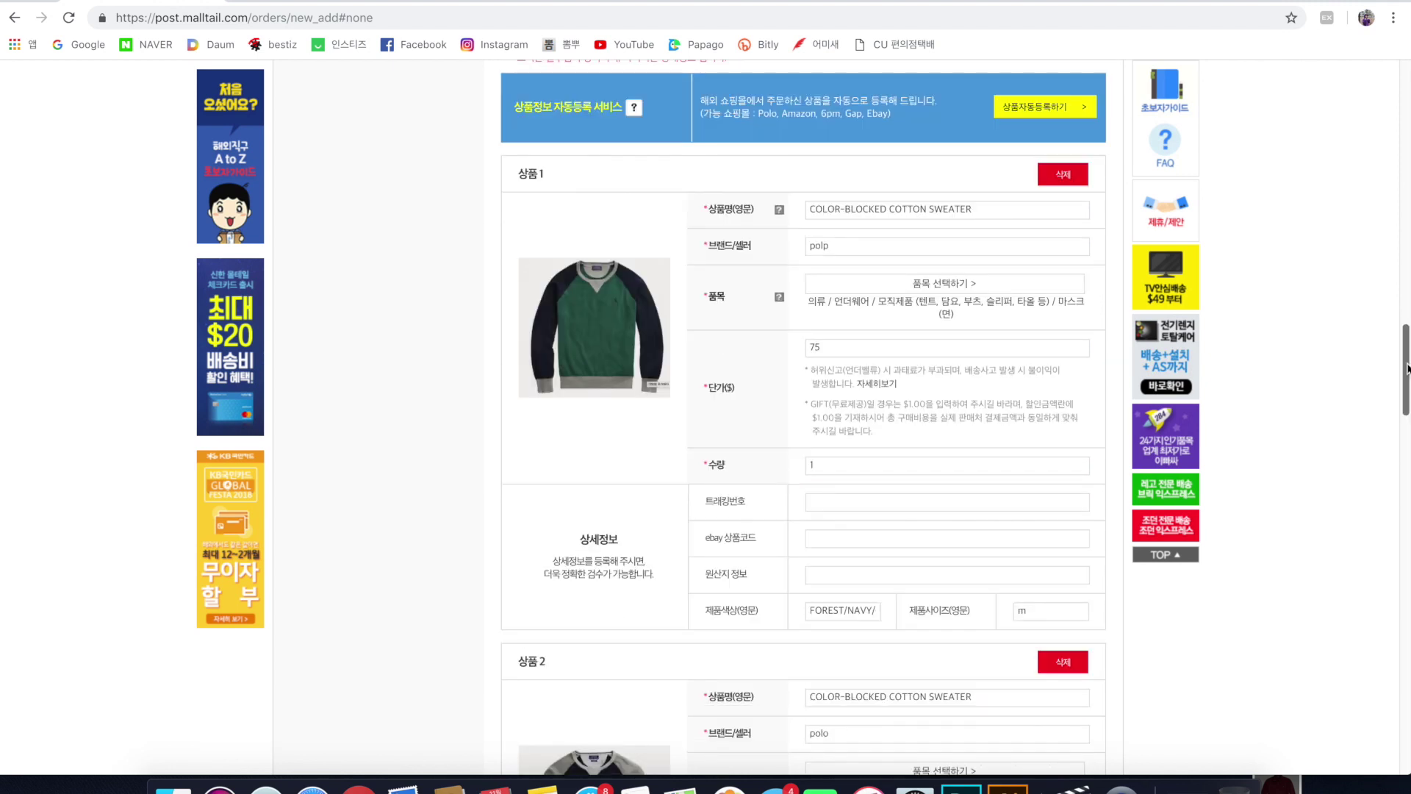
scroll(1407, 386, "down", 2)
scroll(1409, 382, "up", 1)
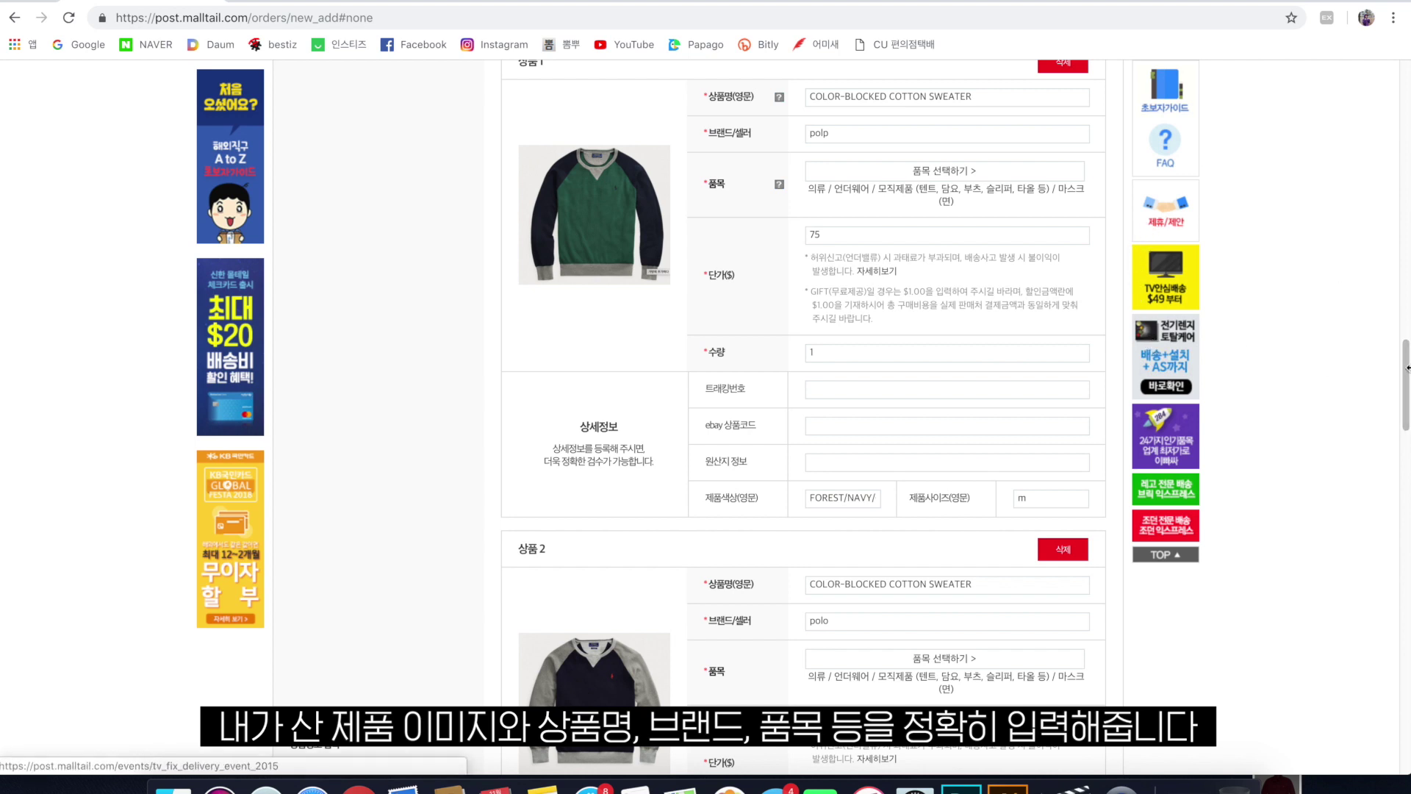
scroll(1407, 371, "up", 2)
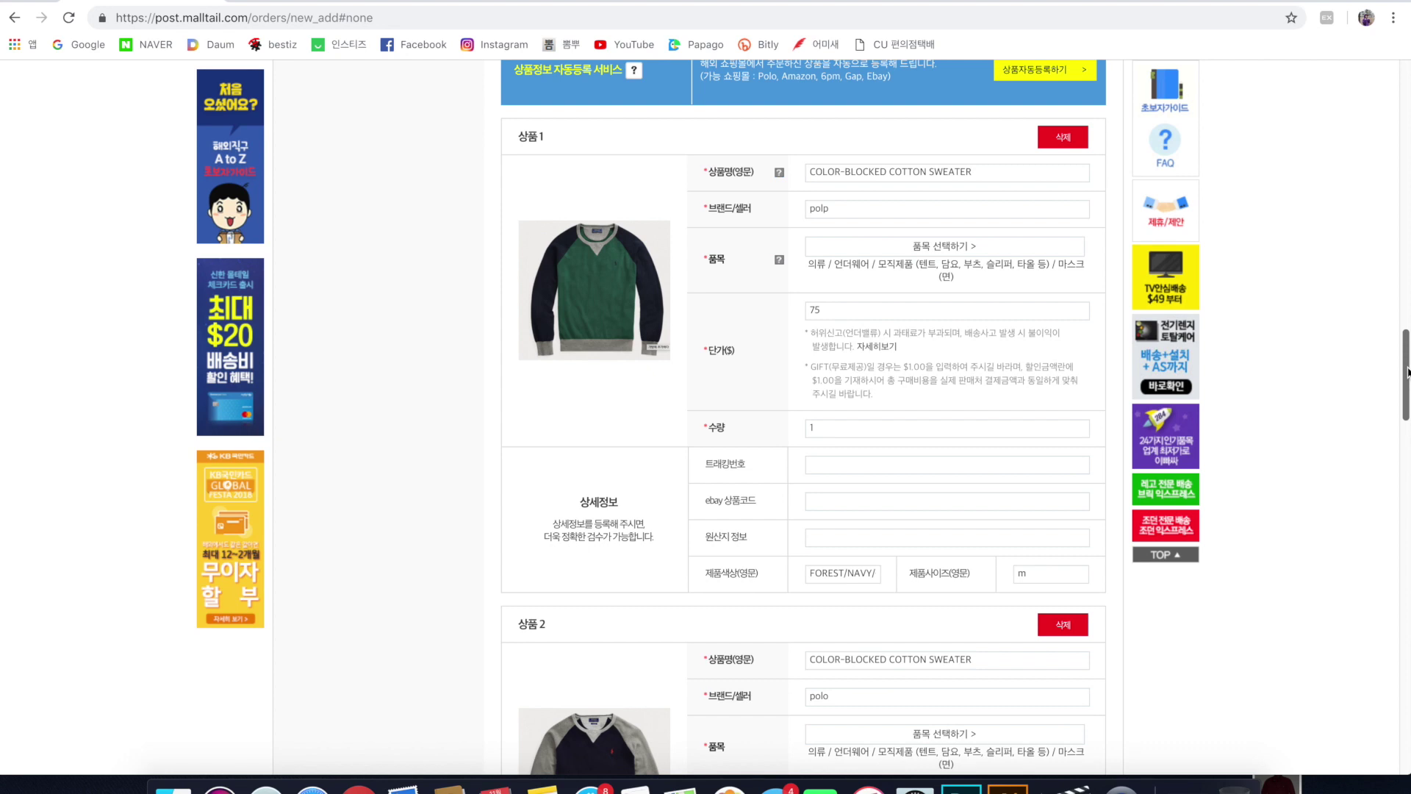
mouse_move(1407, 371)
left_mouse_down()
mouse_move(1408, 408)
mouse_move(1407, 383)
left_mouse_up()
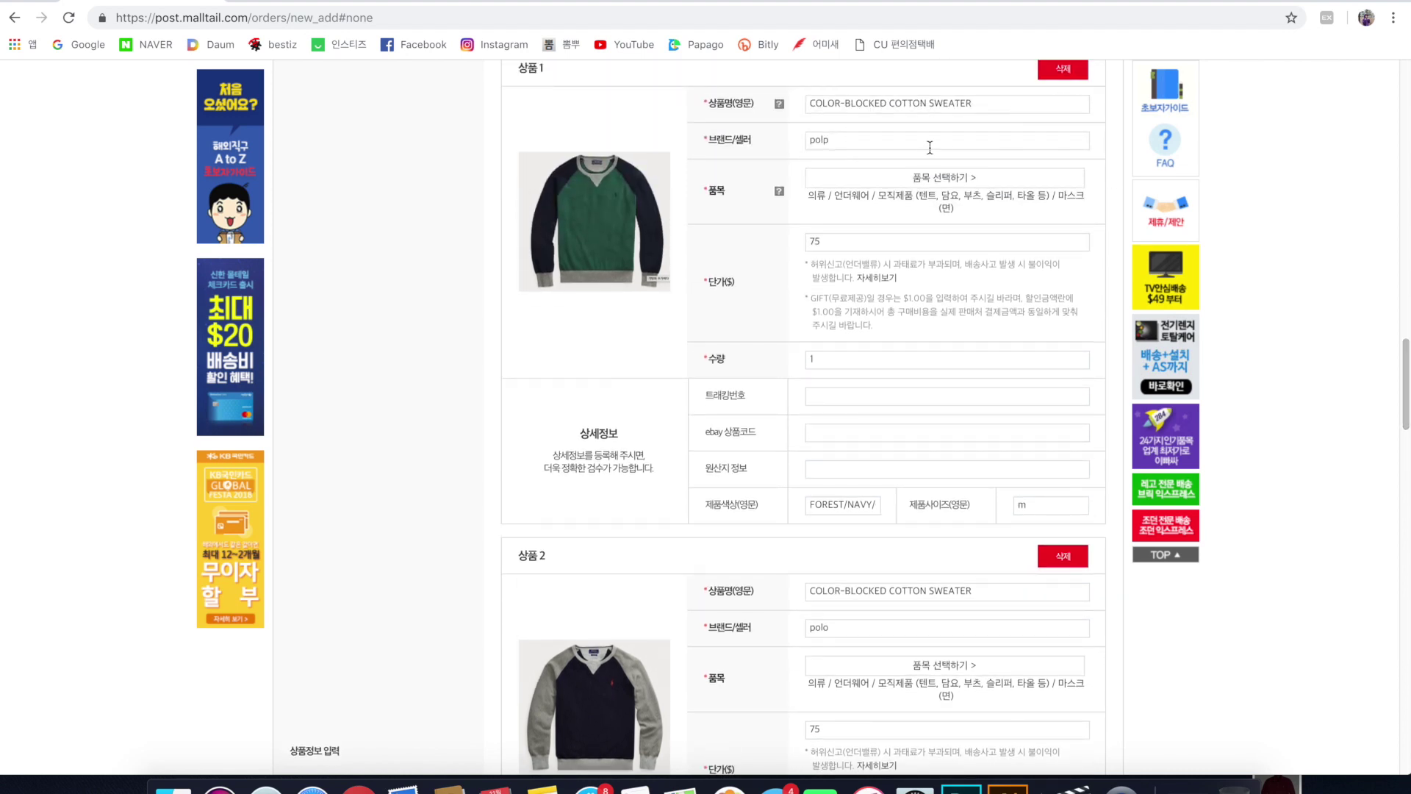
left_click(860, 142)
key("BackSpace")
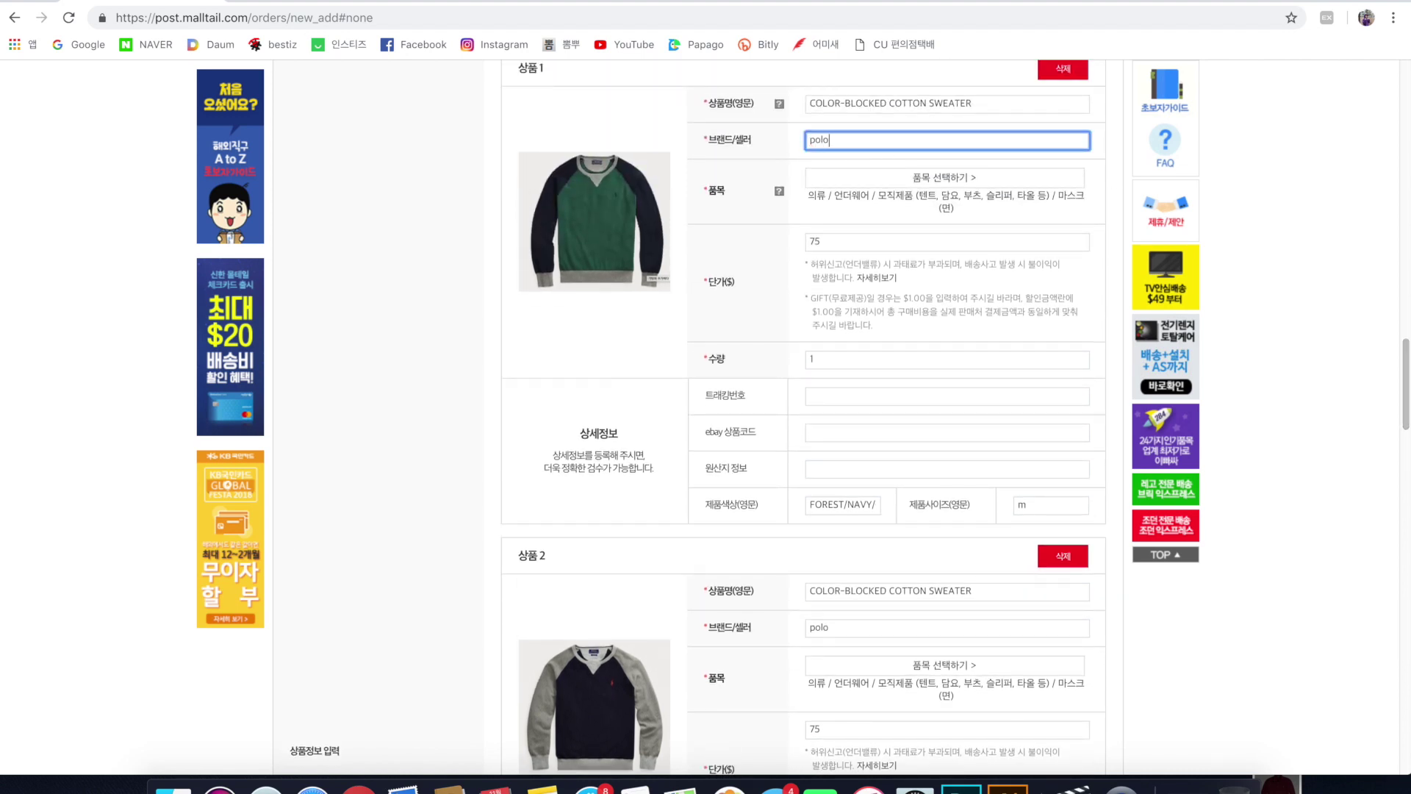
left_click(836, 240)
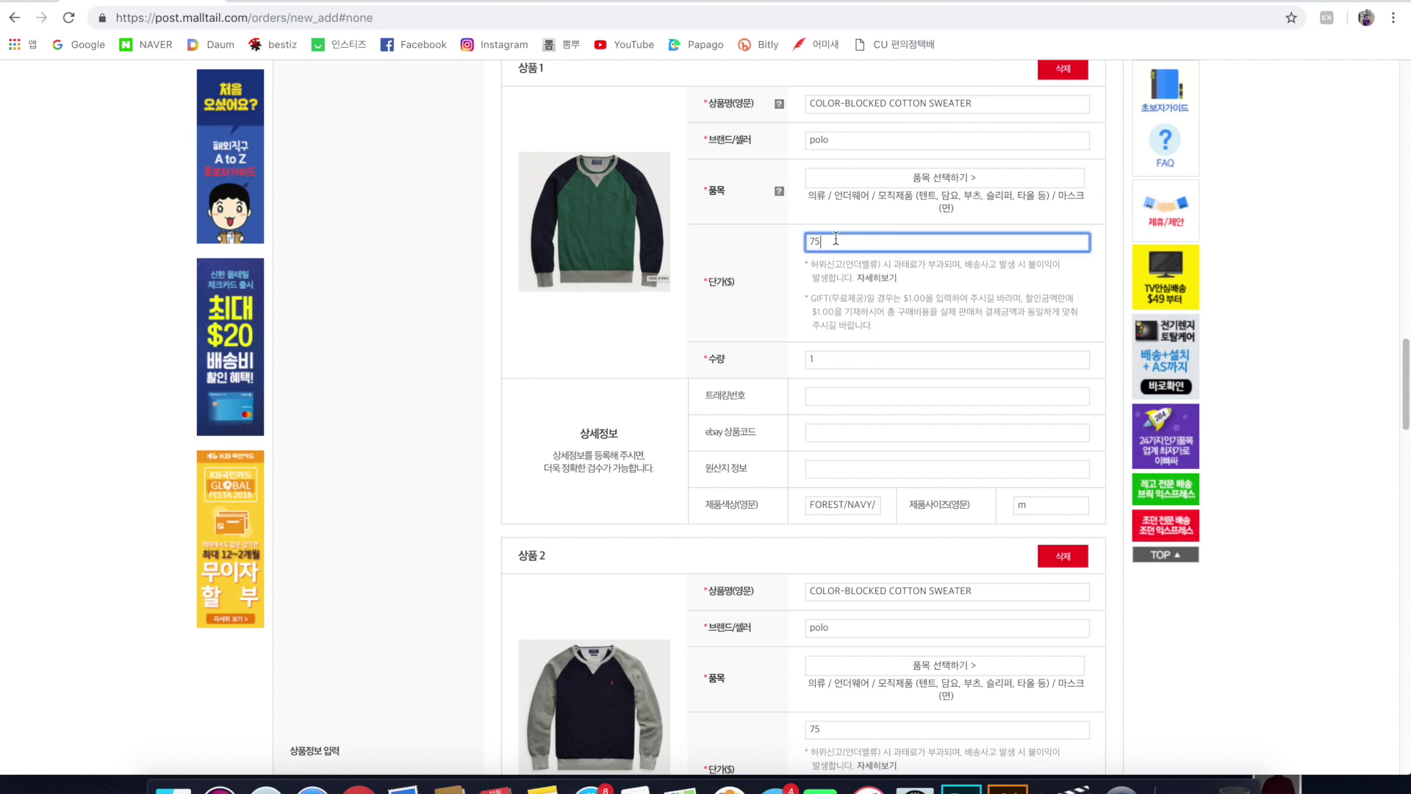
left_click(875, 358)
left_click(837, 507)
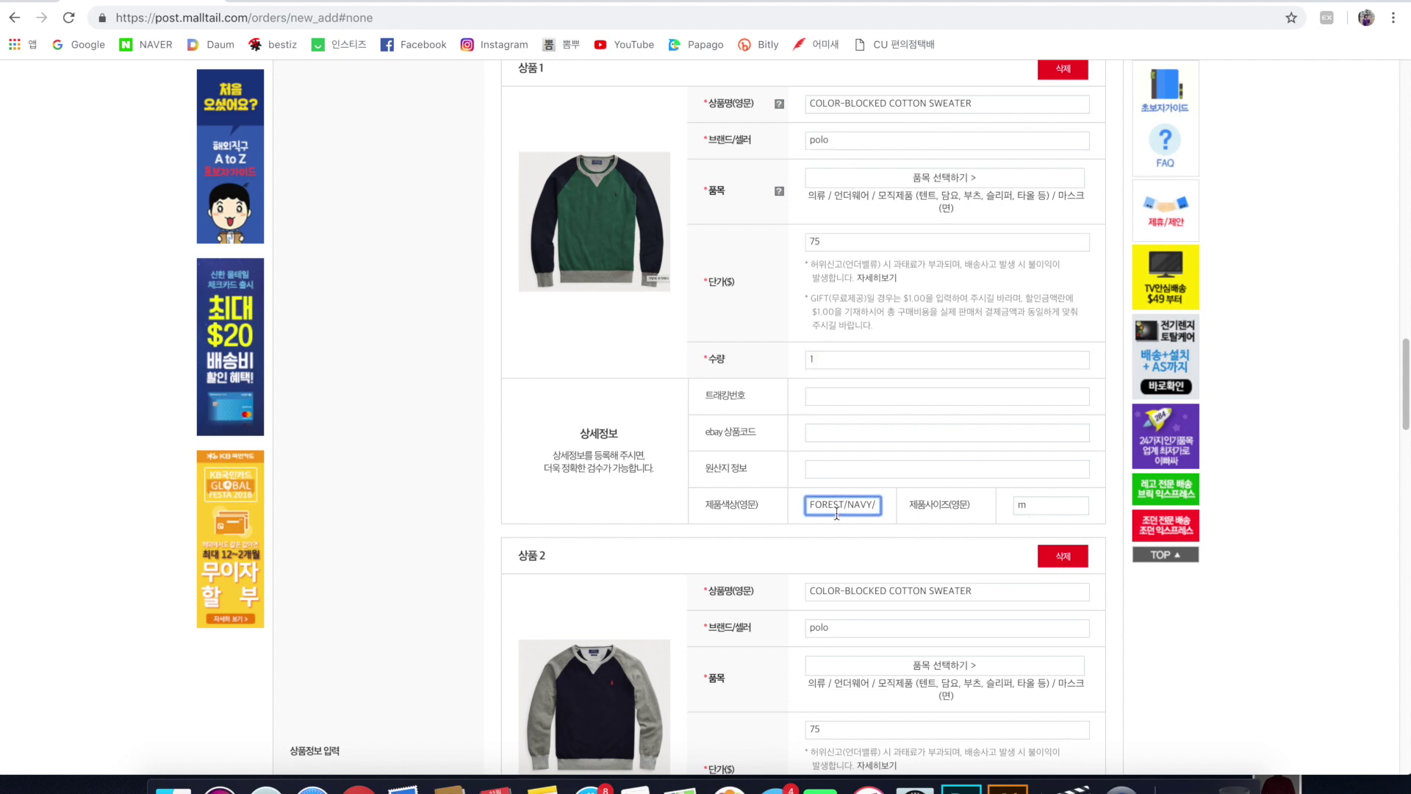
left_click_drag(1404, 395, 1387, 621)
Mark the shipment as containing clothing and request clothing box removal.
scroll(634, 547, "down", 1)
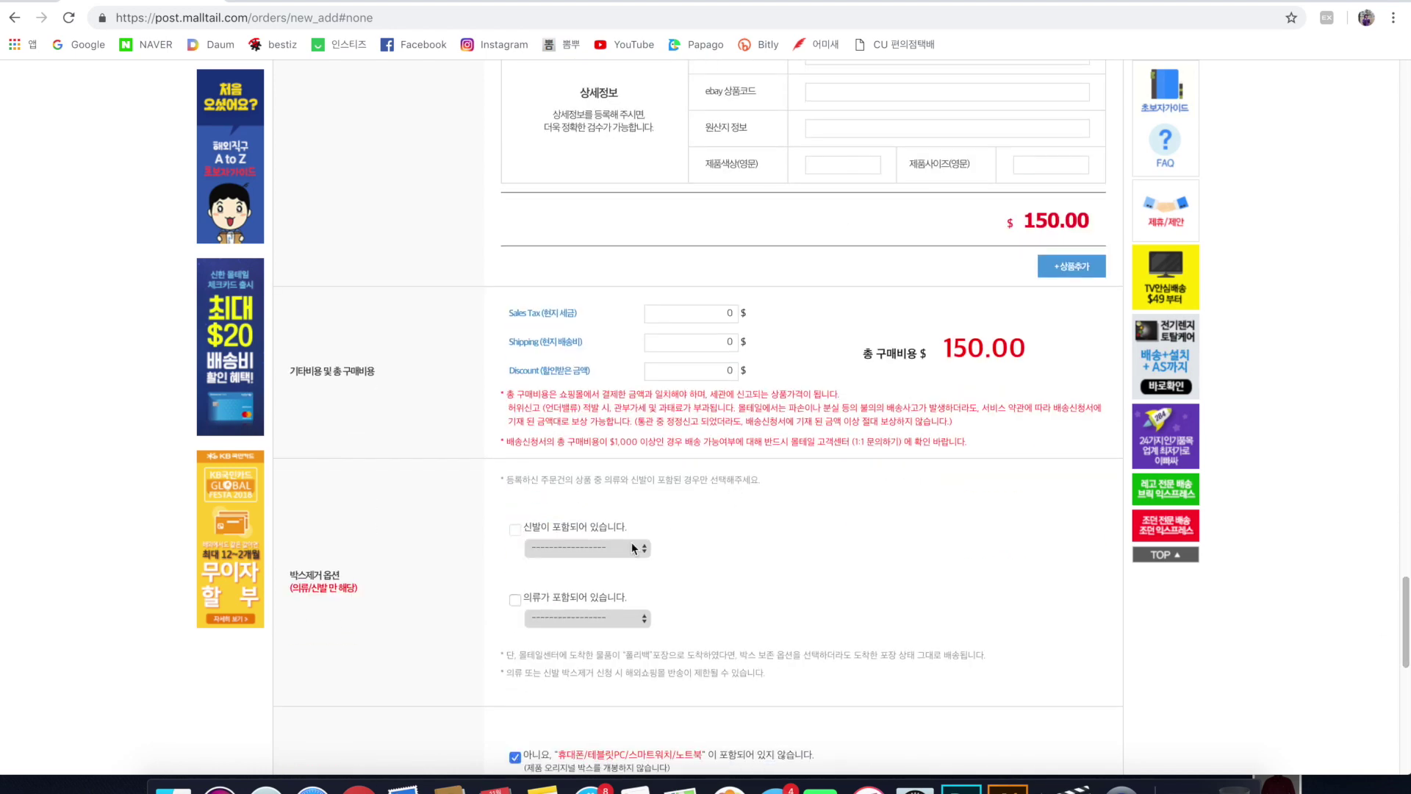
left_click(576, 597)
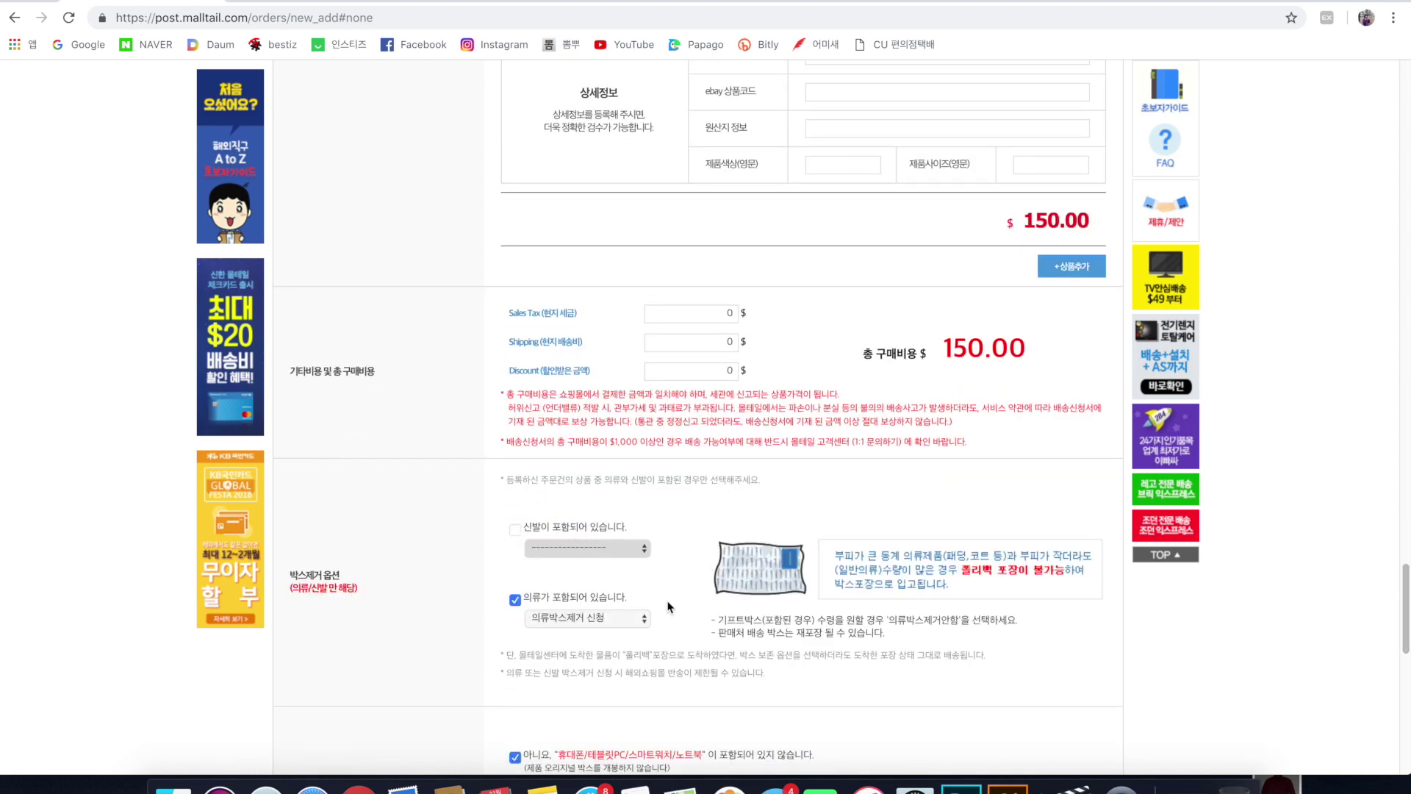
left_click(616, 620)
left_click(620, 621)
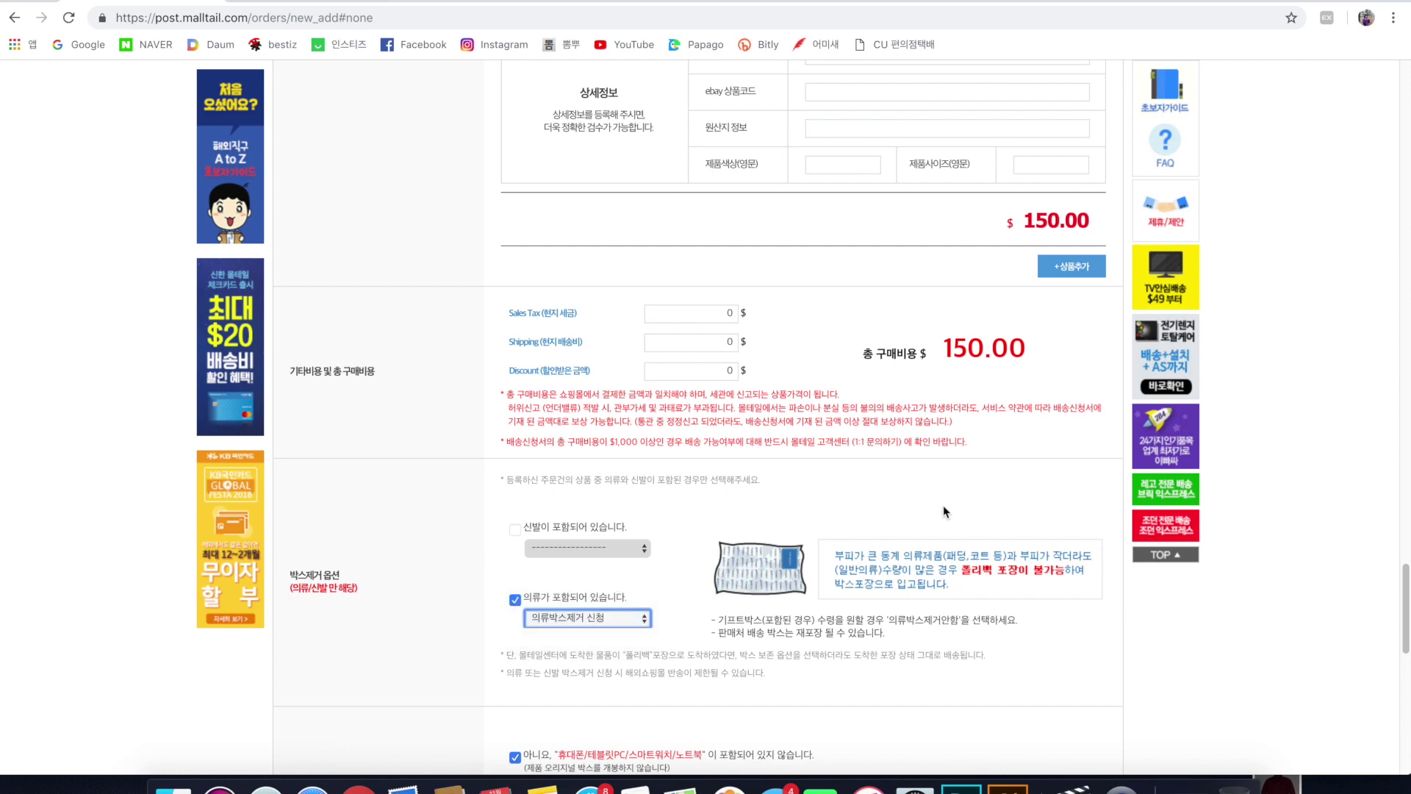
left_click_drag(1407, 601, 1408, 654)
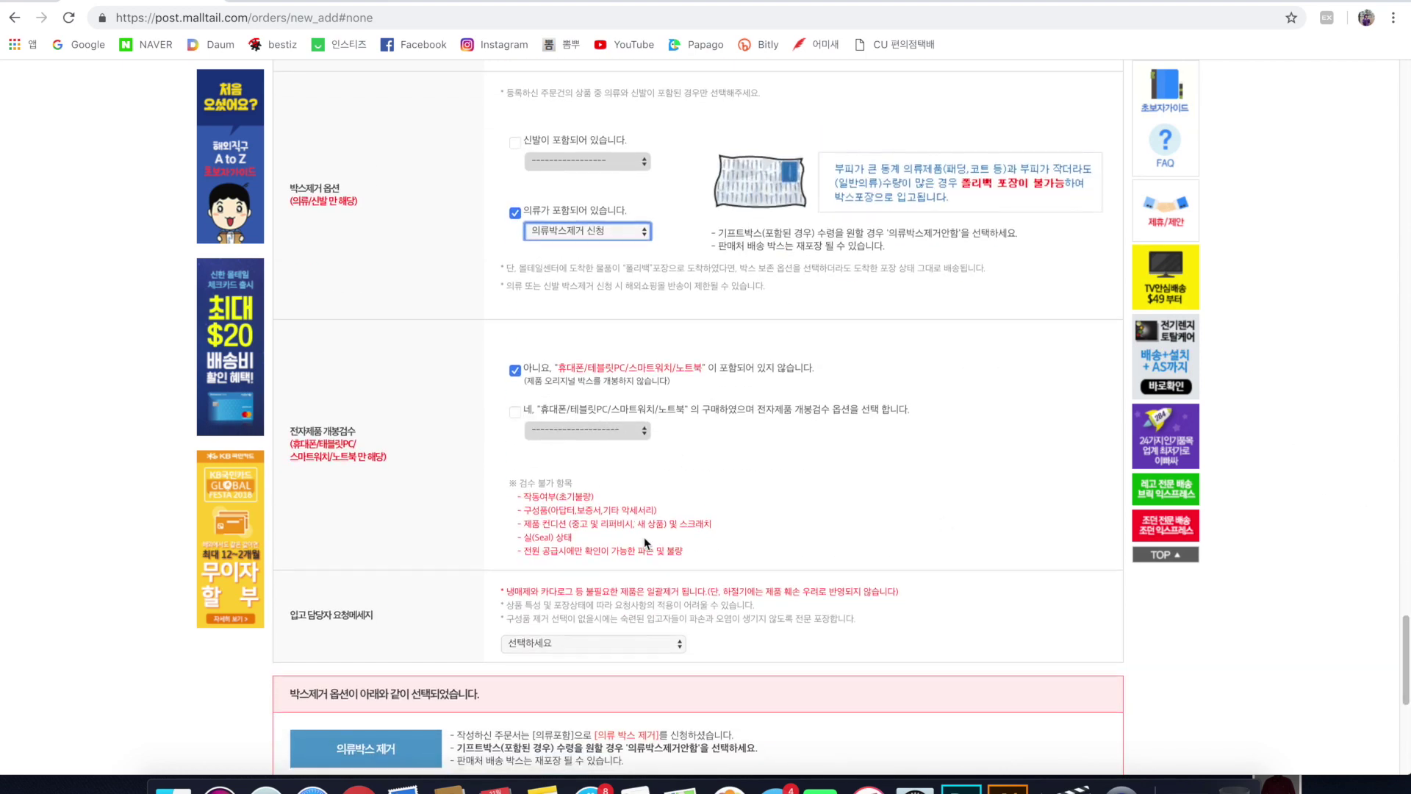
scroll(645, 540, "down", 2)
left_click(633, 590)
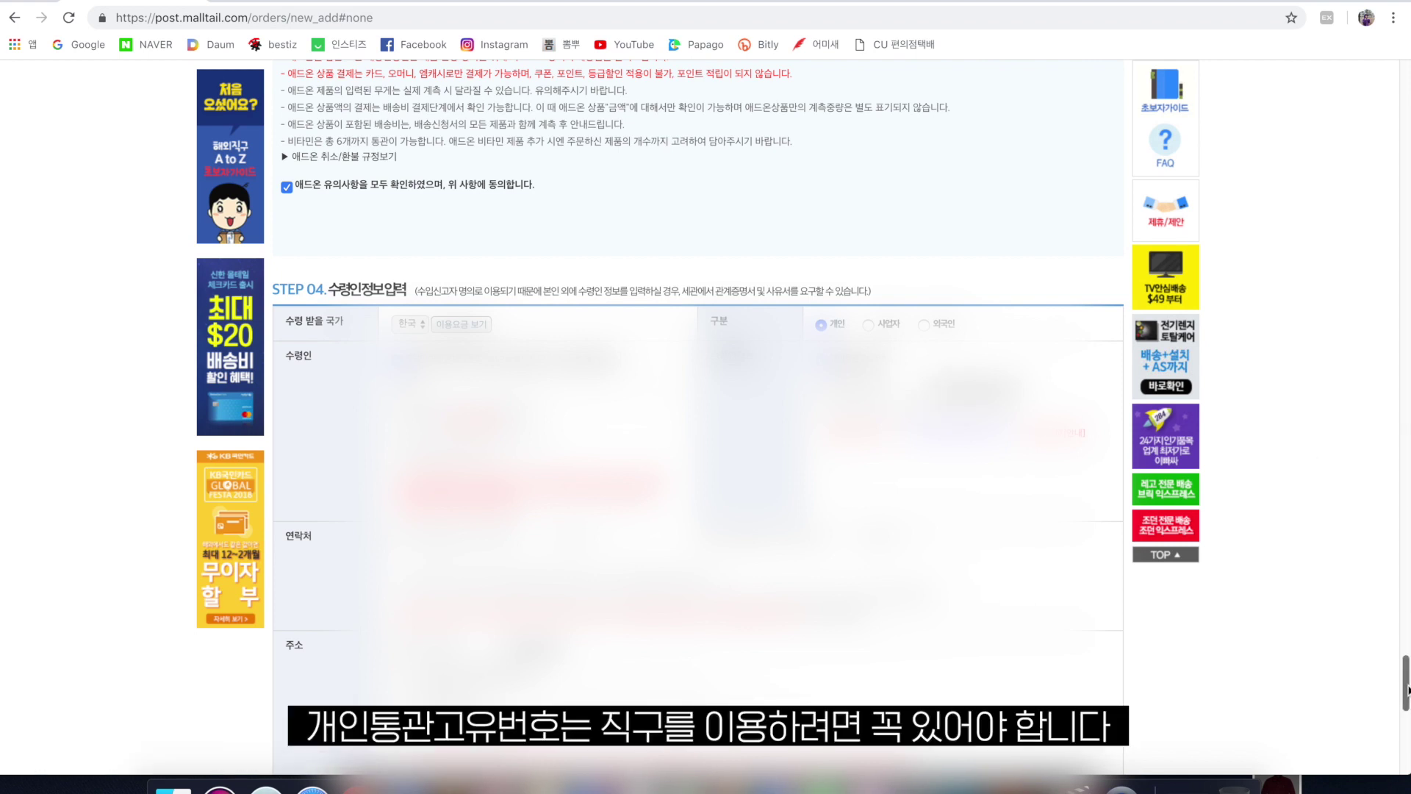
Submit the forwarding request and acknowledge the shipping-fee notice.
scroll(1408, 689, "up", 1)
scroll(1407, 689, "down", 1)
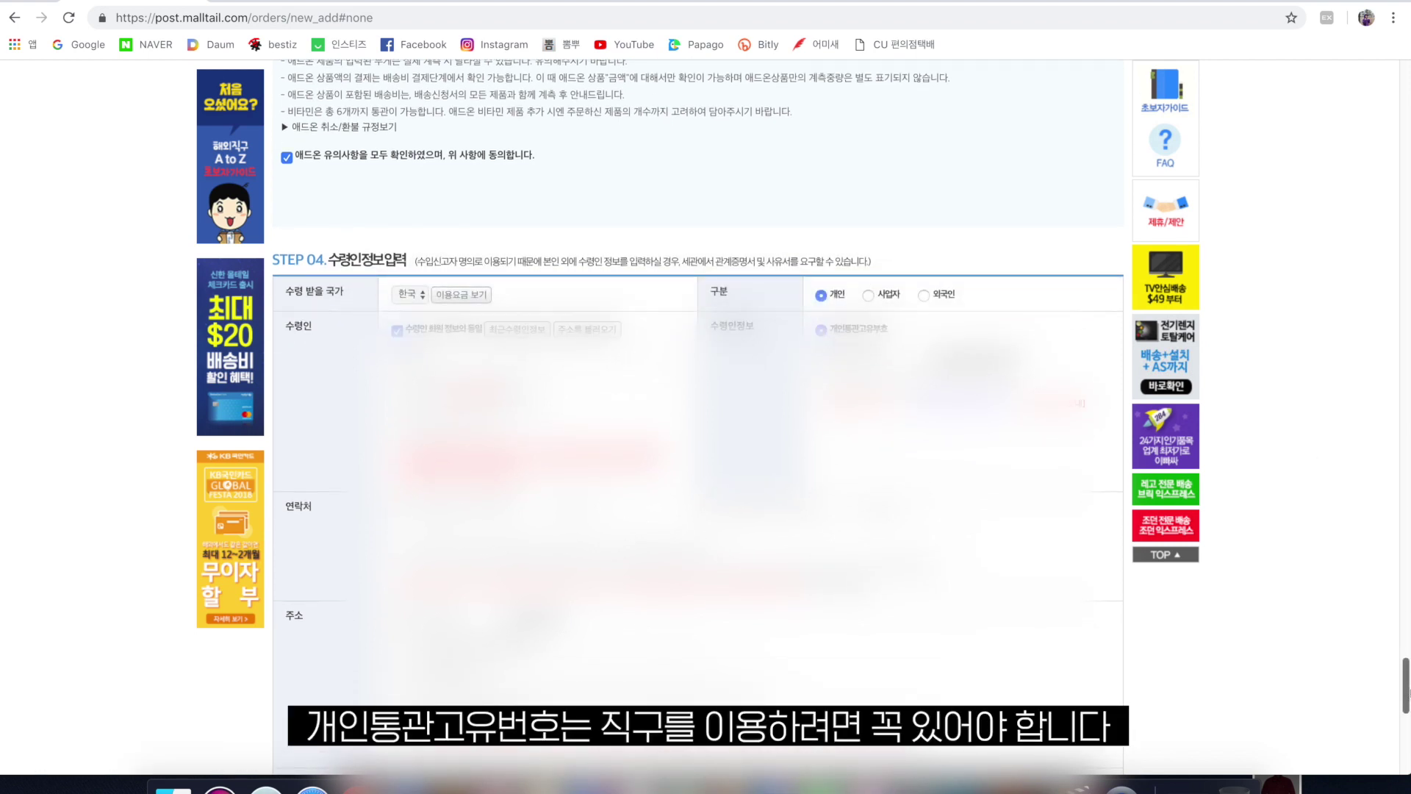
scroll(1407, 689, "down", 10)
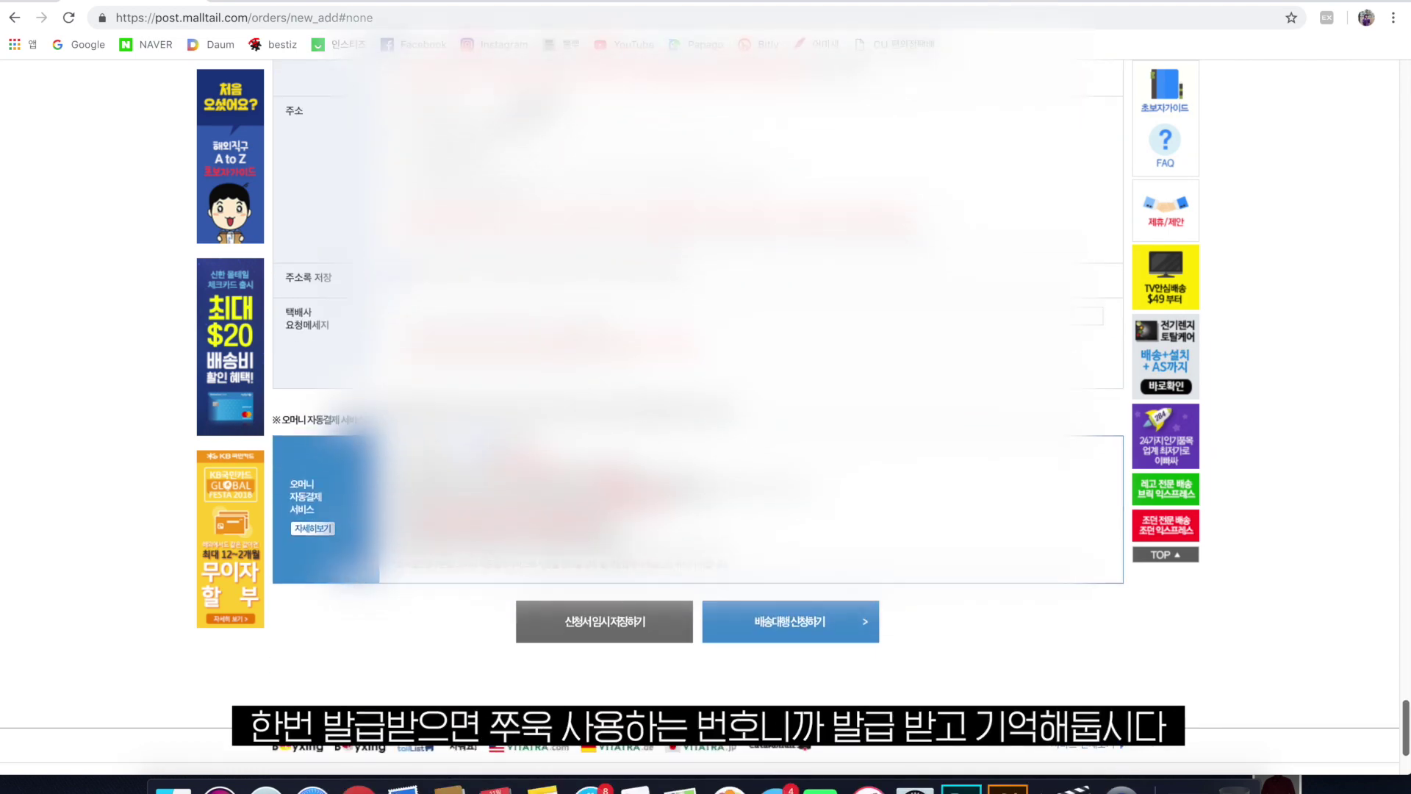
scroll(1407, 689, "down", 3)
scroll(1407, 689, "up", 8)
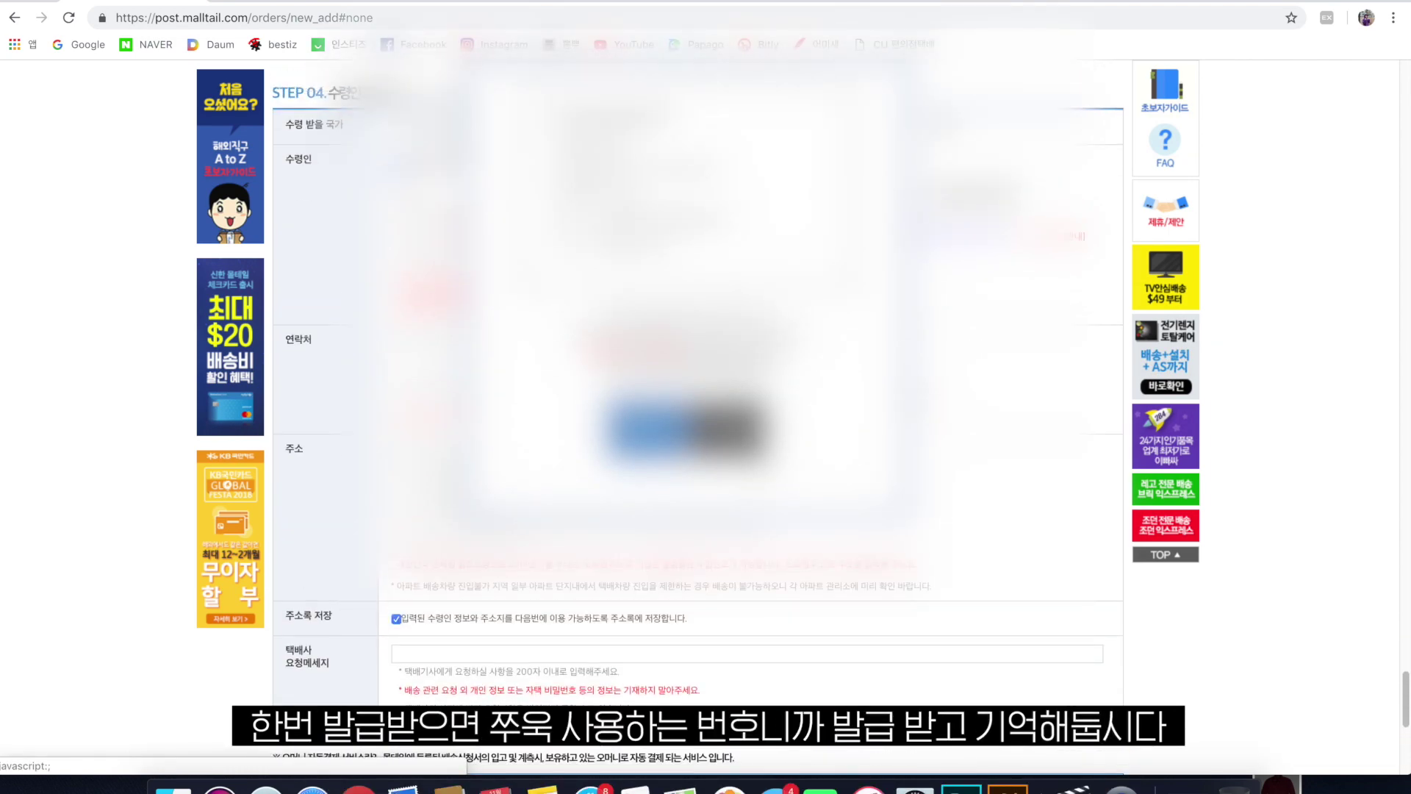
left_click(667, 425)
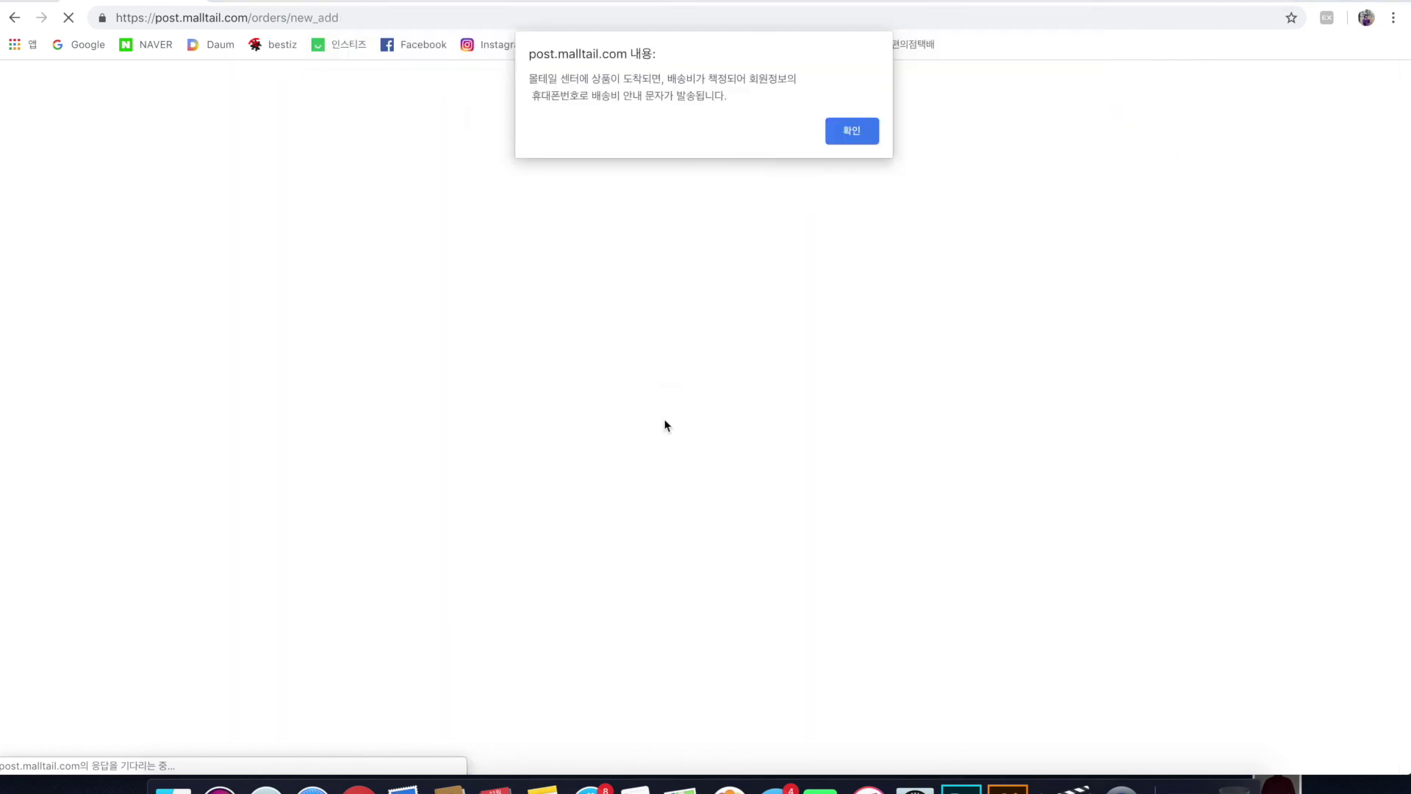
left_click(858, 131)
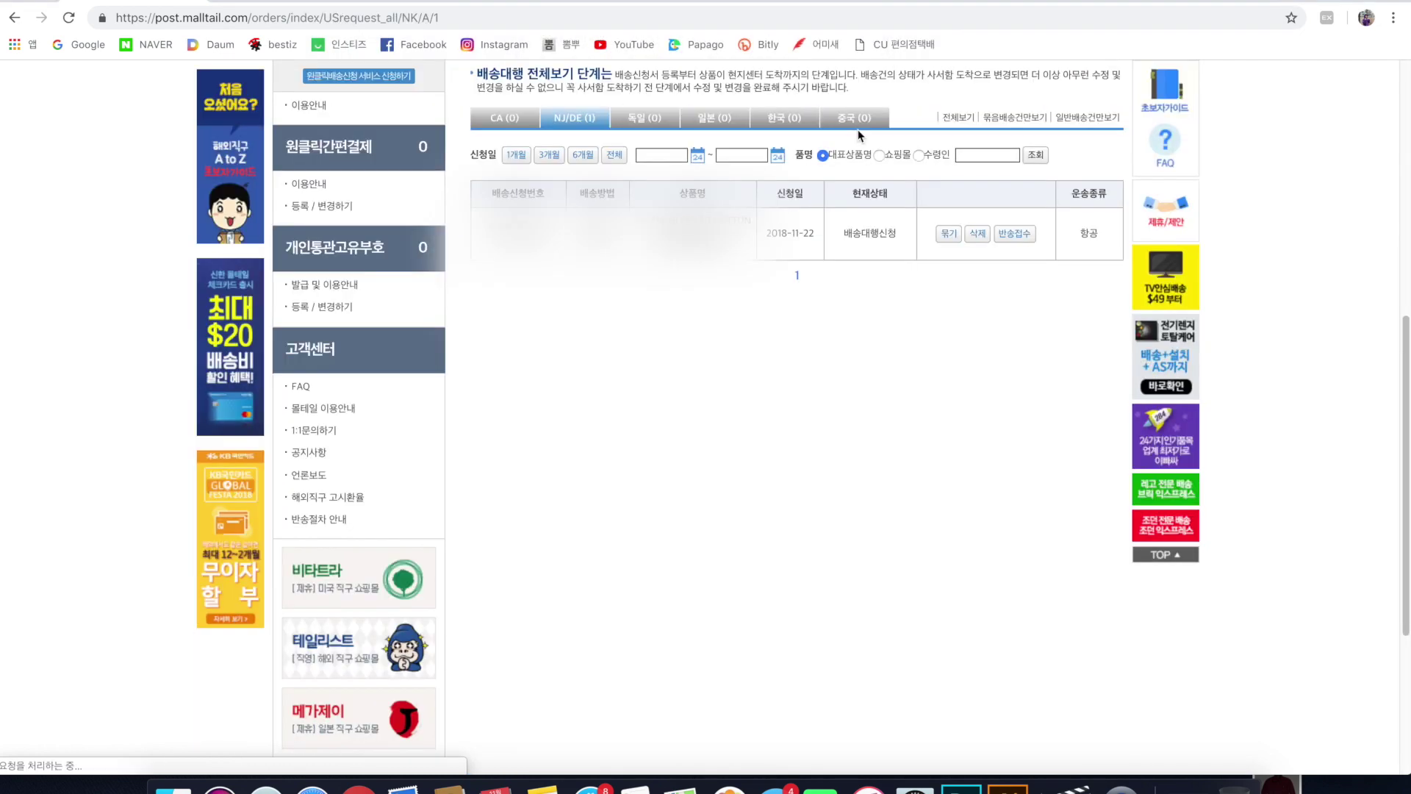